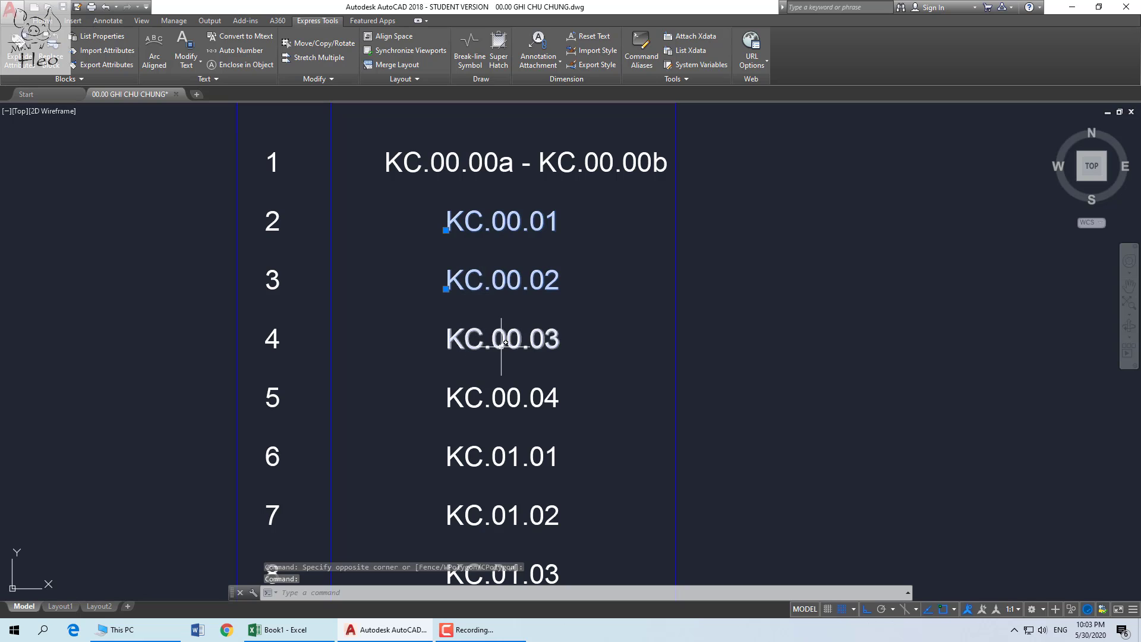
pyautogui.click(506, 337)
pyautogui.click(503, 398)
pyautogui.scroll(-6, 504, 404)
pyautogui.scroll(-8, 503, 404)
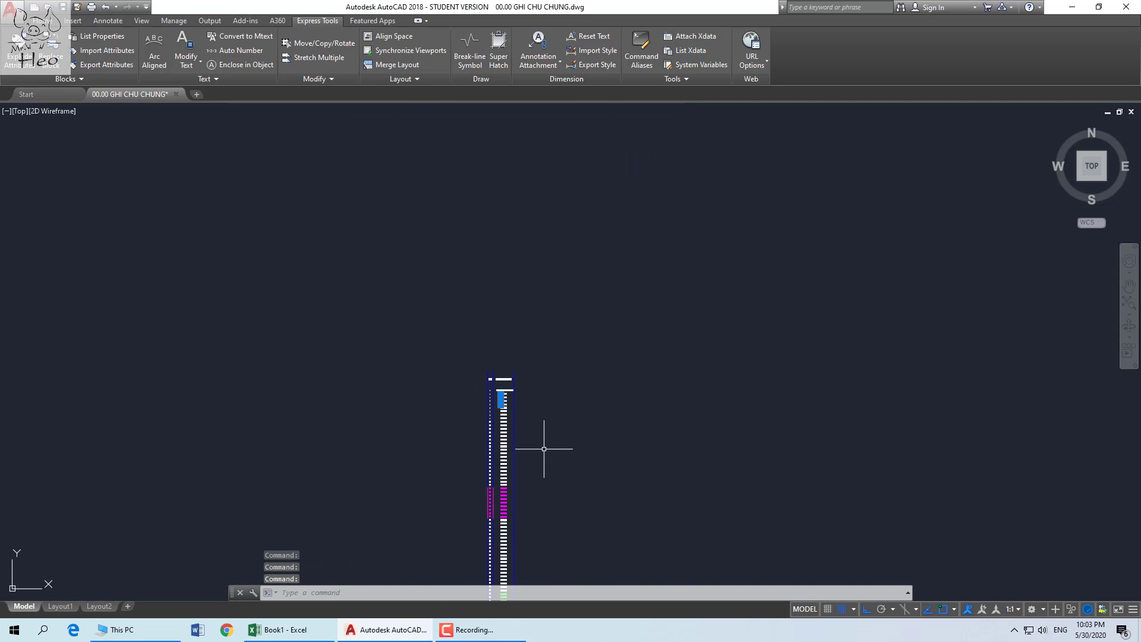
pyautogui.press('Escape')
pyautogui.scroll(-2, 552, 363)
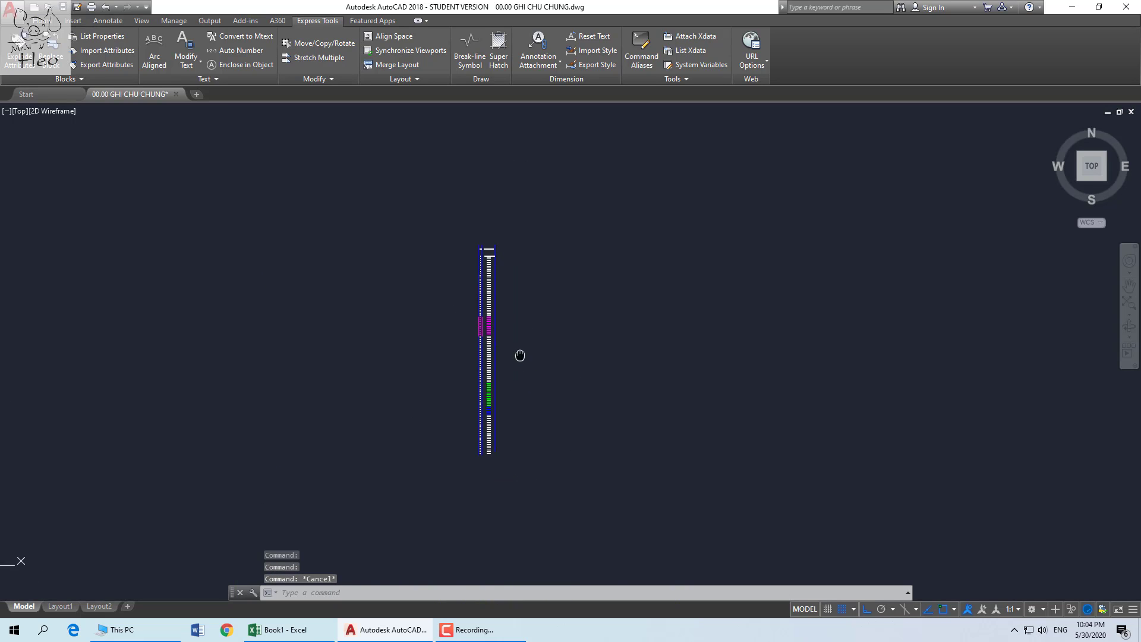
# Window-select all drawing number texts in the table's SỐ HIỆU BẢN VẼ column.
pyautogui.scroll(5, 520, 354)
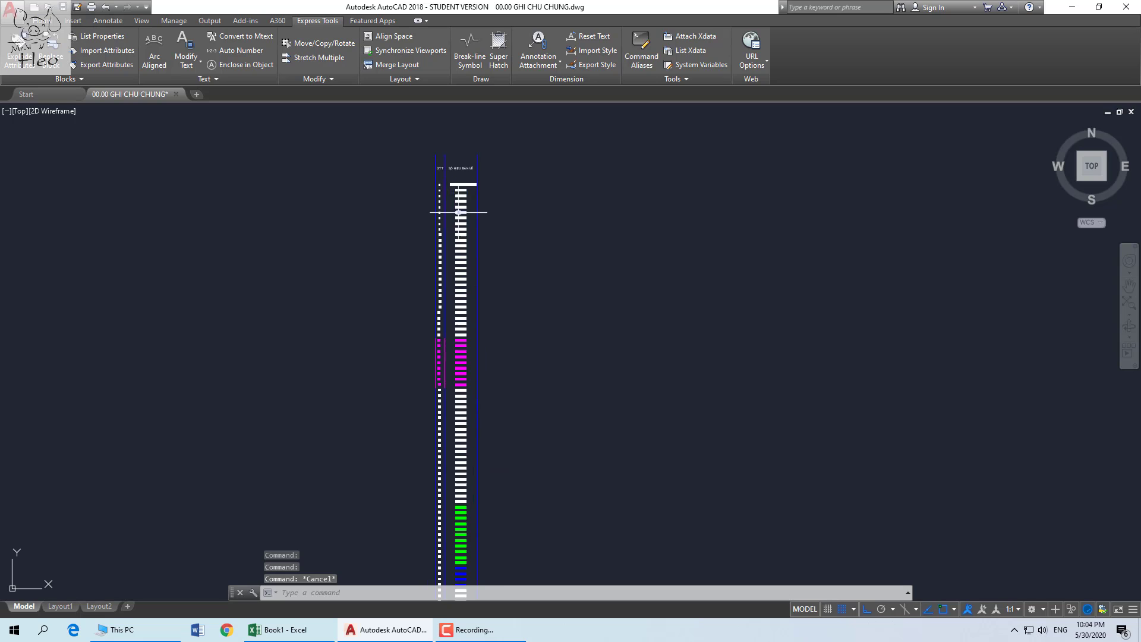
pyautogui.click(446, 169)
pyautogui.scroll(-8, 504, 298)
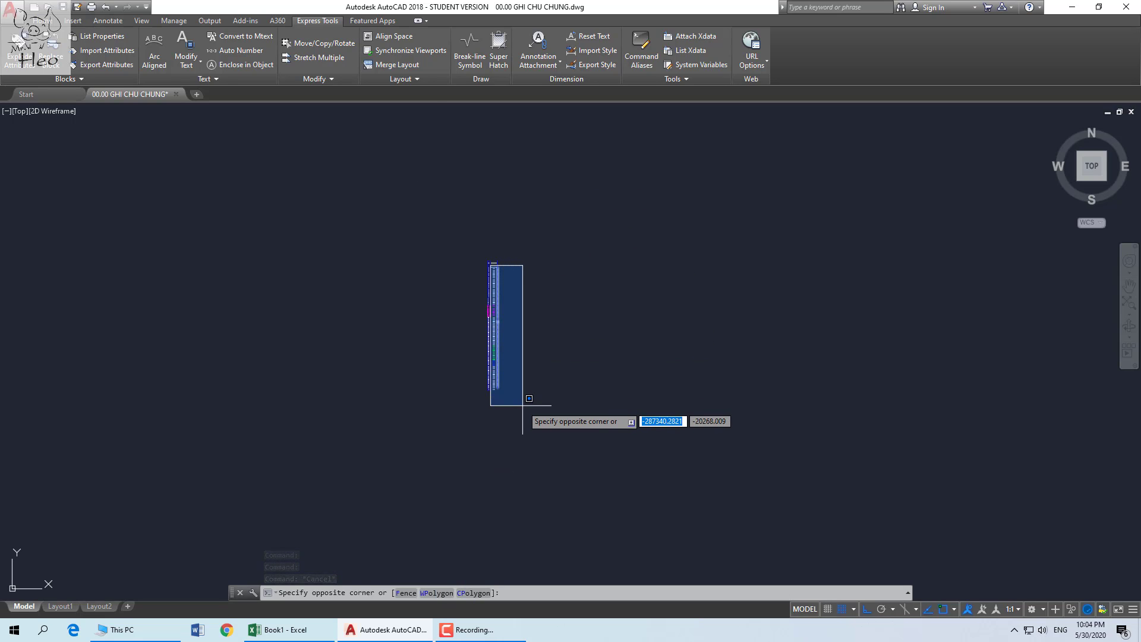
pyautogui.scroll(3, 492, 380)
pyautogui.click(482, 377)
pyautogui.scroll(-3, 510, 274)
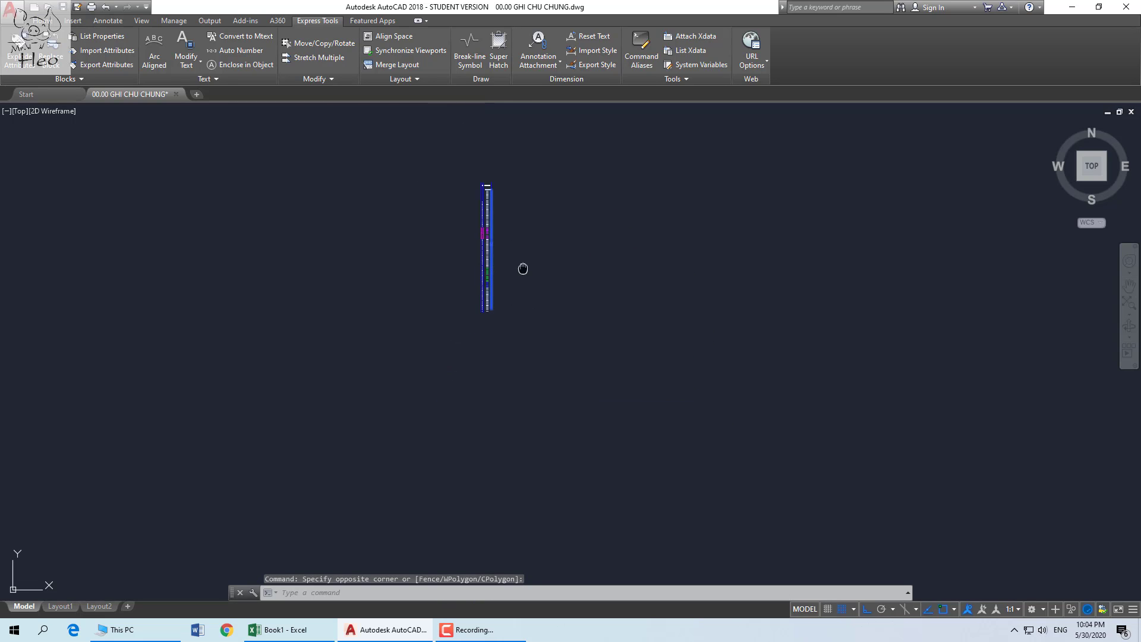
pyautogui.scroll(5, 497, 249)
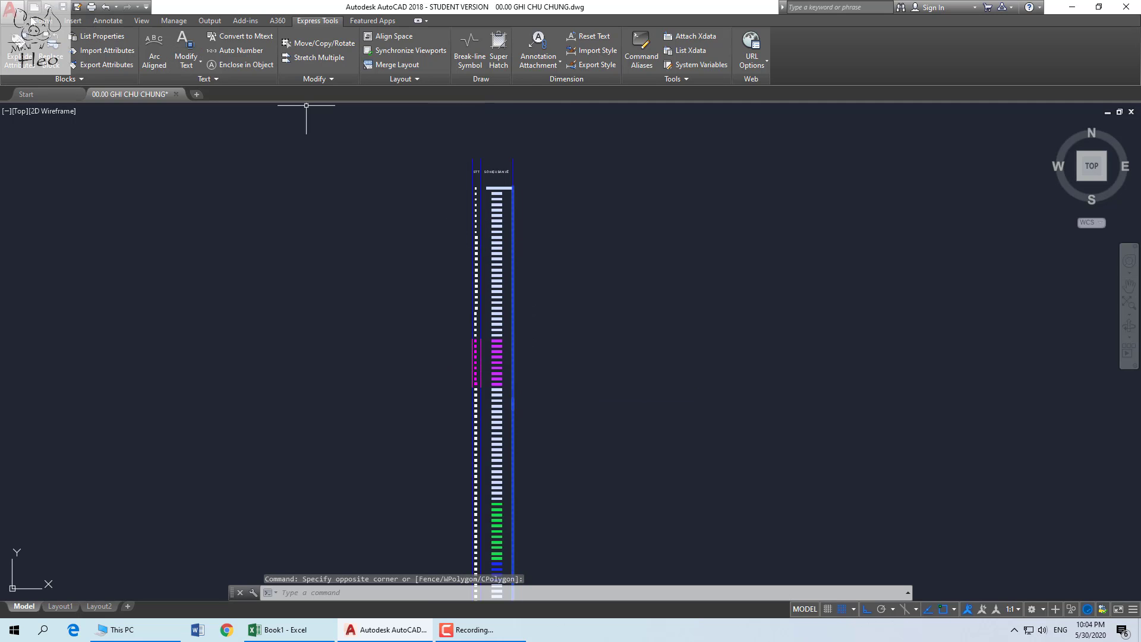
pyautogui.click(74, 20)
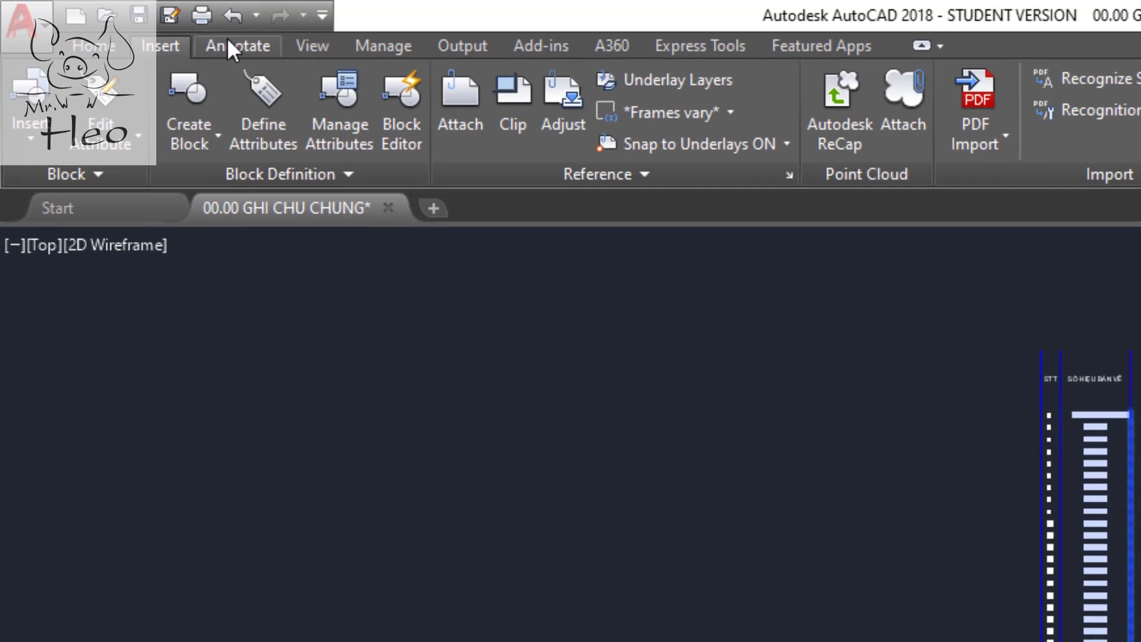
pyautogui.click(164, 31)
pyautogui.click(216, 32)
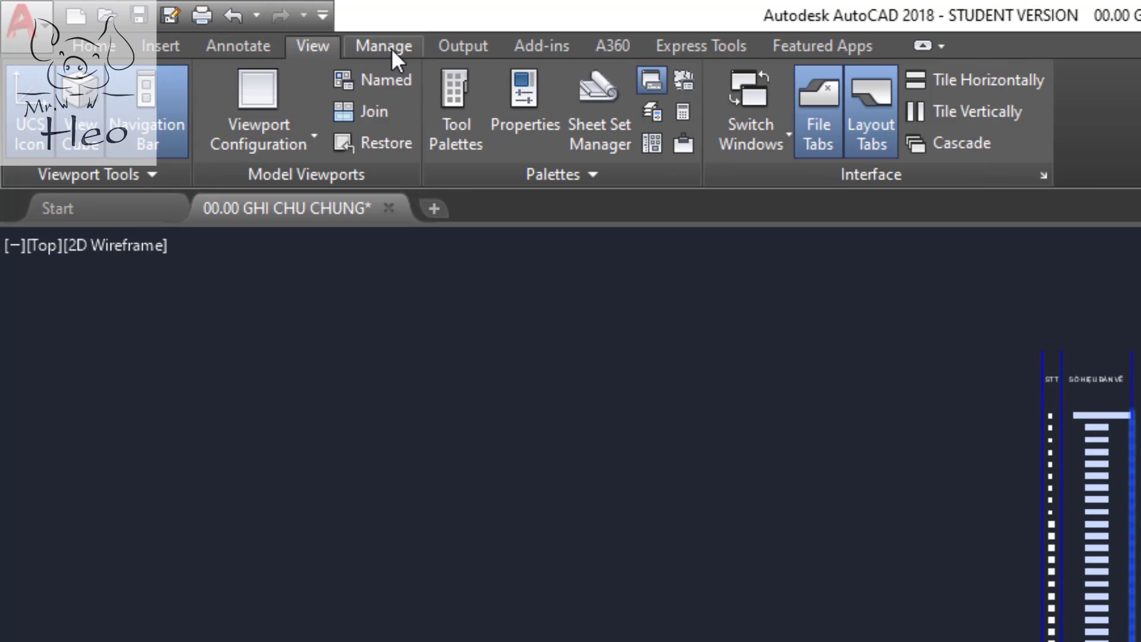
pyautogui.click(391, 48)
pyautogui.click(445, 46)
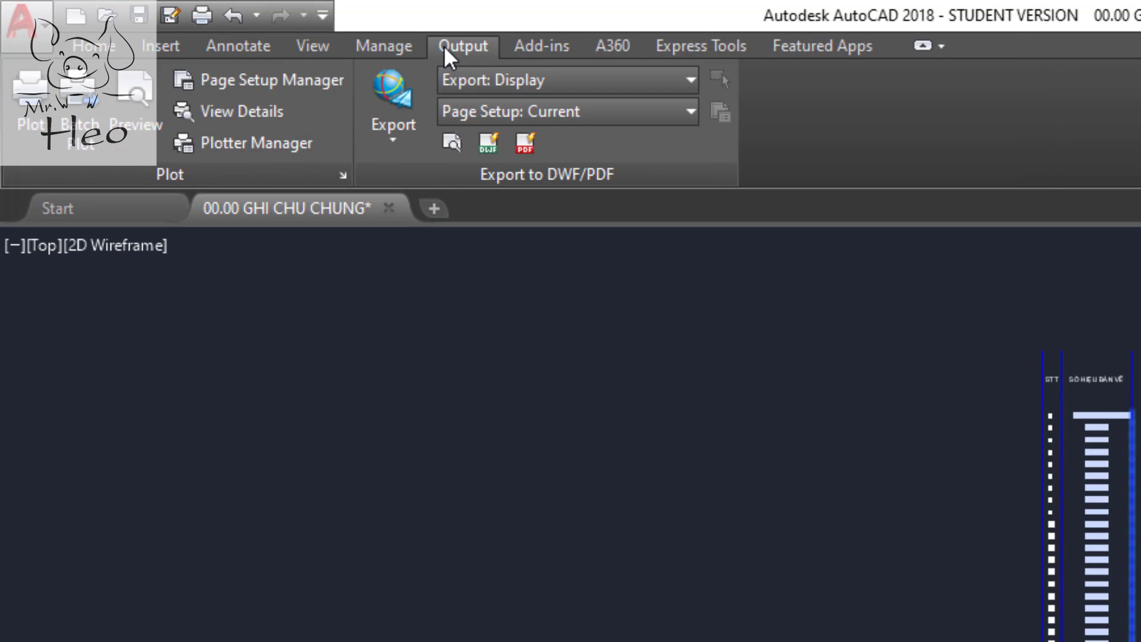
pyautogui.click(542, 50)
pyautogui.click(608, 50)
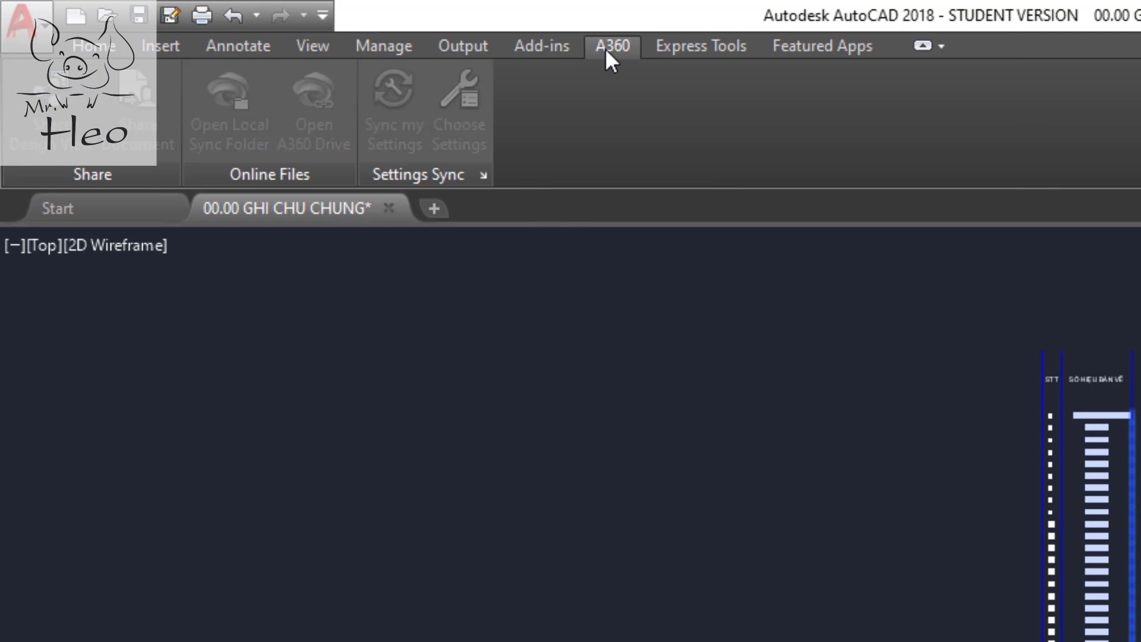
# Convert the selected drawing number texts to one Mtext object and move it to the empty space right of the table.
pyautogui.click(688, 45)
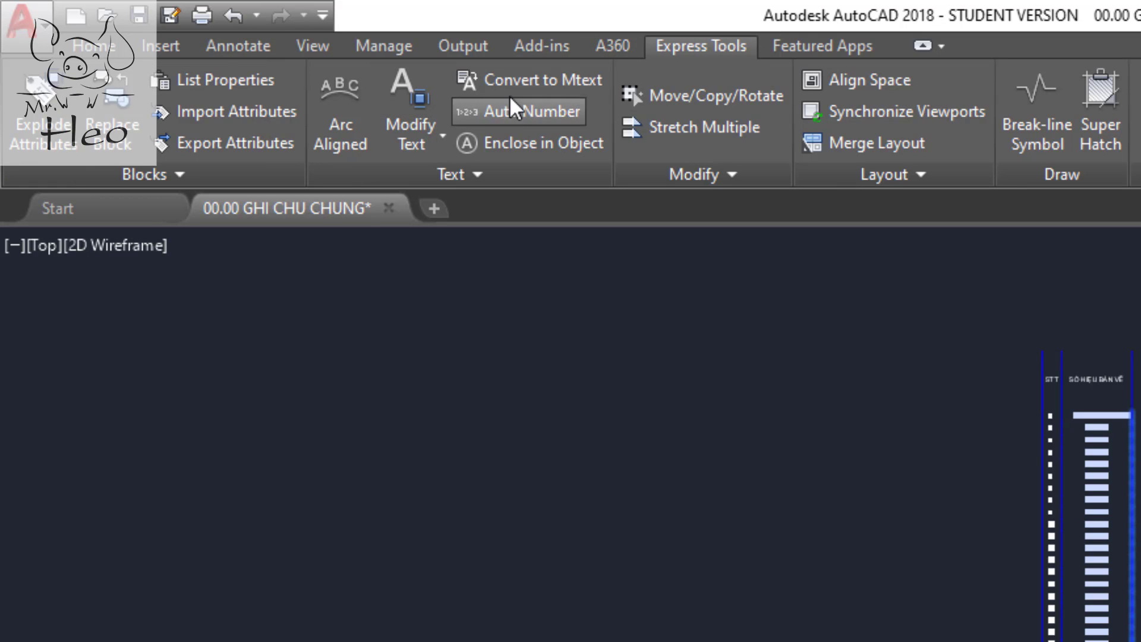
pyautogui.click(533, 76)
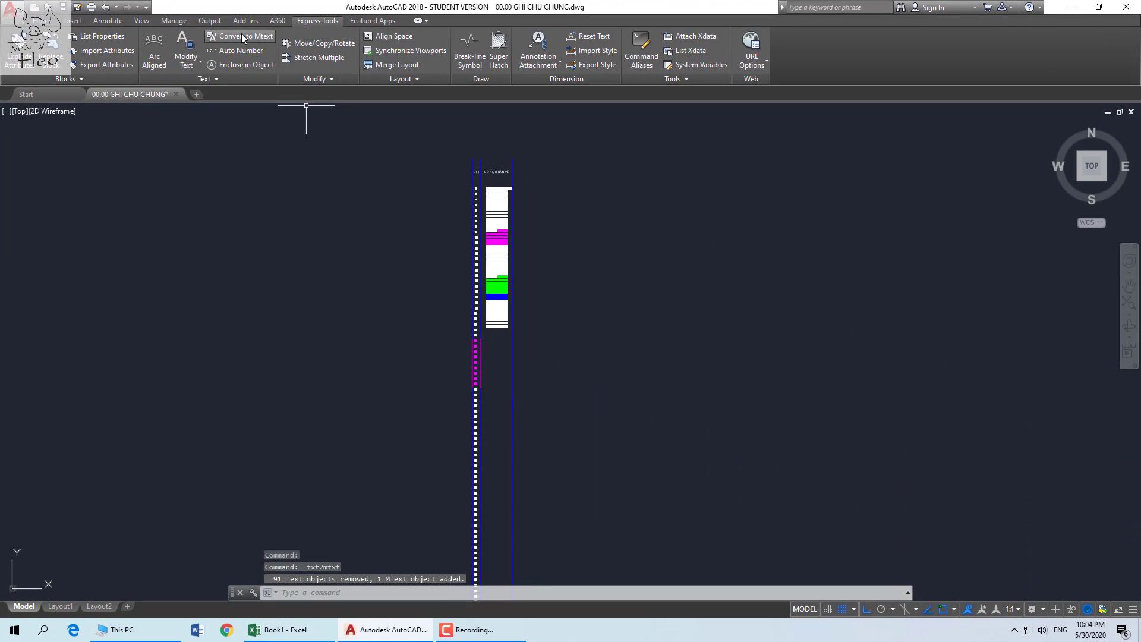
pyautogui.click(497, 196)
pyautogui.moveTo(500, 208); pyautogui.dragTo(650, 205)
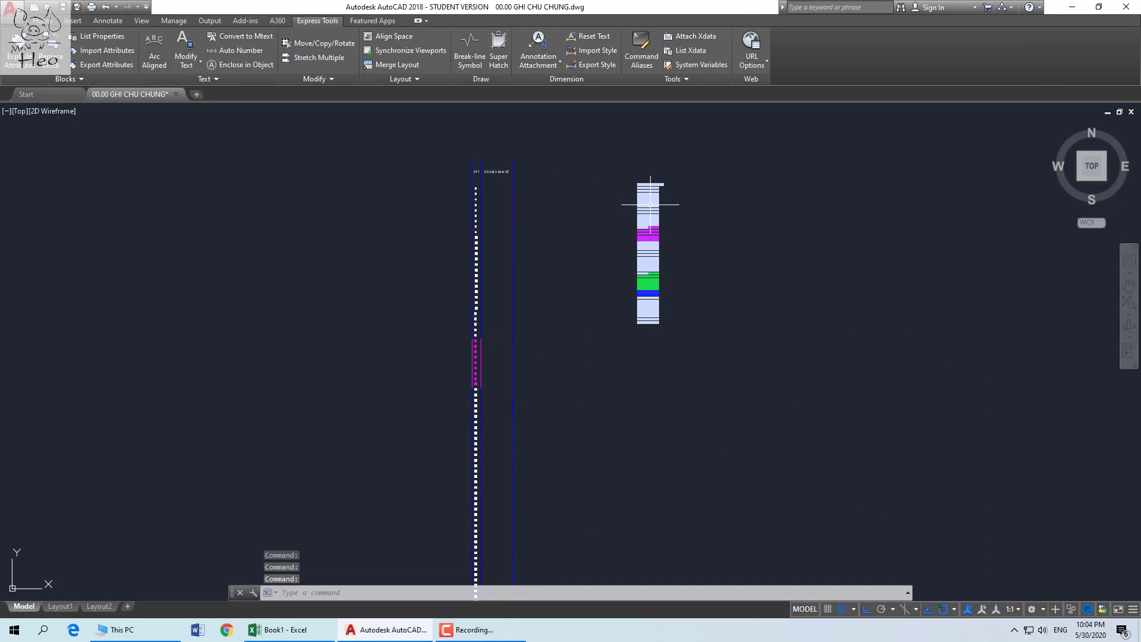
# Open the new Mtext object for editing, copy all of its text and close the editor.
pyautogui.scroll(6, 663, 204)
pyautogui.scroll(-4, 614, 191)
pyautogui.click(612, 196)
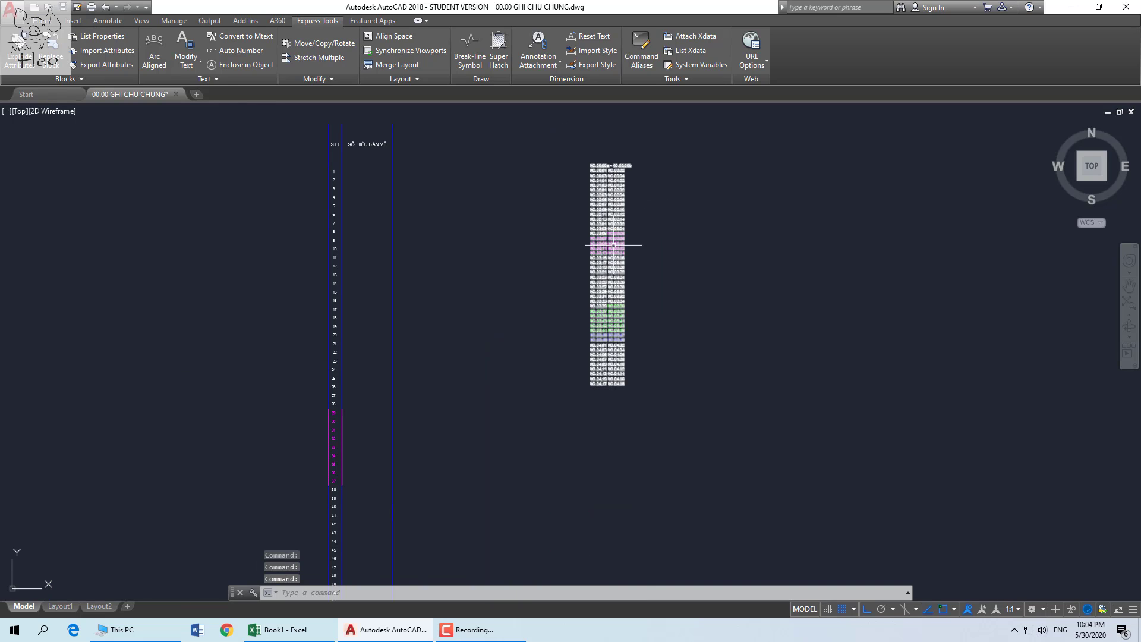
pyautogui.doubleClick(612, 199)
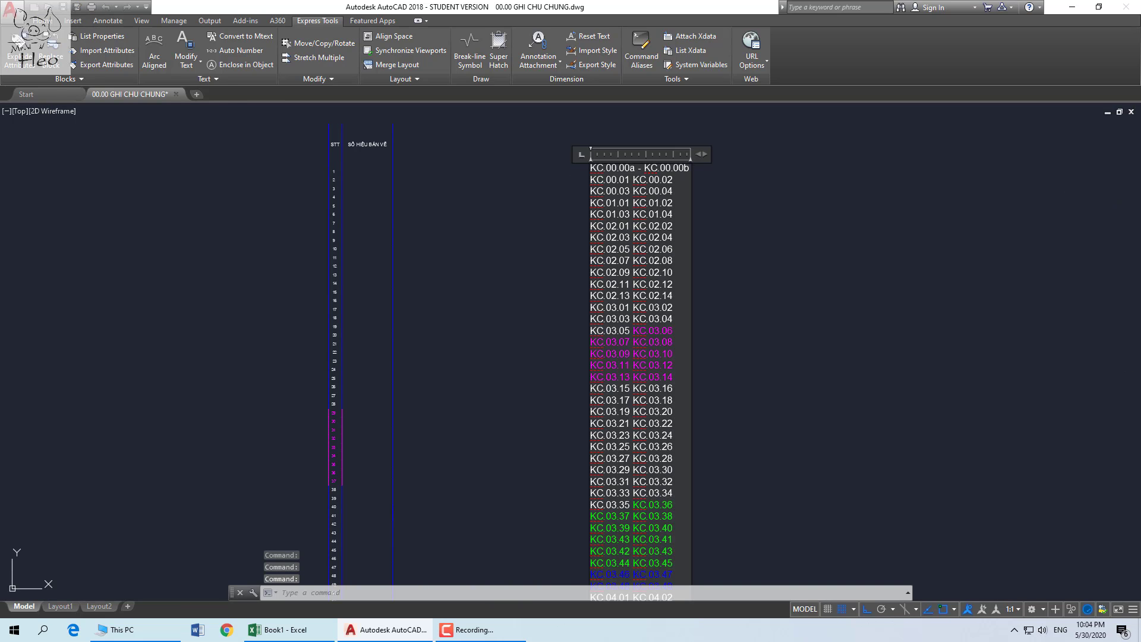
pyautogui.scroll(-2, 630, 280)
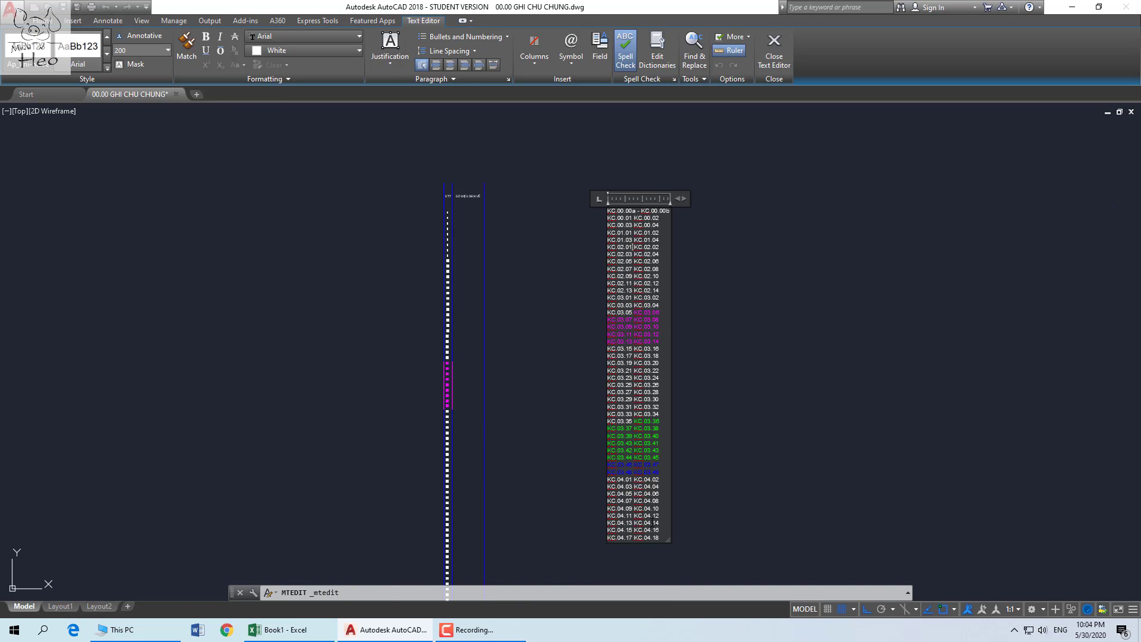
pyautogui.moveTo(661, 537); pyautogui.dragTo(601, 206)
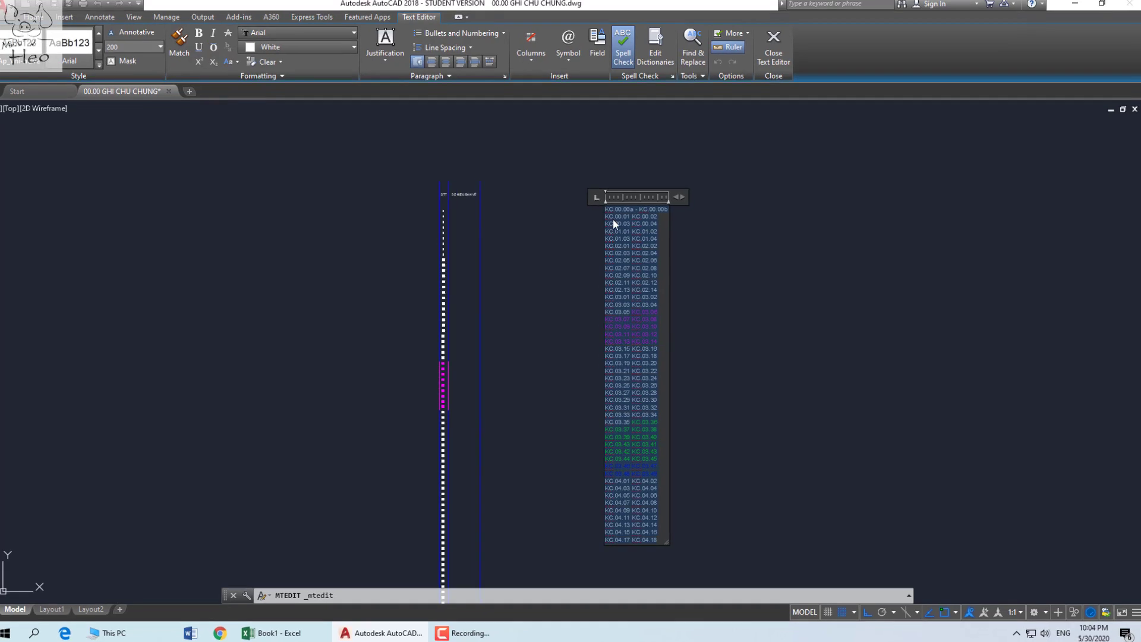
pyautogui.rightClick(613, 220)
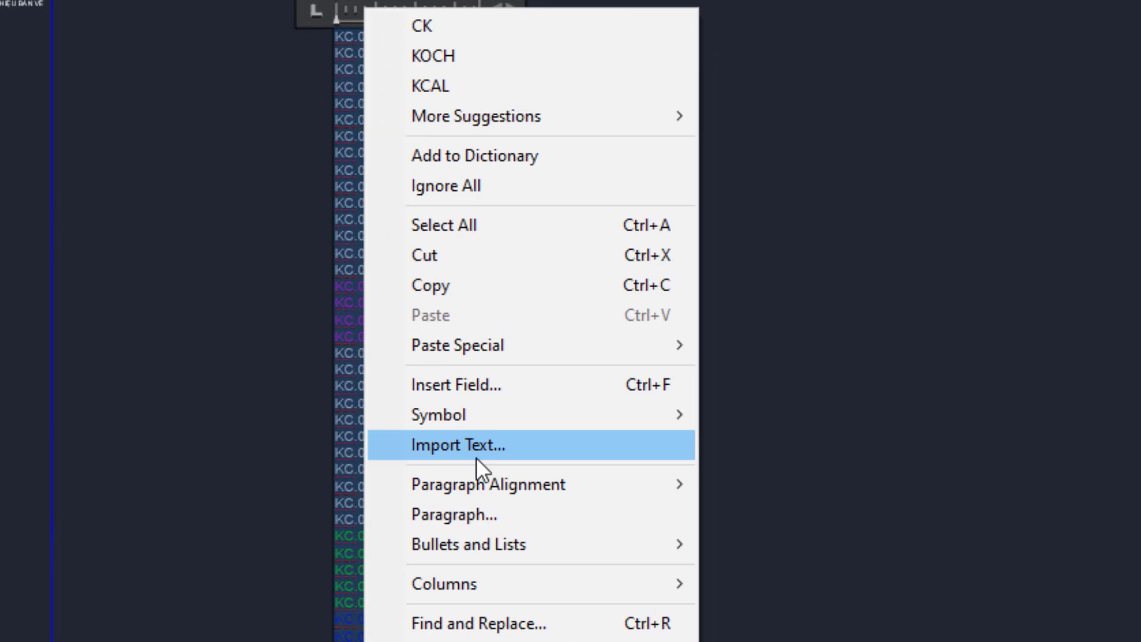
pyautogui.click(468, 291)
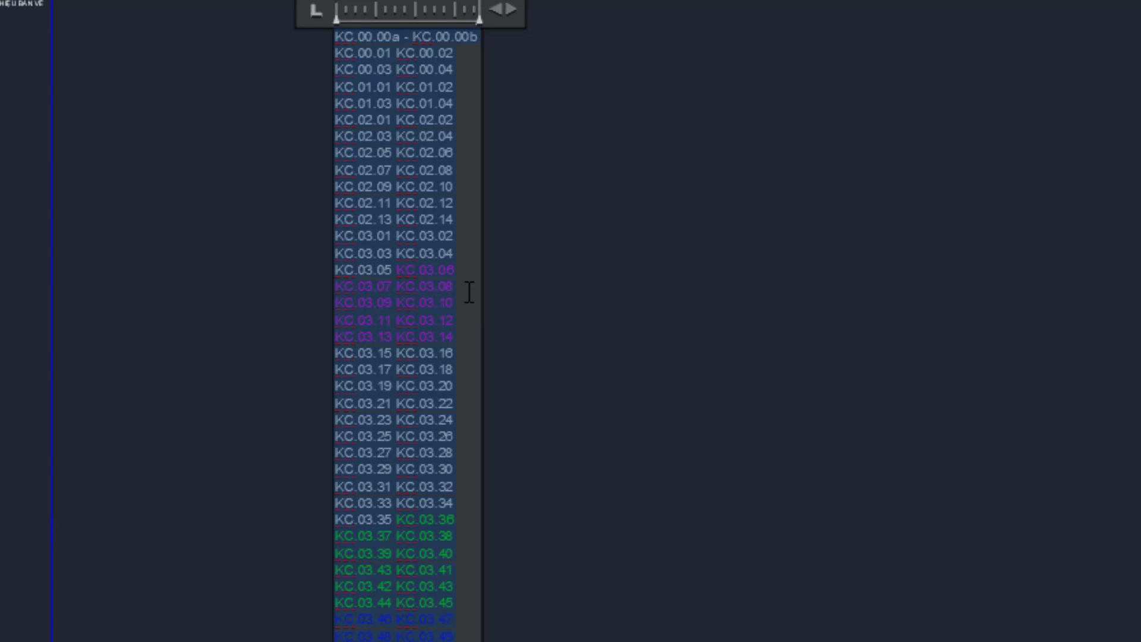
pyautogui.click(560, 300)
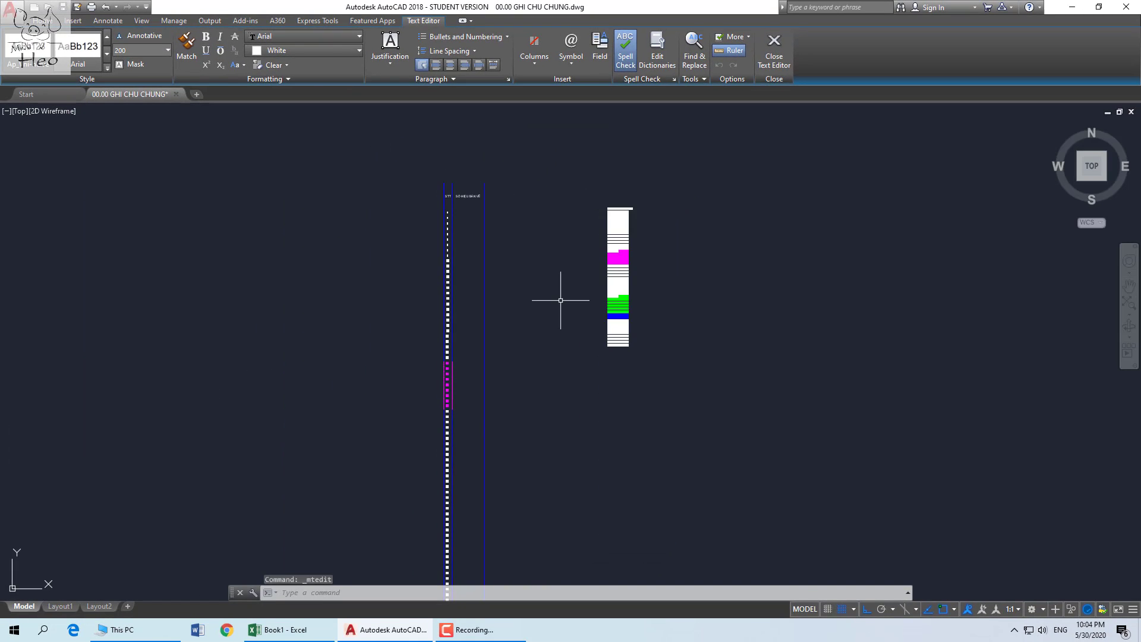
# Switch to the Book1 workbook in Excel and paste the copied drawing number list into cell A2.
pyautogui.click(304, 636)
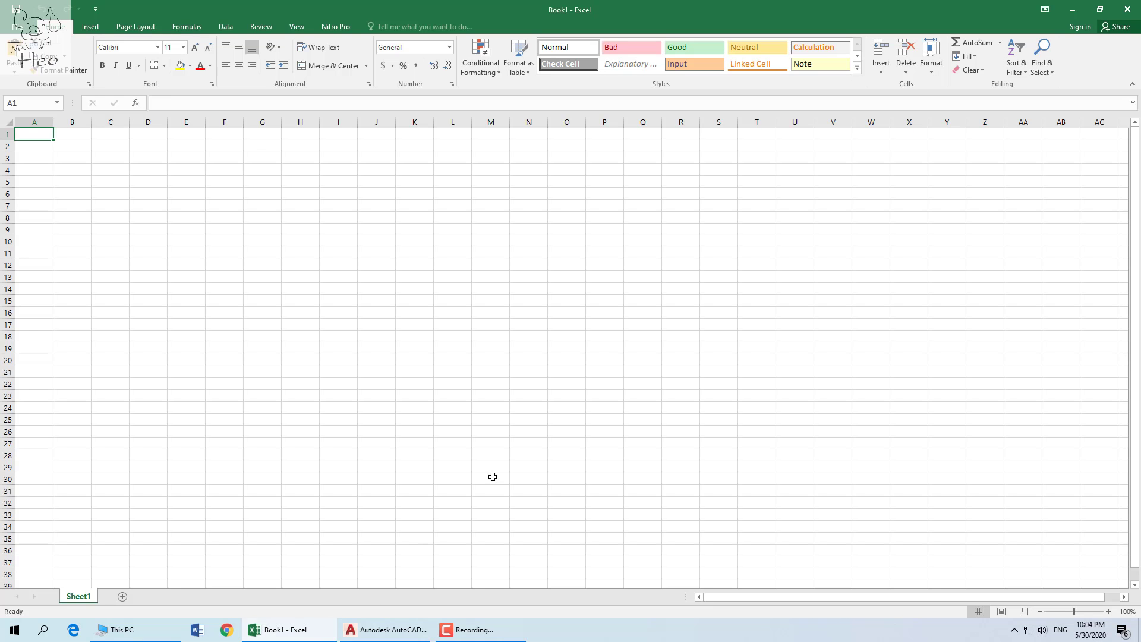
pyautogui.click(40, 146)
pyautogui.hotkey('ctrl', 'v')
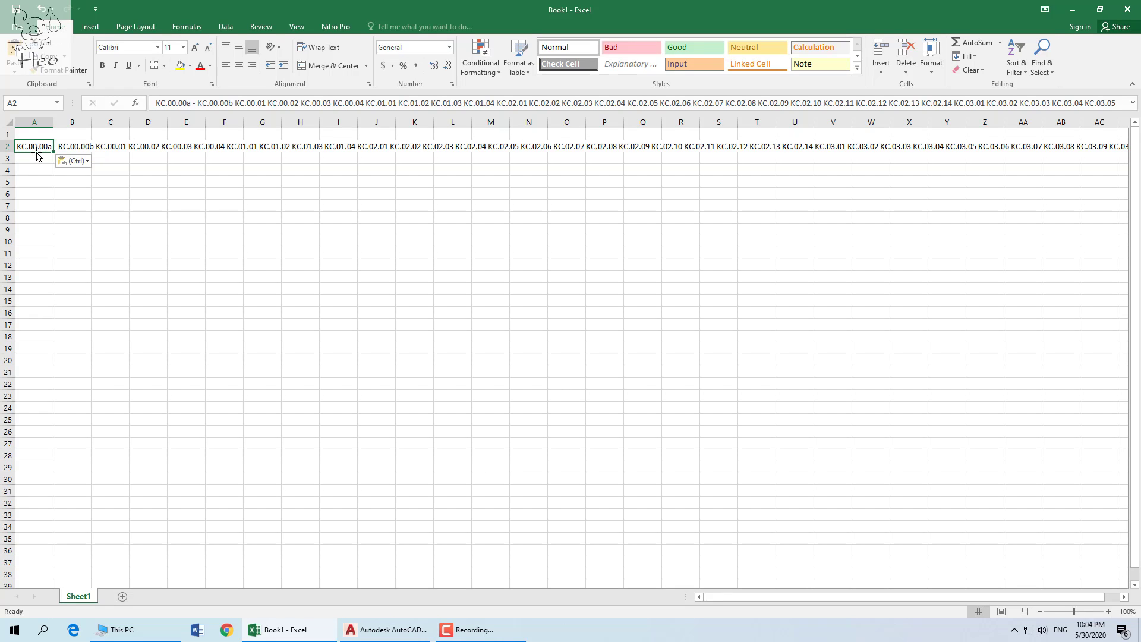
pyautogui.hotkey('ctrl', 'z')
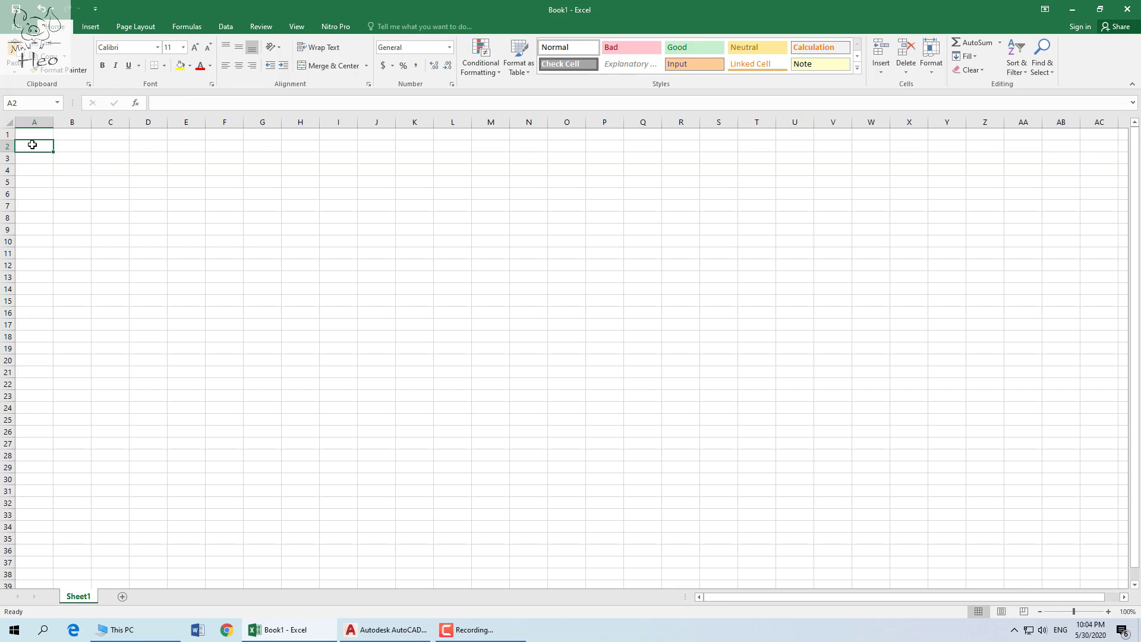
pyautogui.rightClick(32, 144)
pyautogui.click(58, 197)
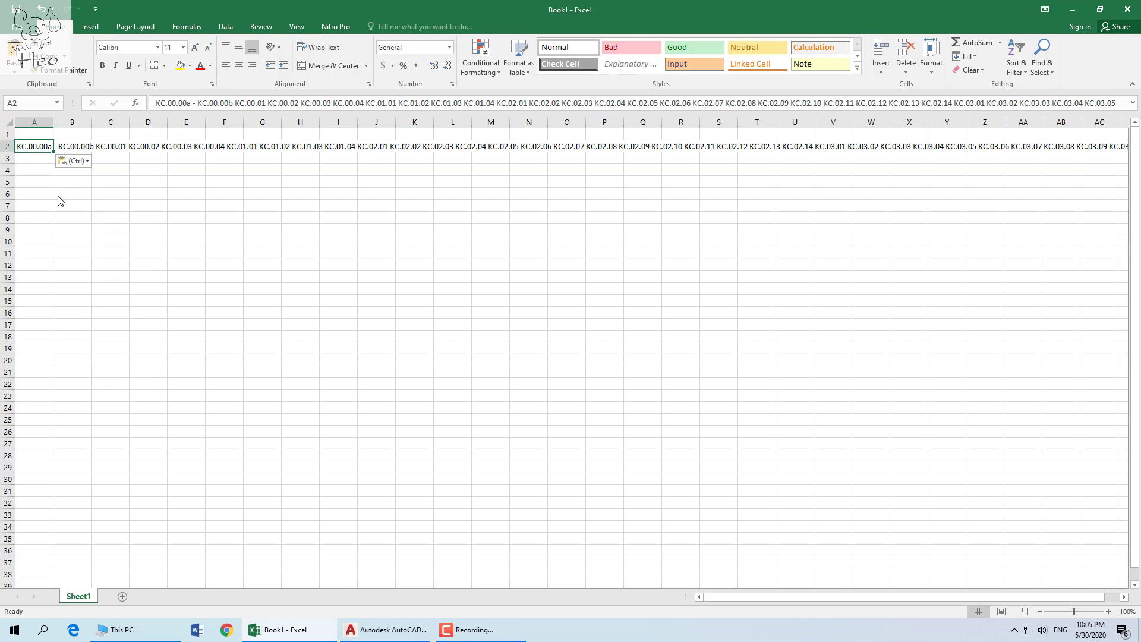
pyautogui.click(271, 290)
pyautogui.doubleClick(43, 146)
pyautogui.click(541, 308)
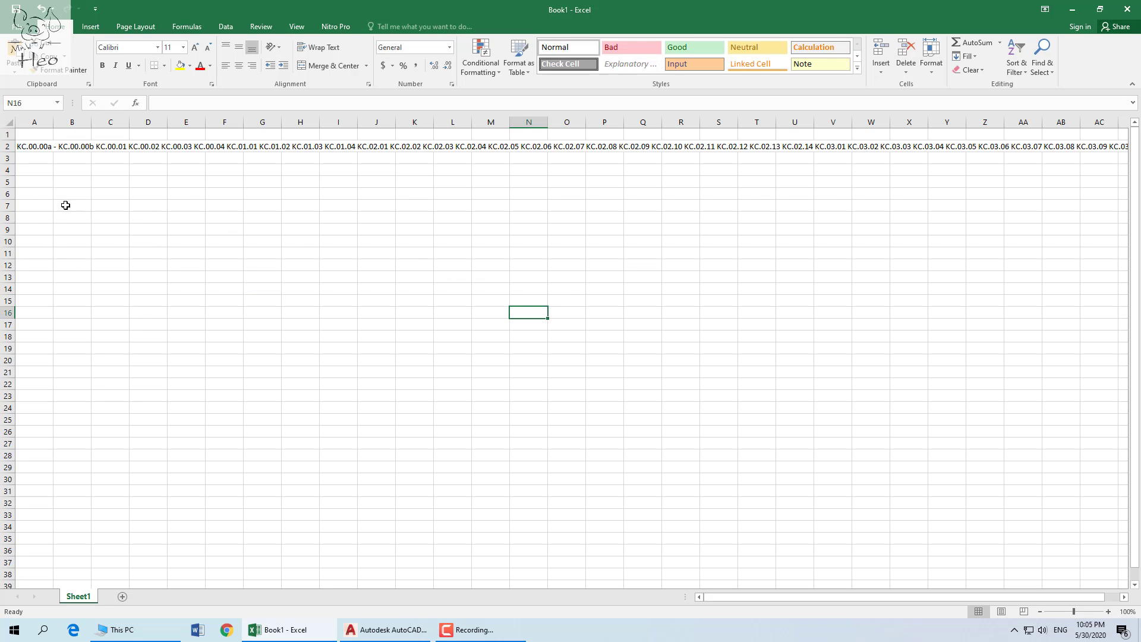
# Run Text to Columns on cell A2 as Fixed width, check the proposed column breaks through KC.04.18 and accept them.
pyautogui.click(36, 149)
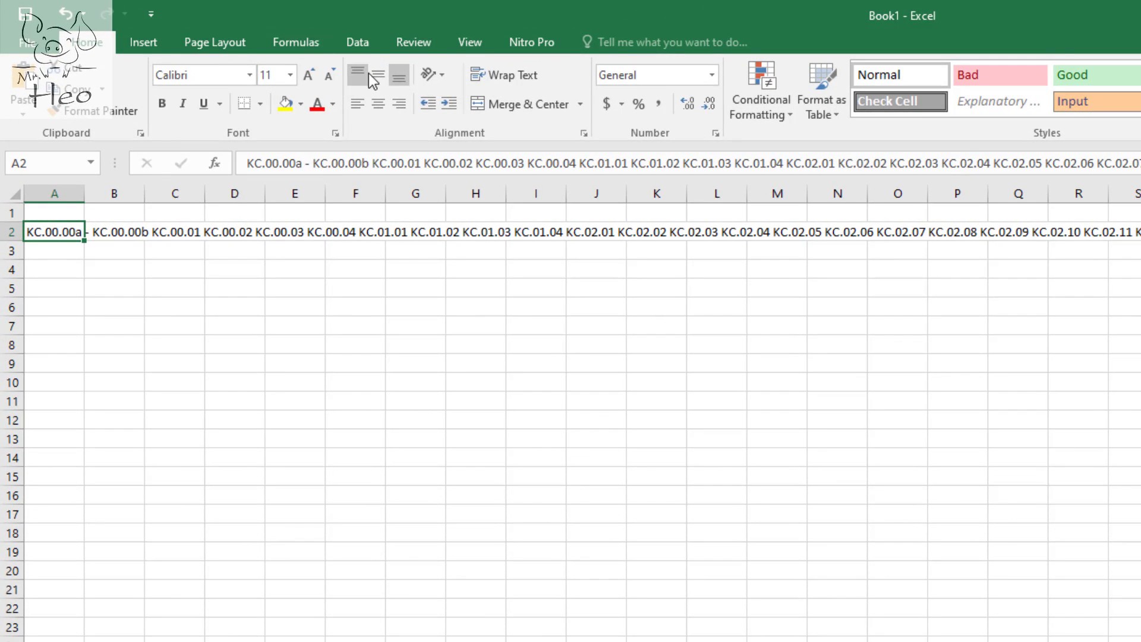
pyautogui.click(358, 41)
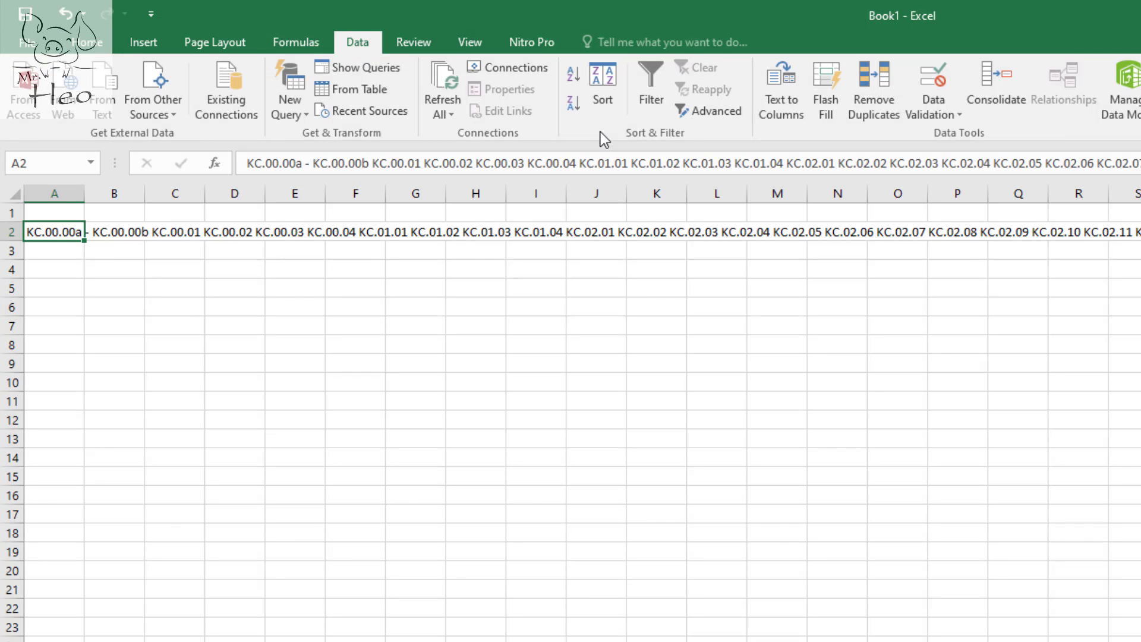
pyautogui.click(785, 113)
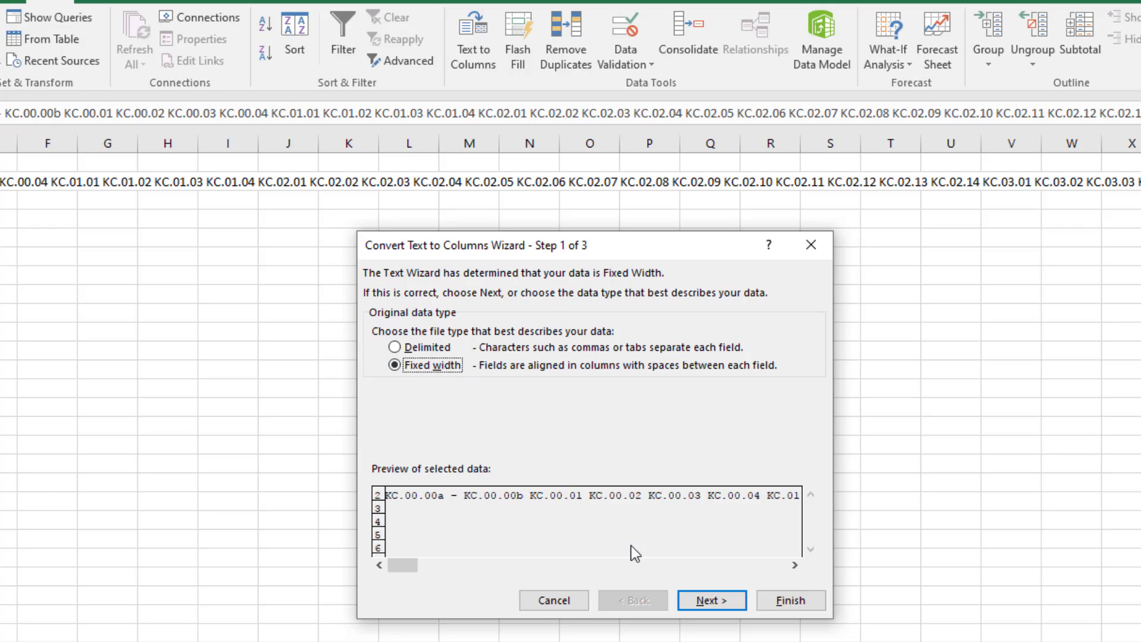
pyautogui.click(711, 600)
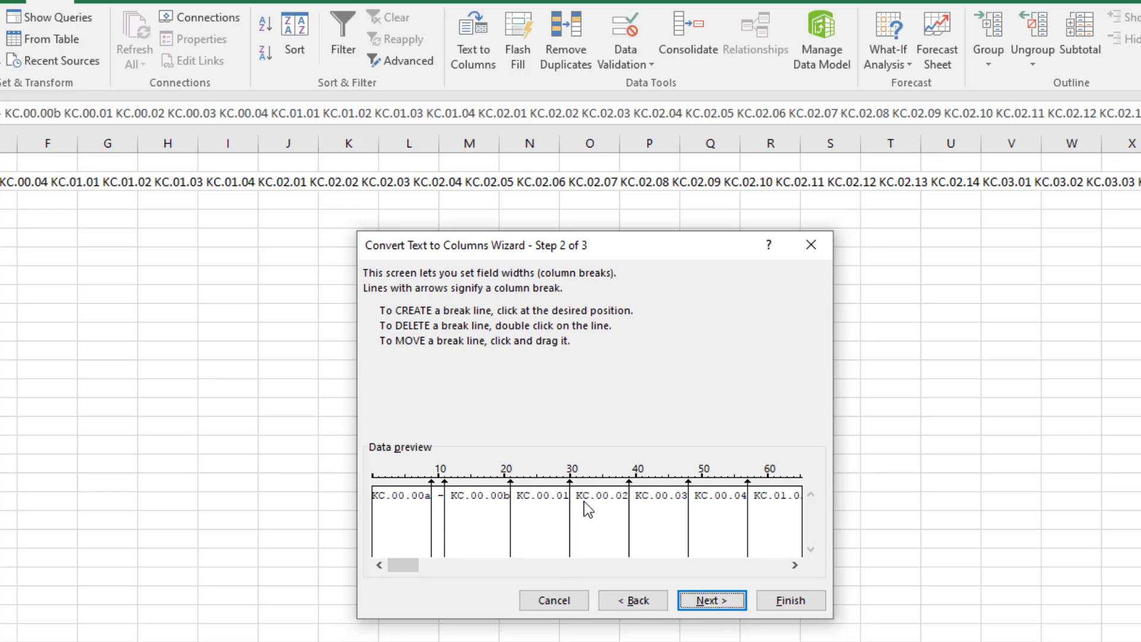
pyautogui.click(797, 565)
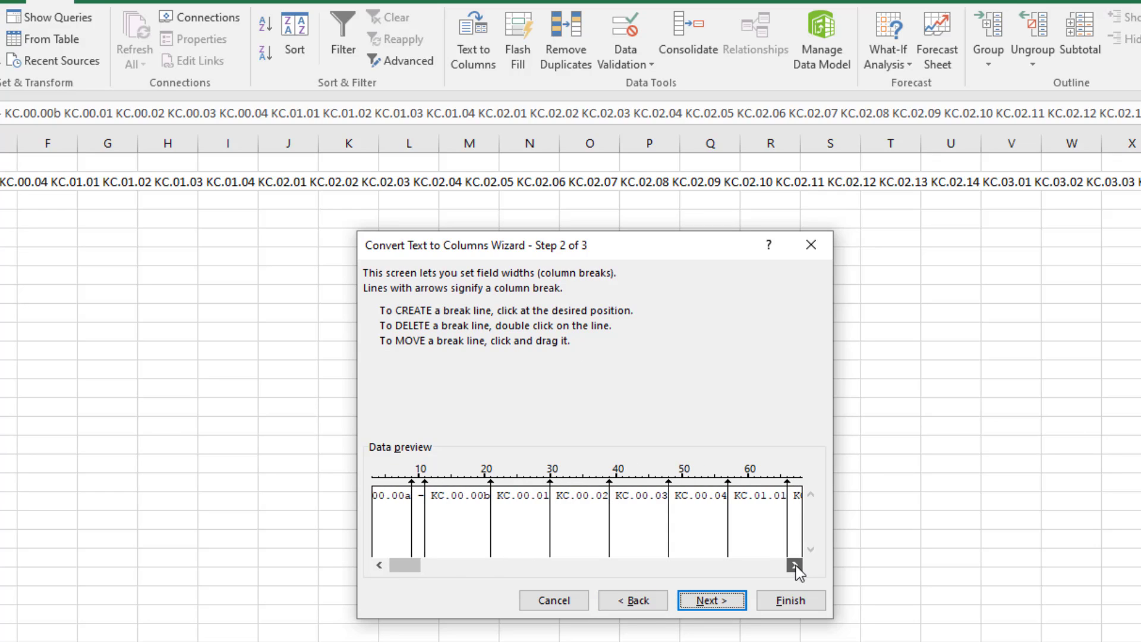
pyautogui.moveTo(797, 565); pyautogui.dragTo(797, 565)
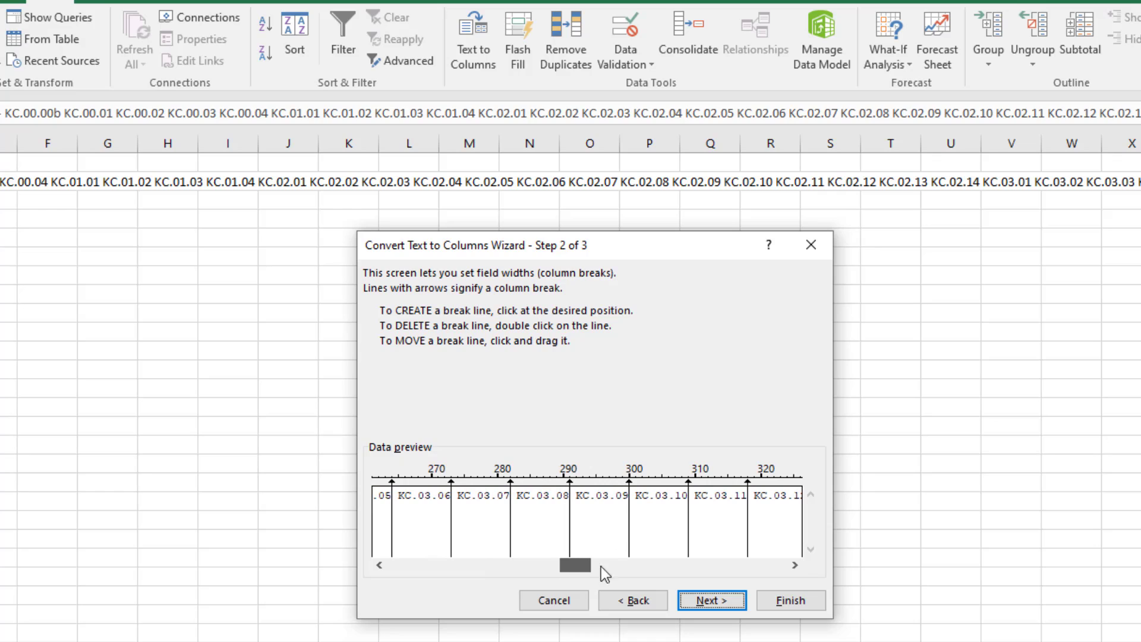
pyautogui.moveTo(601, 566); pyautogui.dragTo(796, 574)
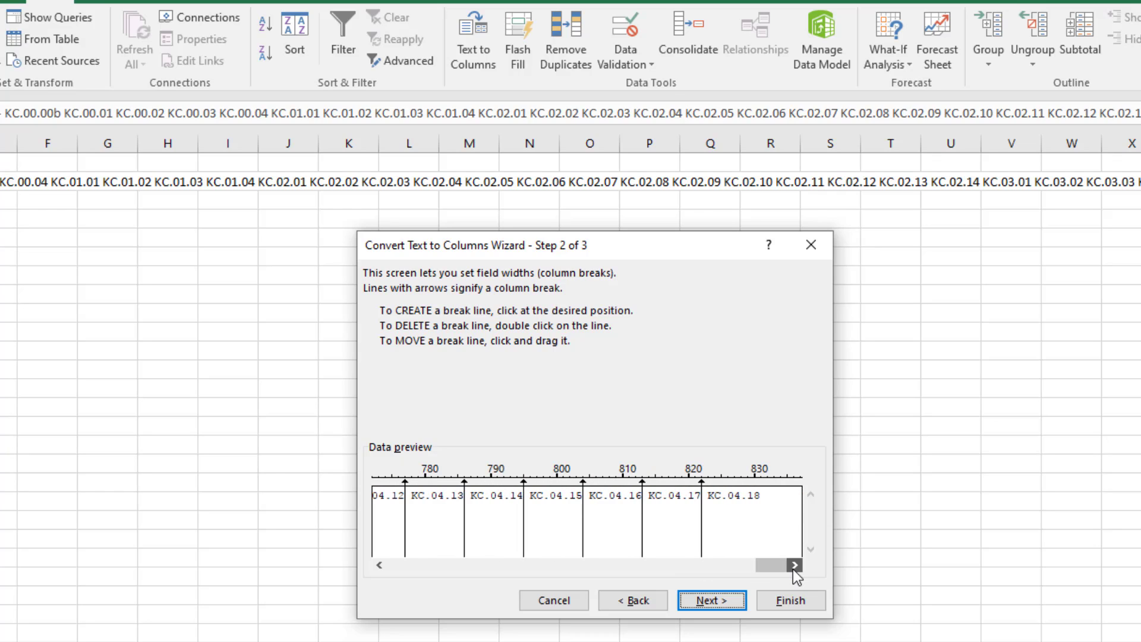
pyautogui.click(725, 605)
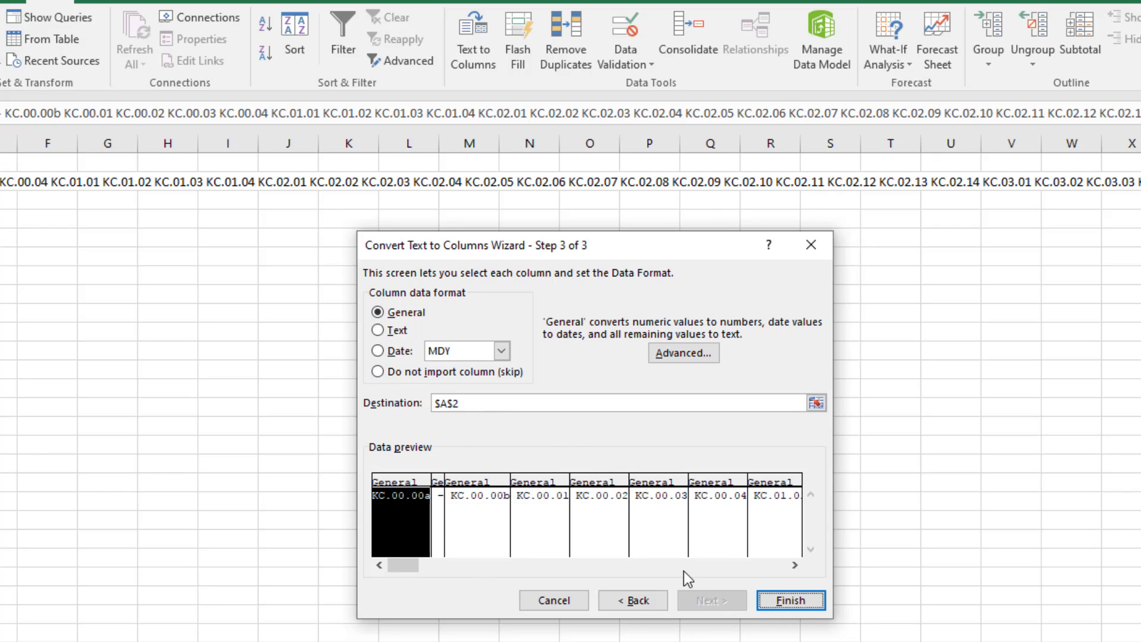
# Keep the General column data format and destination $A$2, and finish the Text to Columns conversion.
pyautogui.moveTo(477, 568); pyautogui.dragTo(783, 565)
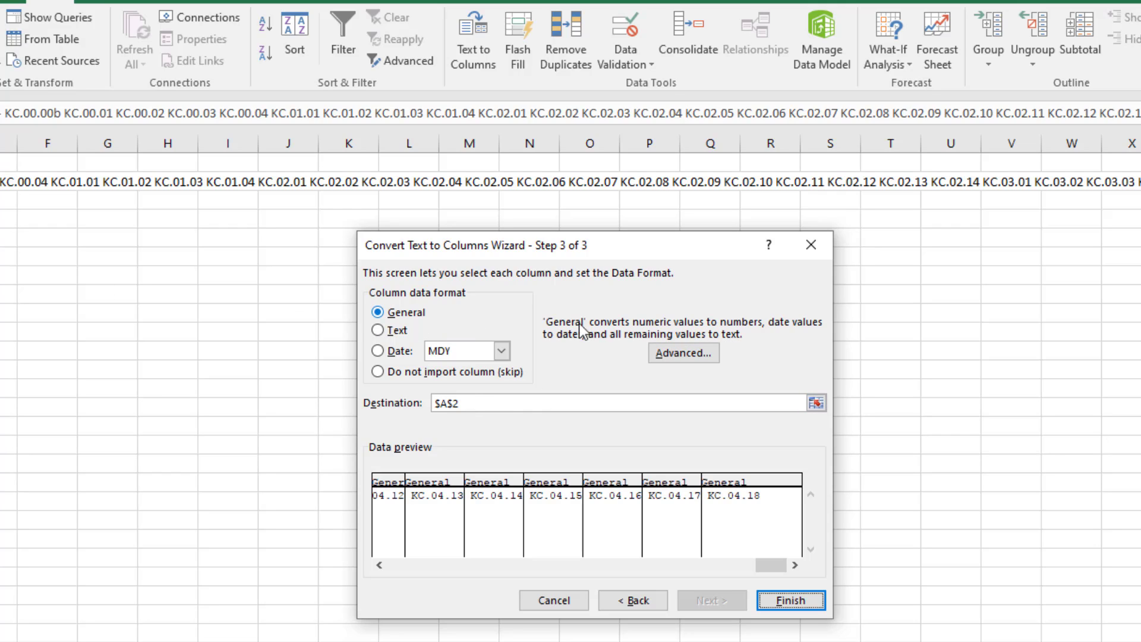
pyautogui.click(687, 355)
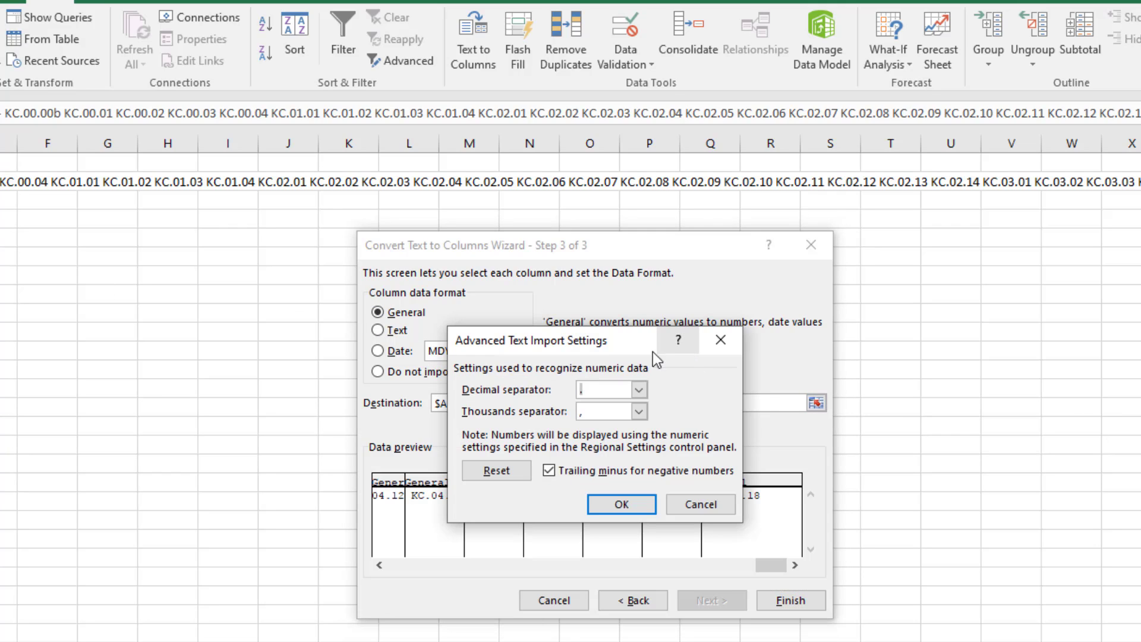
pyautogui.click(698, 507)
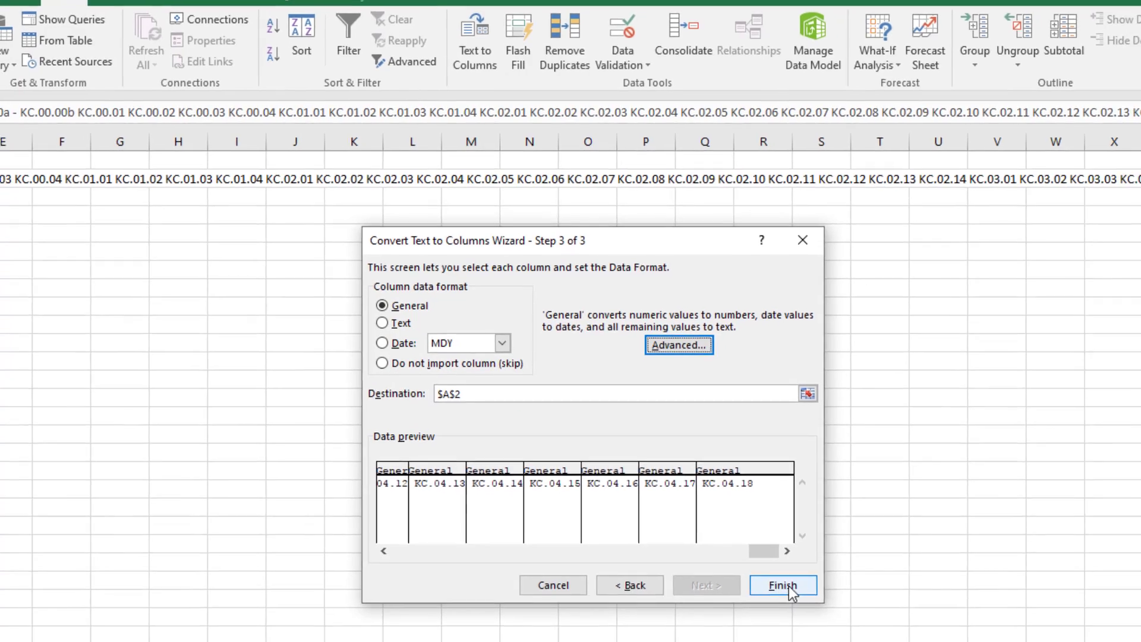
pyautogui.click(796, 606)
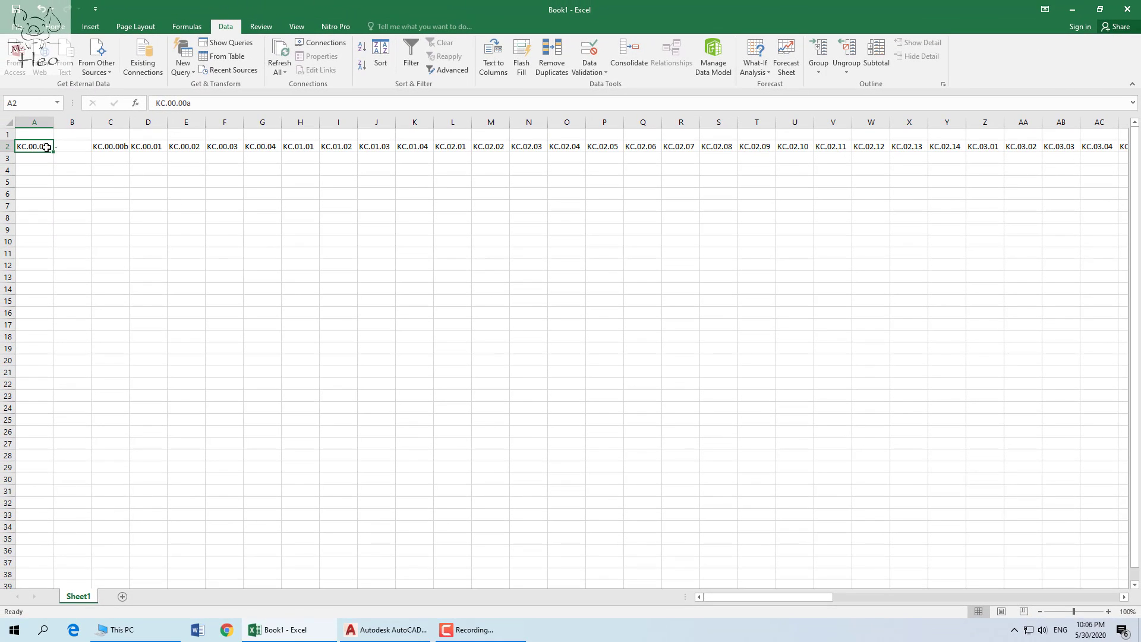
# Examine the split drawing numbers cell by cell along row 2, from column A through the last filled column.
pyautogui.click(65, 198)
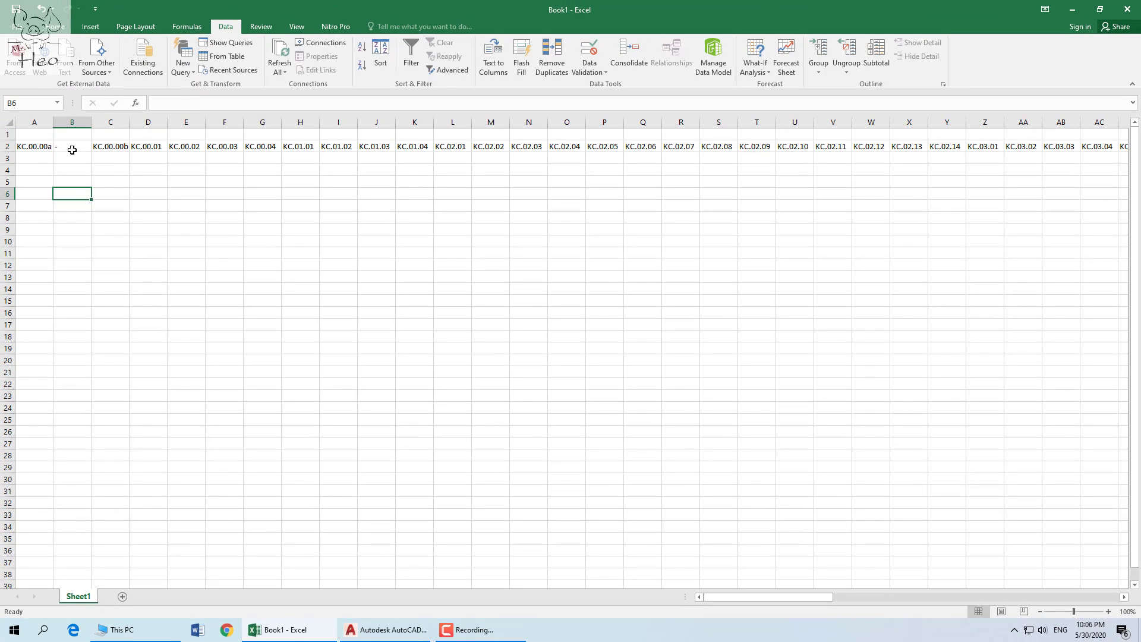
pyautogui.click(72, 149)
pyautogui.click(112, 146)
pyautogui.click(197, 154)
pyautogui.click(197, 148)
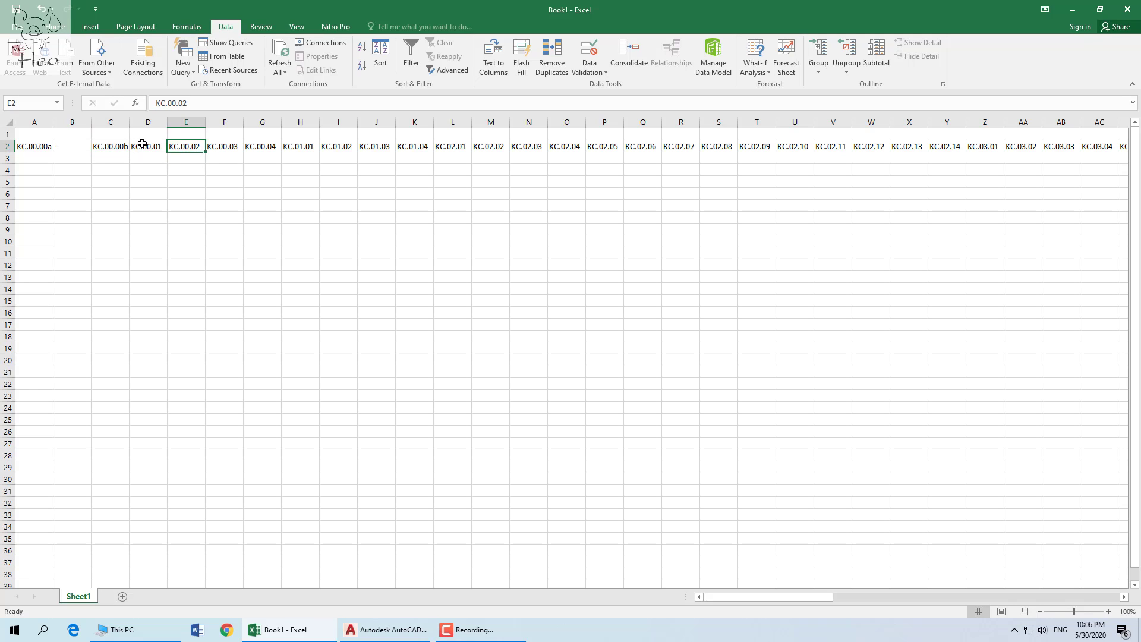
pyautogui.press('Right')
pyautogui.press('Right')
pyautogui.press('Right')
pyautogui.press('Right')
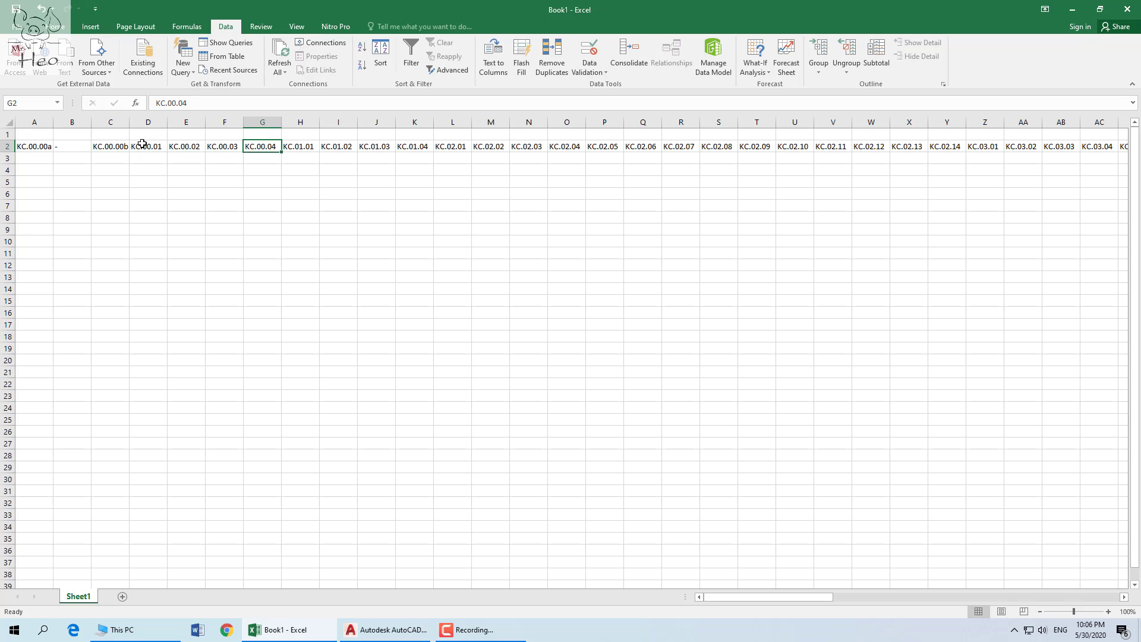
pyautogui.press('Right')
pyautogui.press('Right')
pyautogui.press('Right')
pyautogui.press('Right')
pyautogui.press('Right')
pyautogui.press('Right')
pyautogui.press('Right')
pyautogui.press('Right')
pyautogui.press('Right')
pyautogui.press('Right')
pyautogui.press('Right')
pyautogui.press('Right')
pyautogui.press('Right')
pyautogui.press('Right')
pyautogui.press('Right')
pyautogui.press('Right')
pyautogui.press('Right')
pyautogui.press('Right')
pyautogui.press('Right')
pyautogui.press('Right')
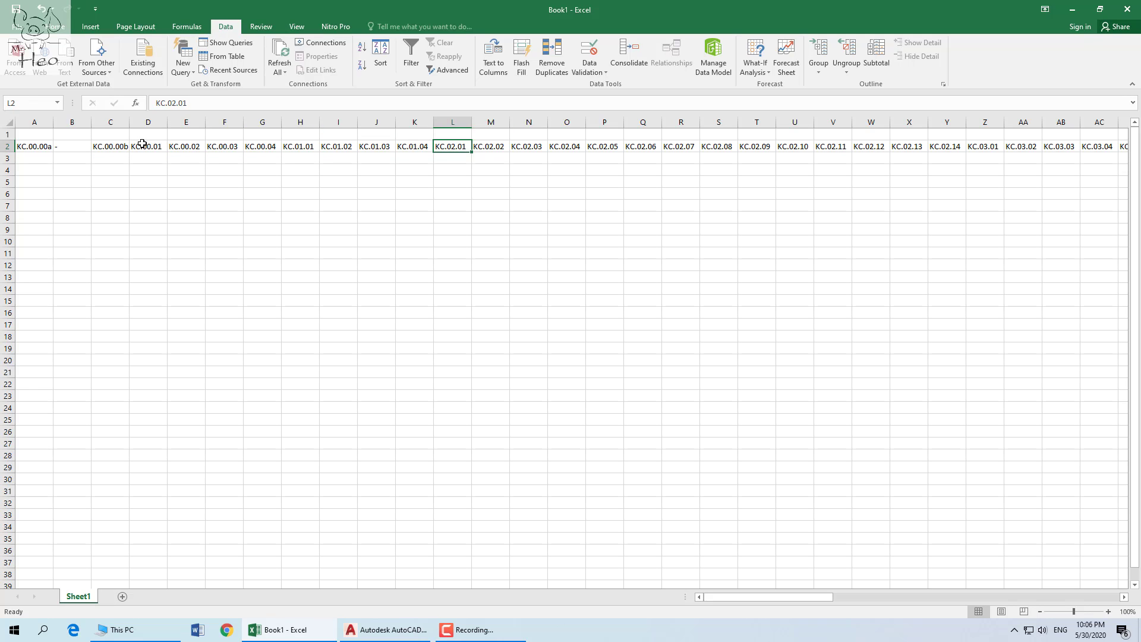
pyautogui.press('Right')
pyautogui.press('Right')
pyautogui.press('Right')
pyautogui.press('Right')
pyautogui.press('Right')
pyautogui.press('Right')
pyautogui.press('Right')
pyautogui.press('Right')
pyautogui.press('Right')
pyautogui.press('Right')
pyautogui.press('Right')
pyautogui.press('Right')
pyautogui.press('Right')
pyautogui.press('Right')
pyautogui.press('Right')
pyautogui.press('Right')
pyautogui.press('Right')
pyautogui.press('Right')
pyautogui.press('Right')
pyautogui.press('Right')
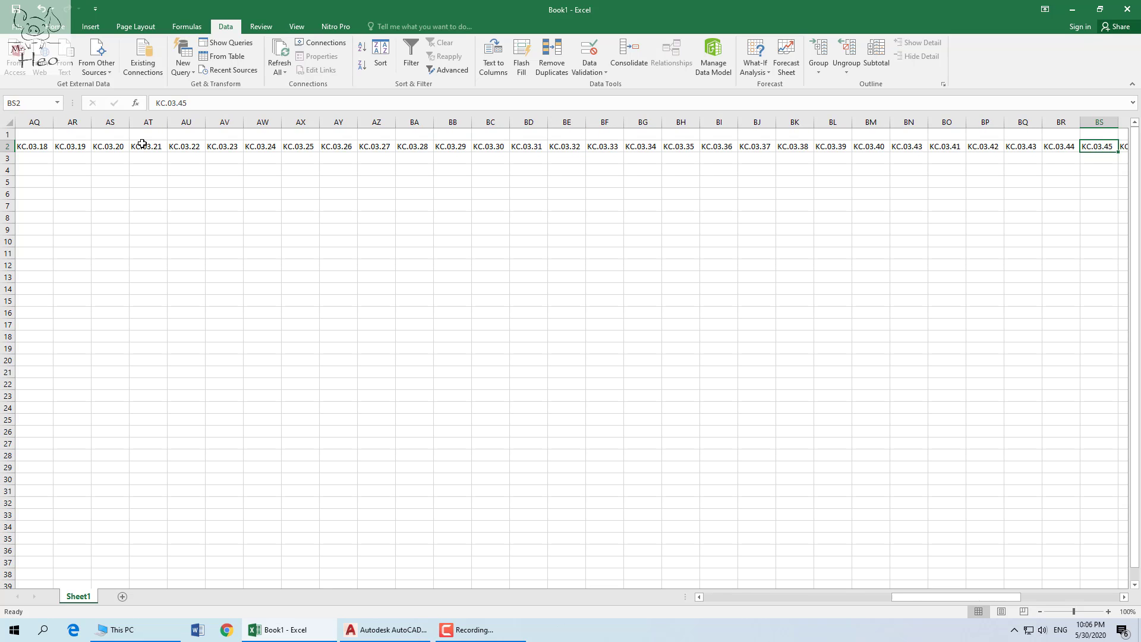
pyautogui.press('Left')
pyautogui.press('Left')
pyautogui.press('Left')
pyautogui.press('Left')
pyautogui.press('Left')
pyautogui.press('Left')
pyautogui.press('Left')
pyautogui.press('Left')
pyautogui.press('Left')
pyautogui.press('Left')
pyautogui.press('Left')
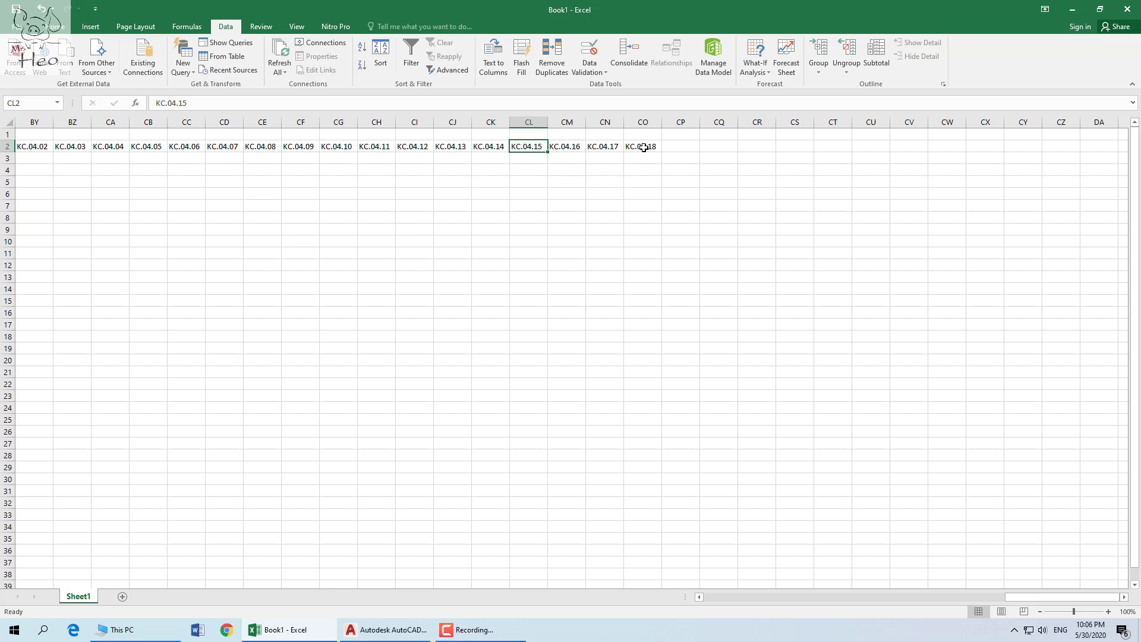
pyautogui.moveTo(644, 147); pyautogui.dragTo(110, 148)
# Delete column B, which holds only the hyphen between the first two drawing numbers.
pyautogui.rightClick(77, 123)
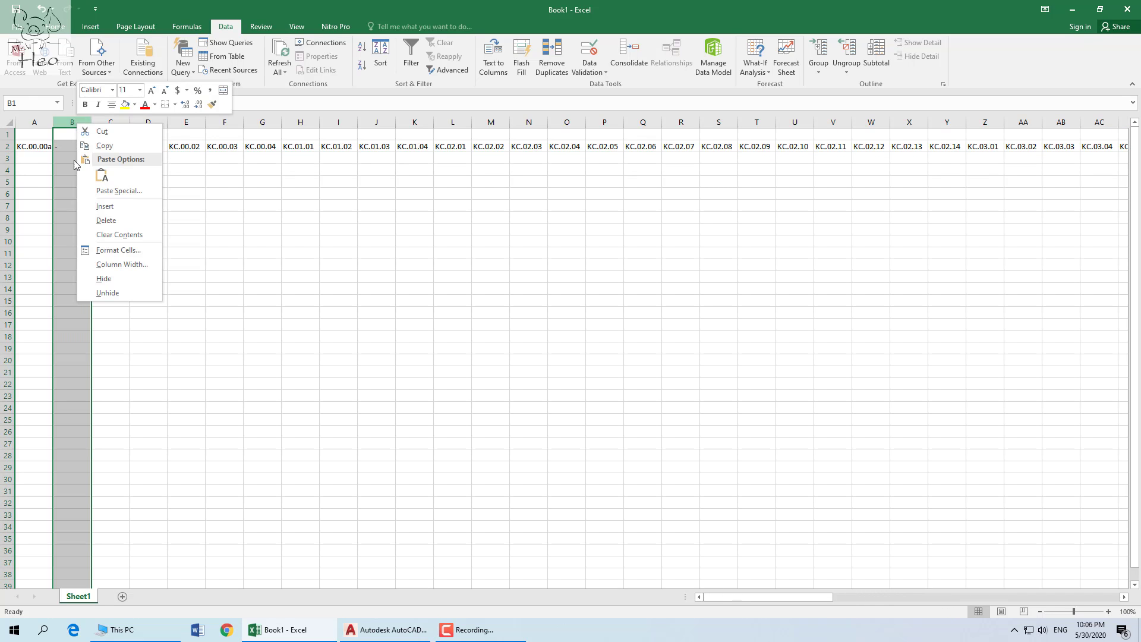
pyautogui.click(107, 220)
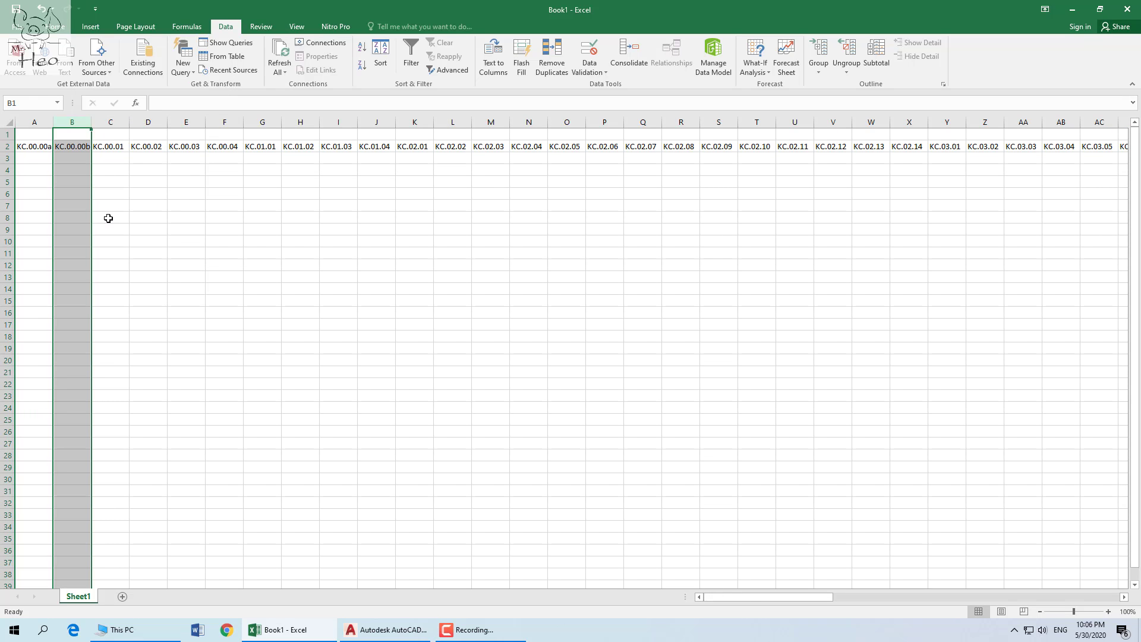
pyautogui.click(107, 218)
# Copy the drawing numbers in A2:CN2 and paste them transposed as a vertical list starting at cell B4.
pyautogui.moveTo(25, 146); pyautogui.dragTo(1073, 149)
pyautogui.rightClick(833, 147)
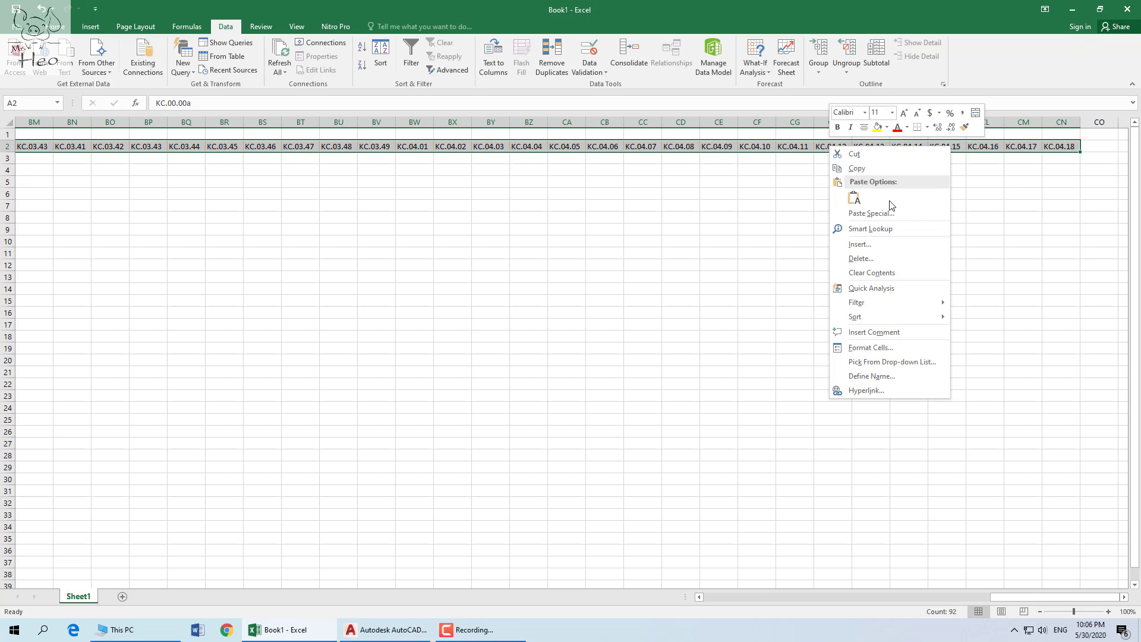
pyautogui.click(863, 170)
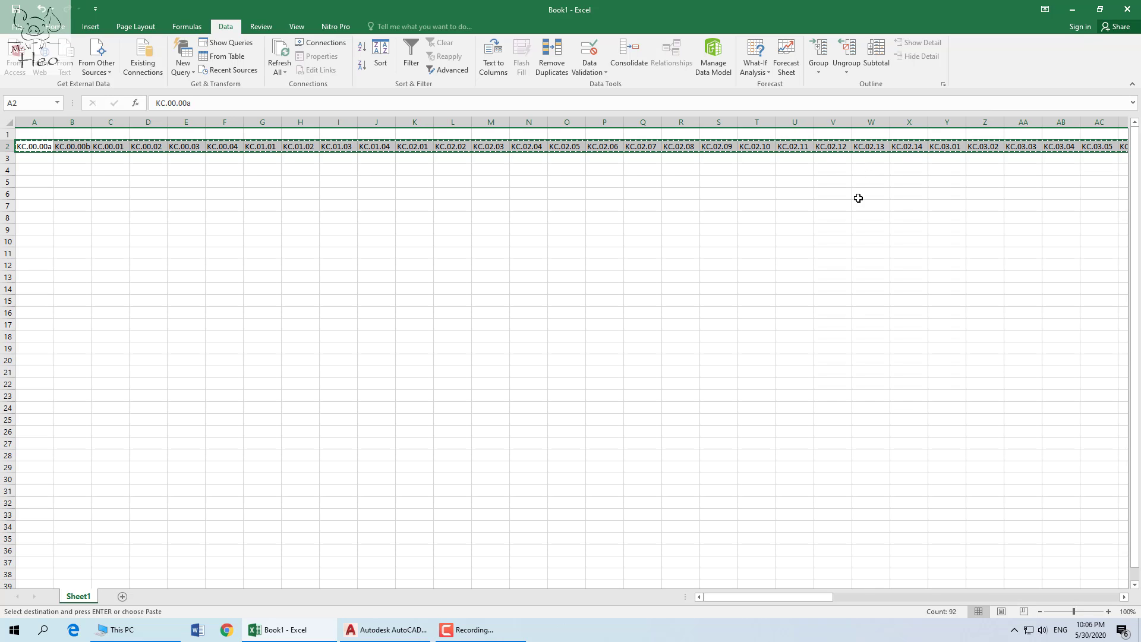
pyautogui.click(34, 160)
pyautogui.click(35, 171)
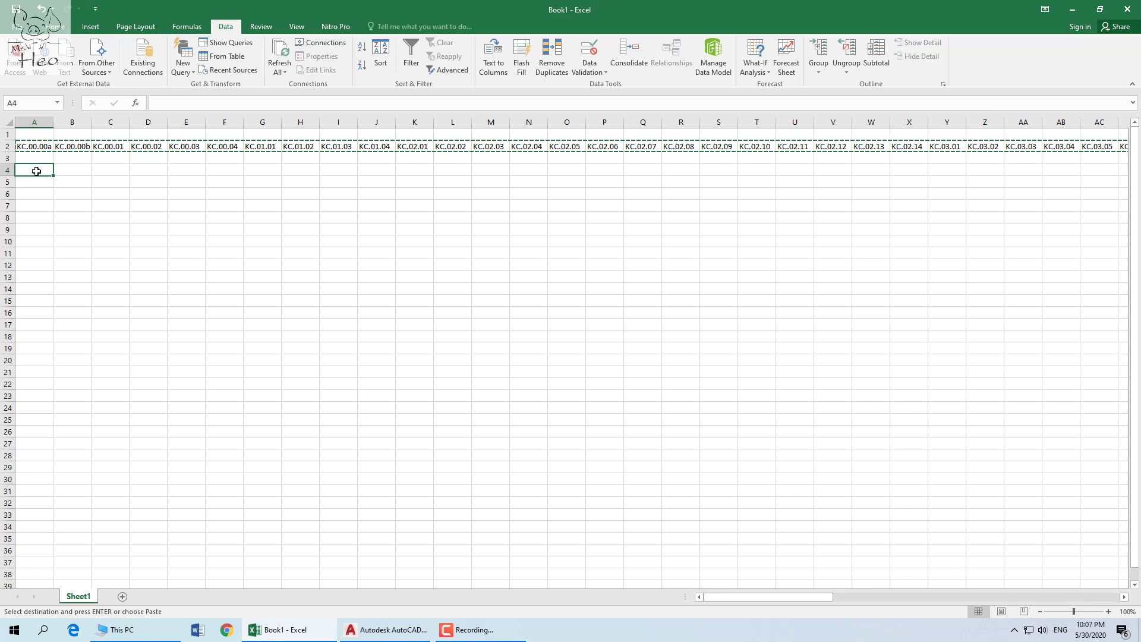
pyautogui.click(73, 172)
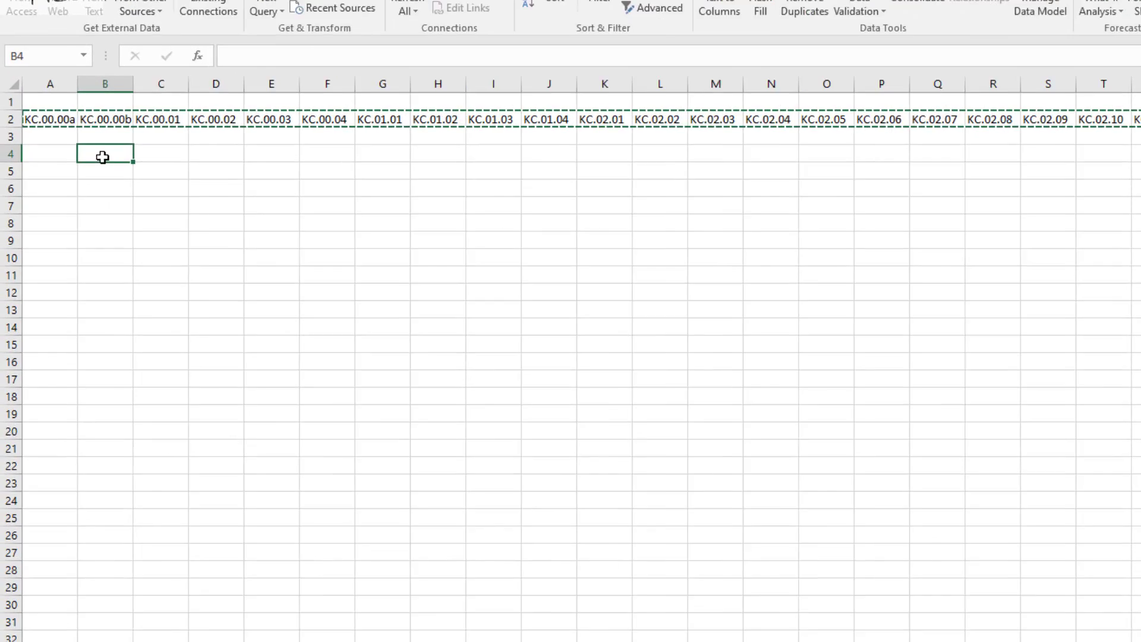
pyautogui.rightClick(77, 175)
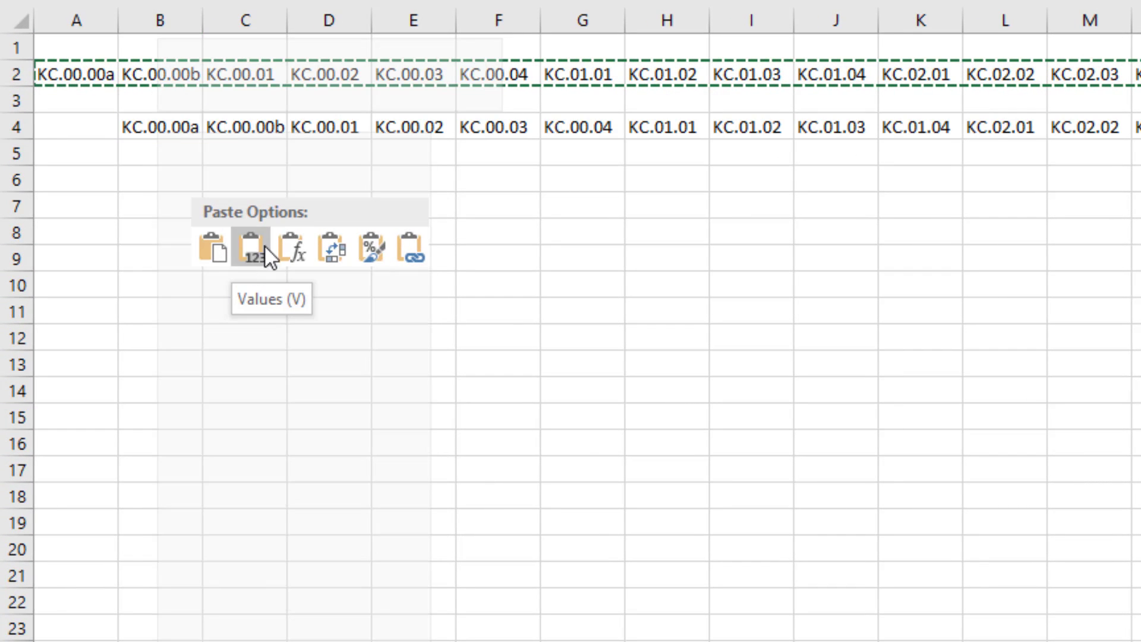
pyautogui.click(334, 251)
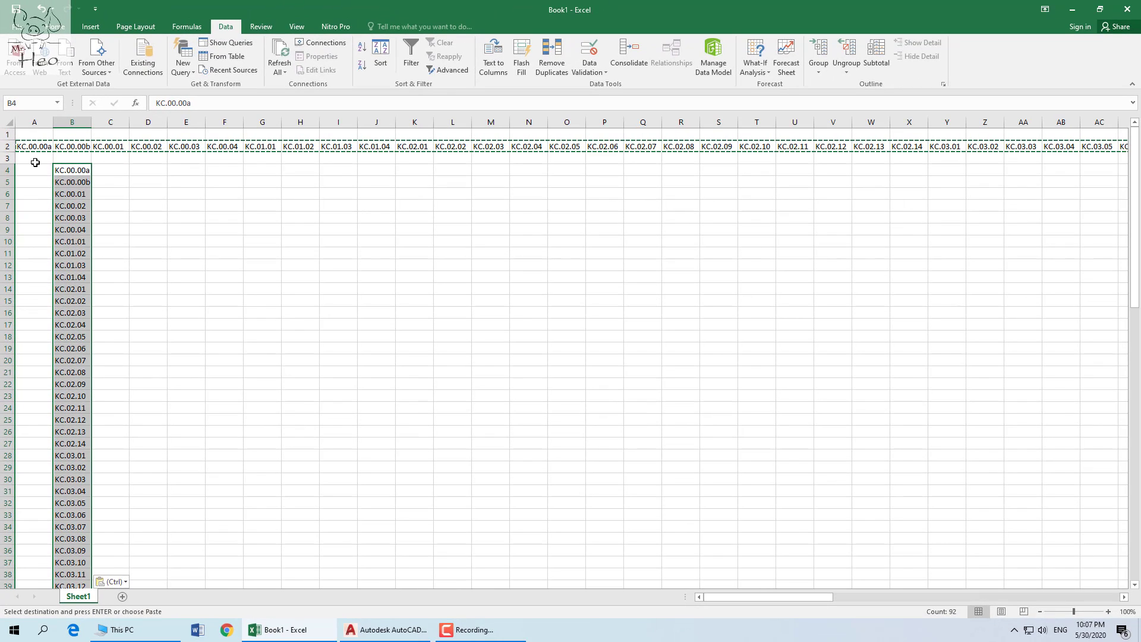
# Enter the header STT in cell A3 above the numbering column.
pyautogui.click(35, 159)
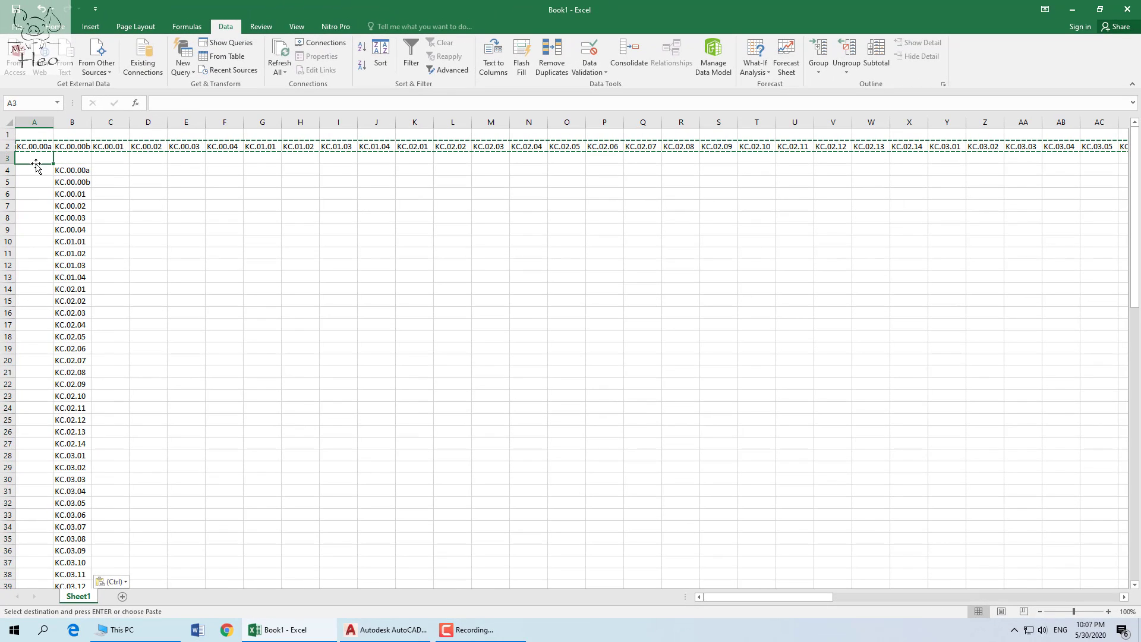
pyautogui.write('SST')
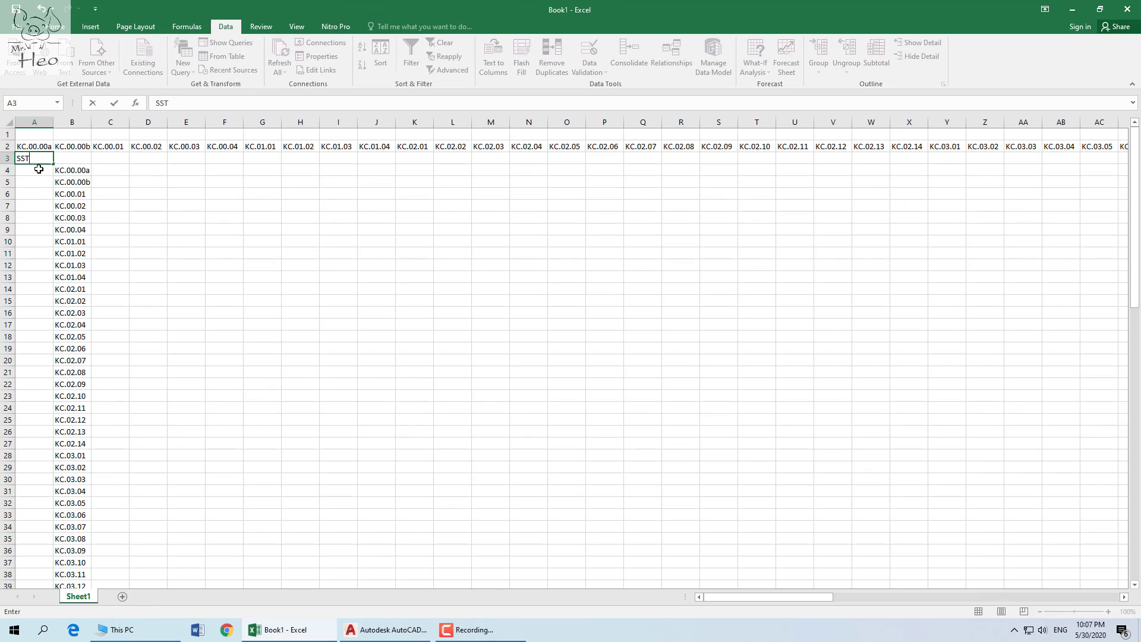
pyautogui.press('Return')
pyautogui.write('TT')
pyautogui.click(35, 171)
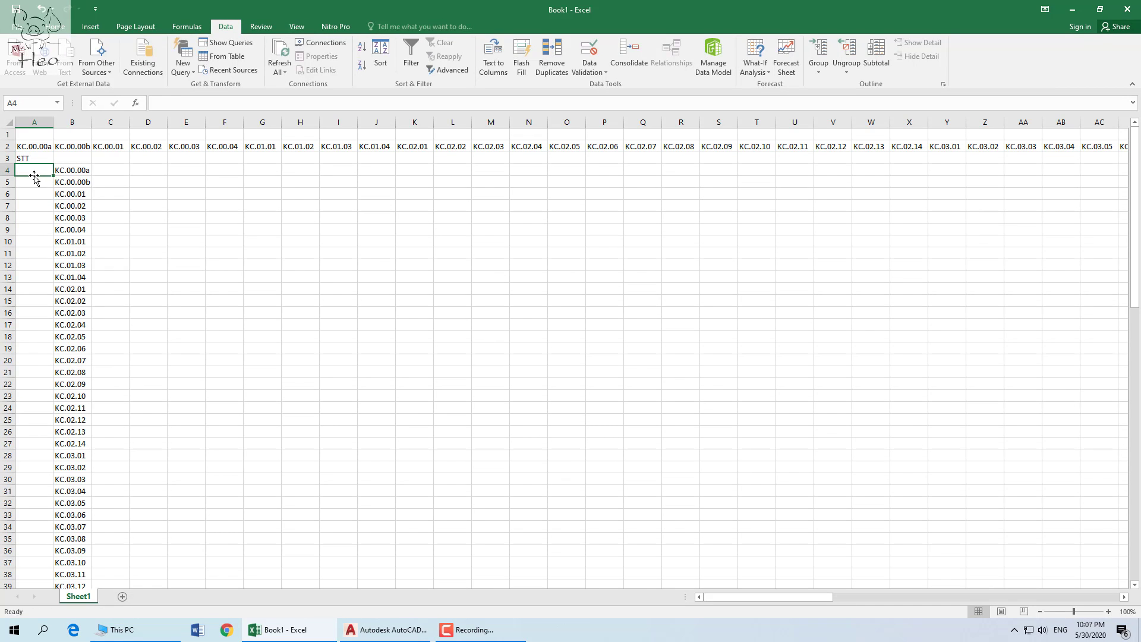
# Enter 1 in A4 and 2 in A5, and fill the number series down alongside the whole drawing number list.
pyautogui.write('1')
pyautogui.press('Return')
pyautogui.write('2')
pyautogui.press('Return')
pyautogui.moveTo(37, 171); pyautogui.dragTo(37, 182)
pyautogui.doubleClick(54, 188)
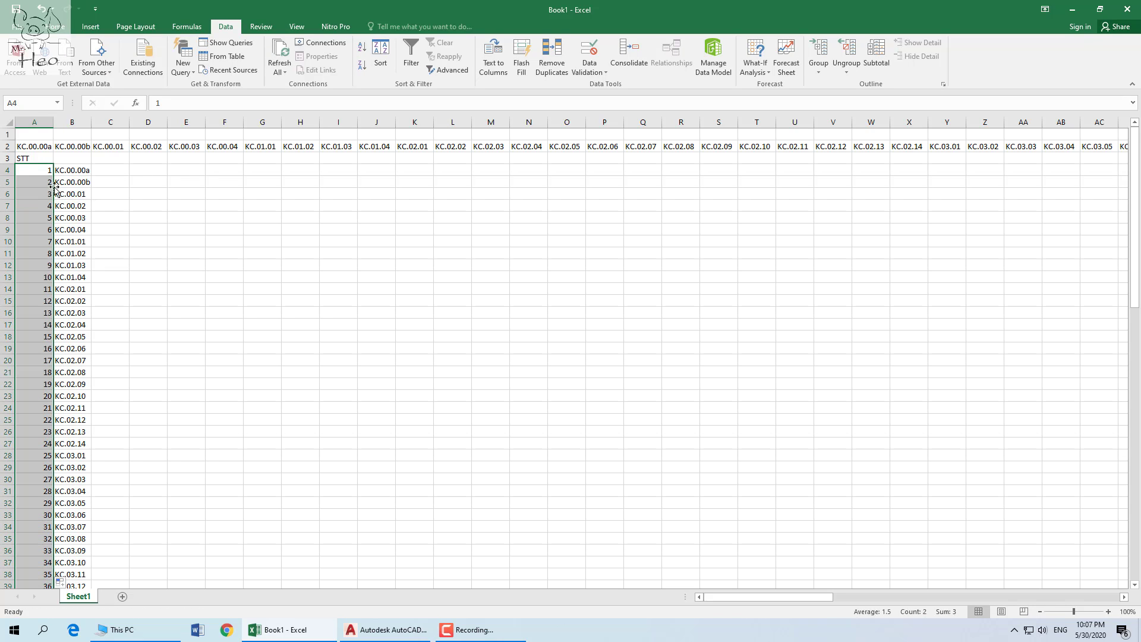
# Center the contents of columns A and B horizontally and align them to the middle vertically.
pyautogui.moveTo(34, 118); pyautogui.dragTo(68, 121)
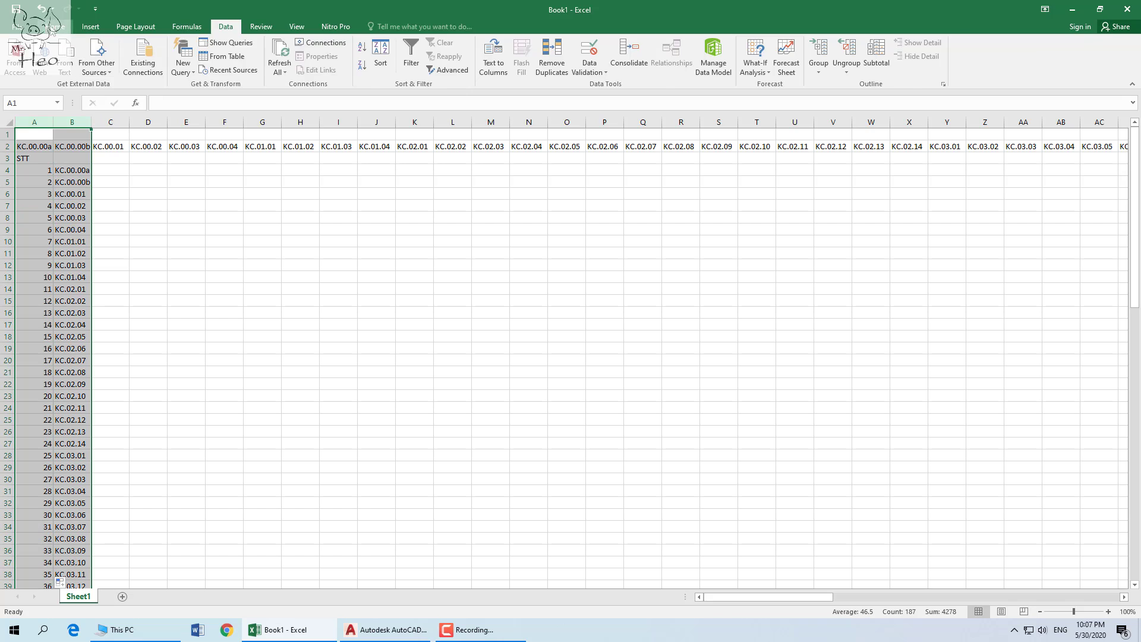
pyautogui.click(53, 26)
pyautogui.click(238, 47)
pyautogui.click(238, 66)
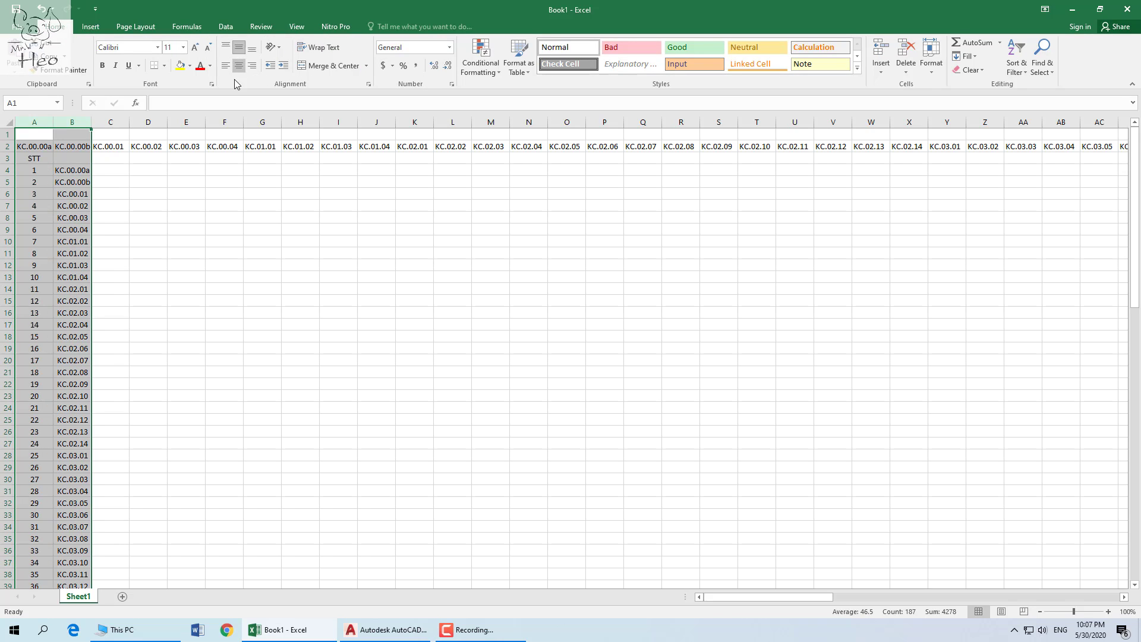
pyautogui.click(224, 260)
# Clear the contents of row 2 and widen column B.
pyautogui.click(8, 146)
pyautogui.press('Delete')
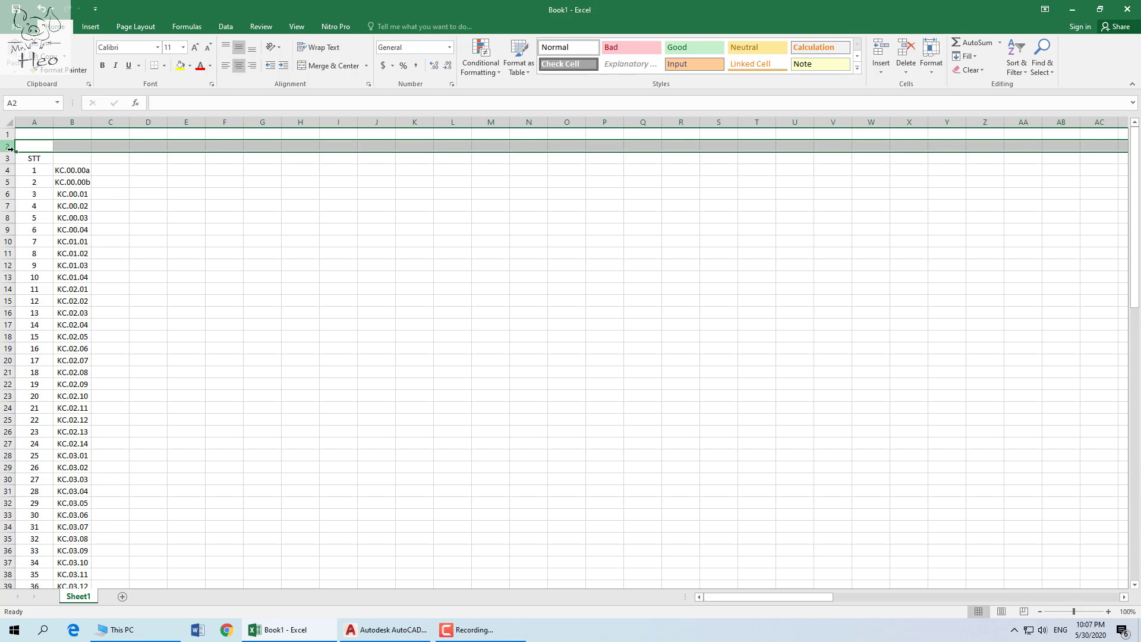
pyautogui.moveTo(92, 122); pyautogui.dragTo(122, 122)
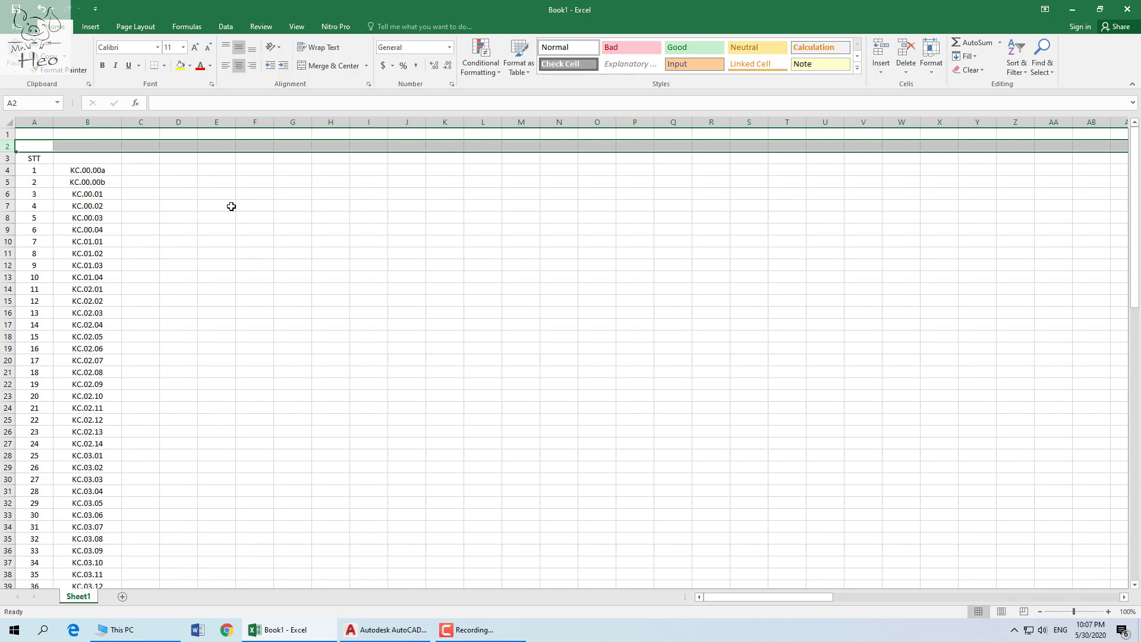
pyautogui.click(238, 208)
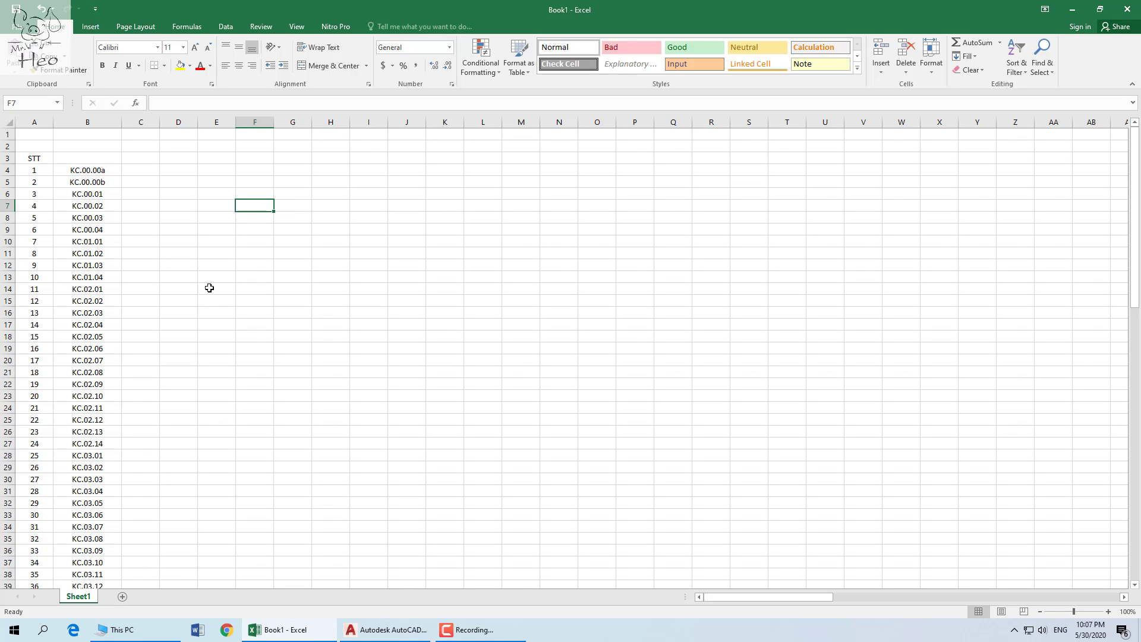
# Review the numbered drawing list in columns A and B down to its last row.
pyautogui.click(102, 184)
pyautogui.scroll(-6, 98, 196)
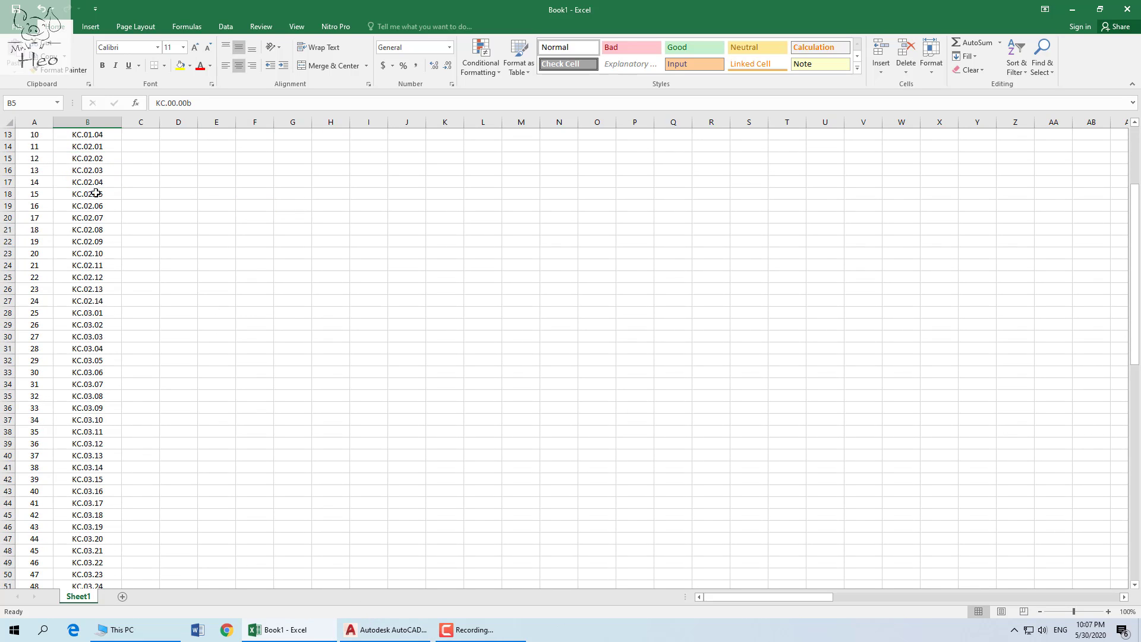
pyautogui.scroll(-16, 92, 212)
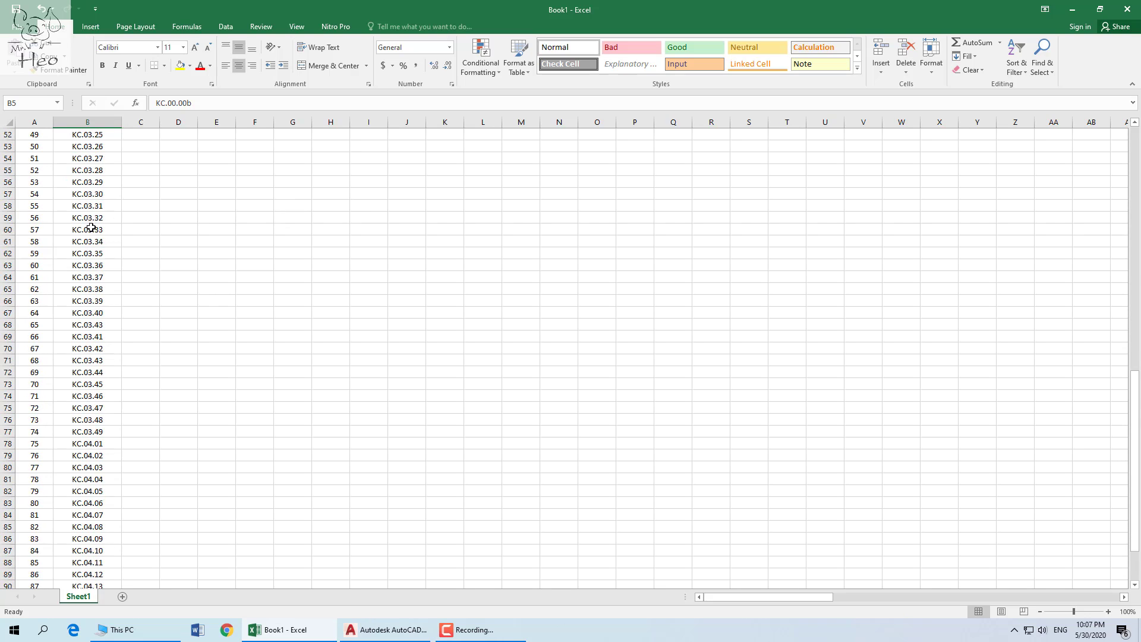
pyautogui.scroll(-1, 92, 268)
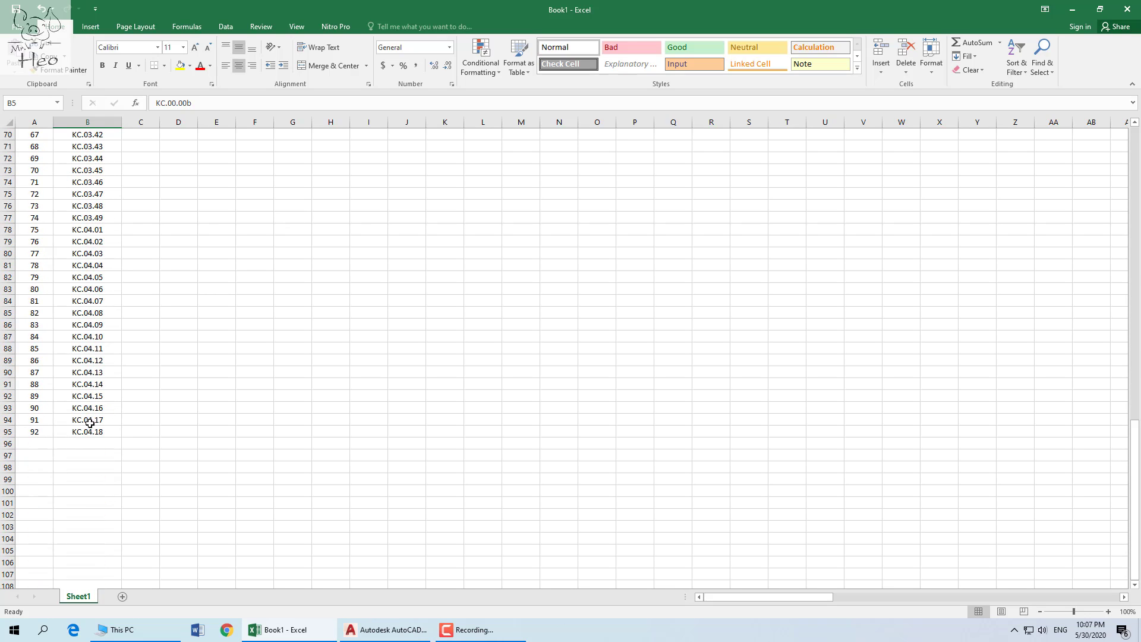
pyautogui.click(292, 635)
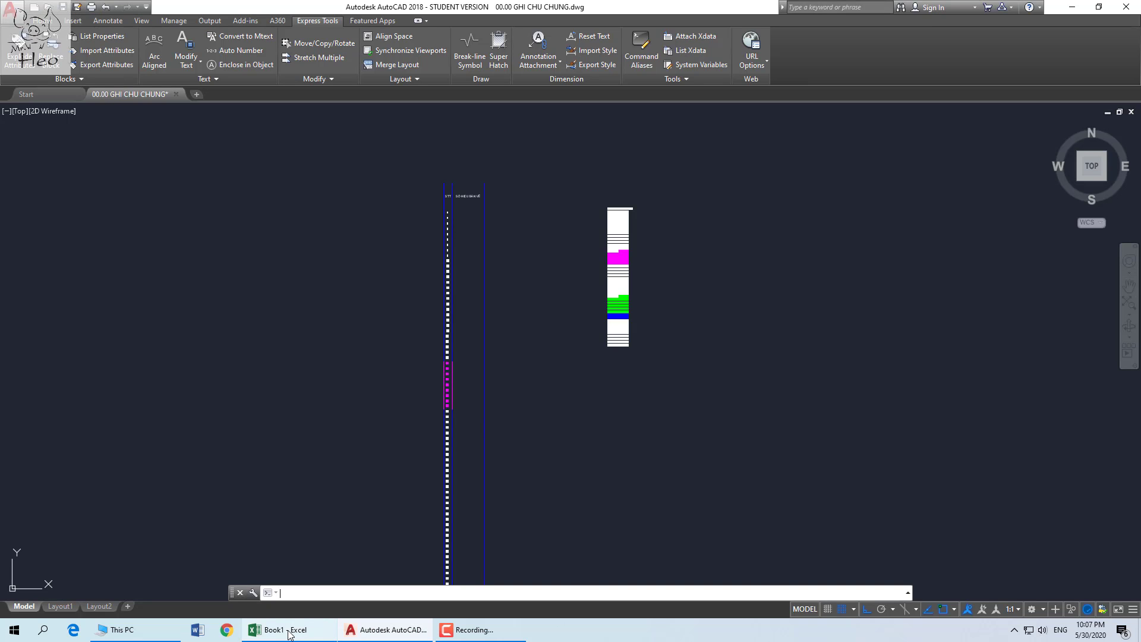
pyautogui.click(387, 636)
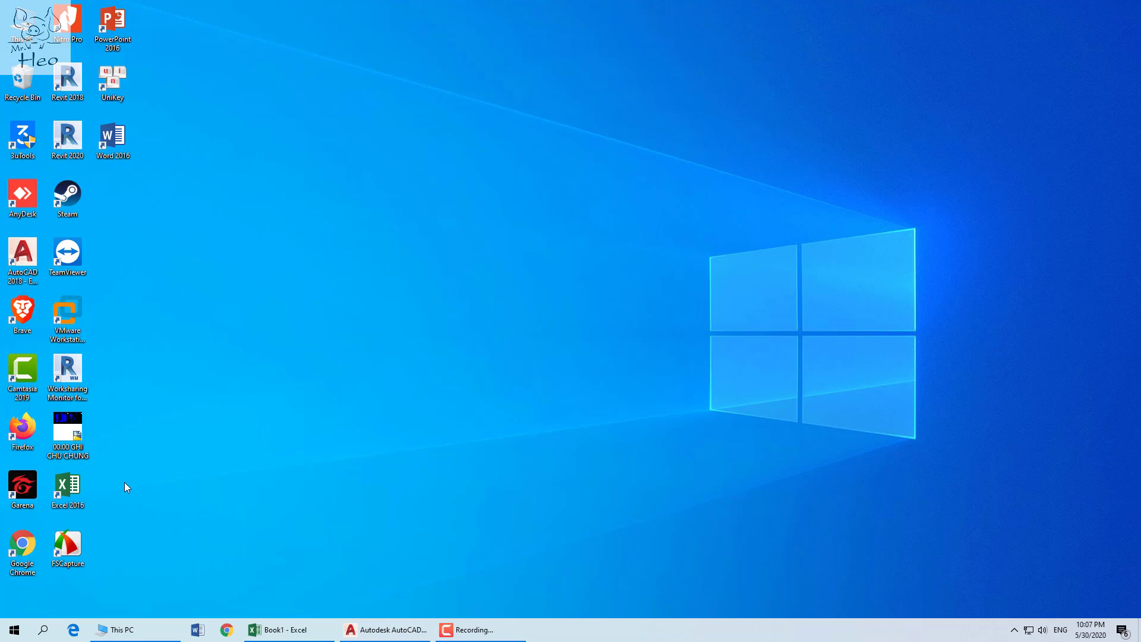
pyautogui.rightClick(334, 257)
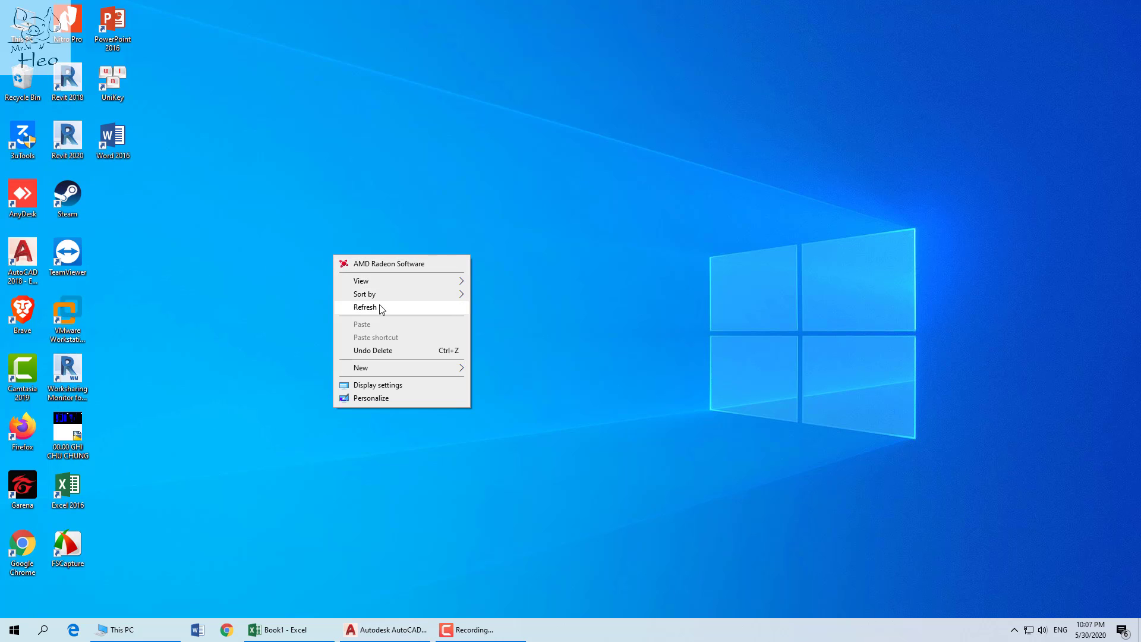
pyautogui.click(380, 307)
pyautogui.click(330, 629)
pyautogui.click(416, 277)
pyautogui.click(454, 291)
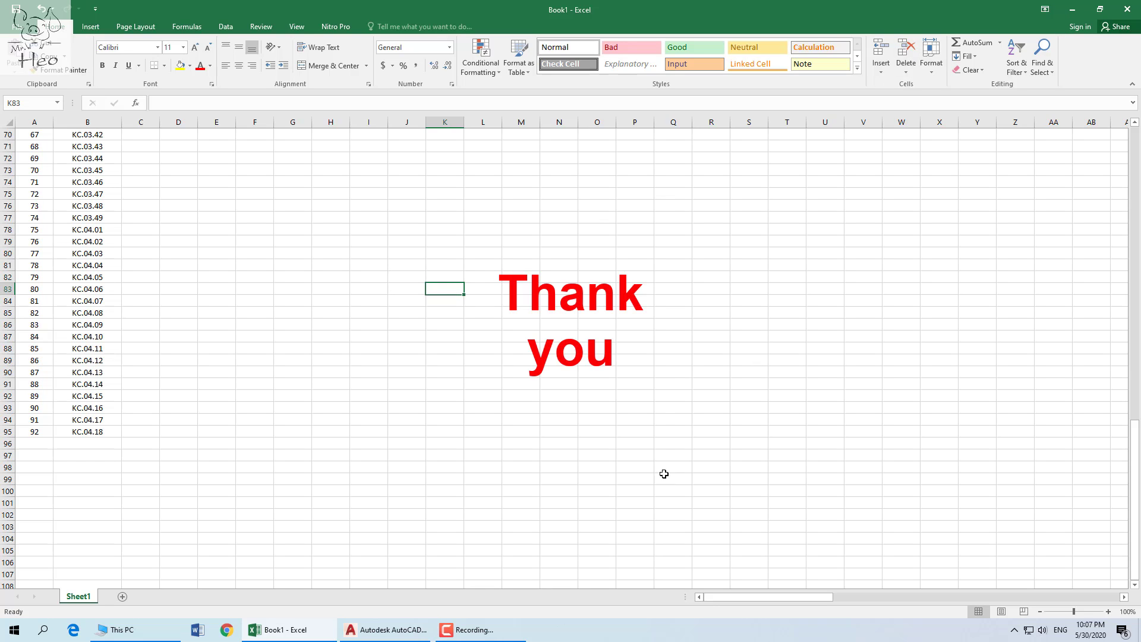
pyautogui.click(309, 632)
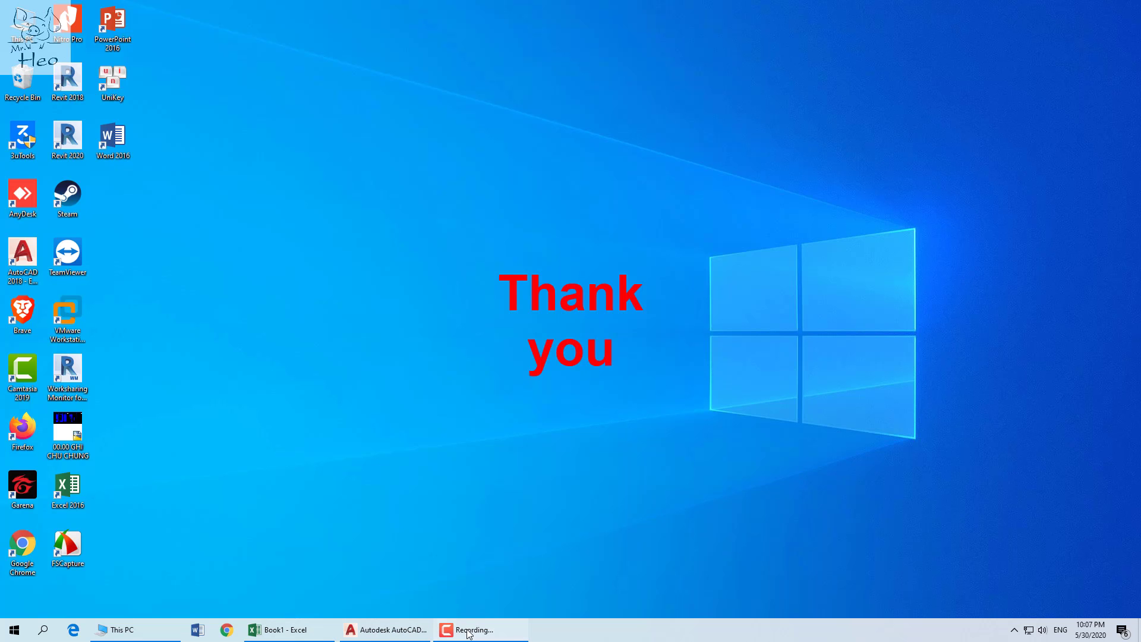
pyautogui.click(468, 631)
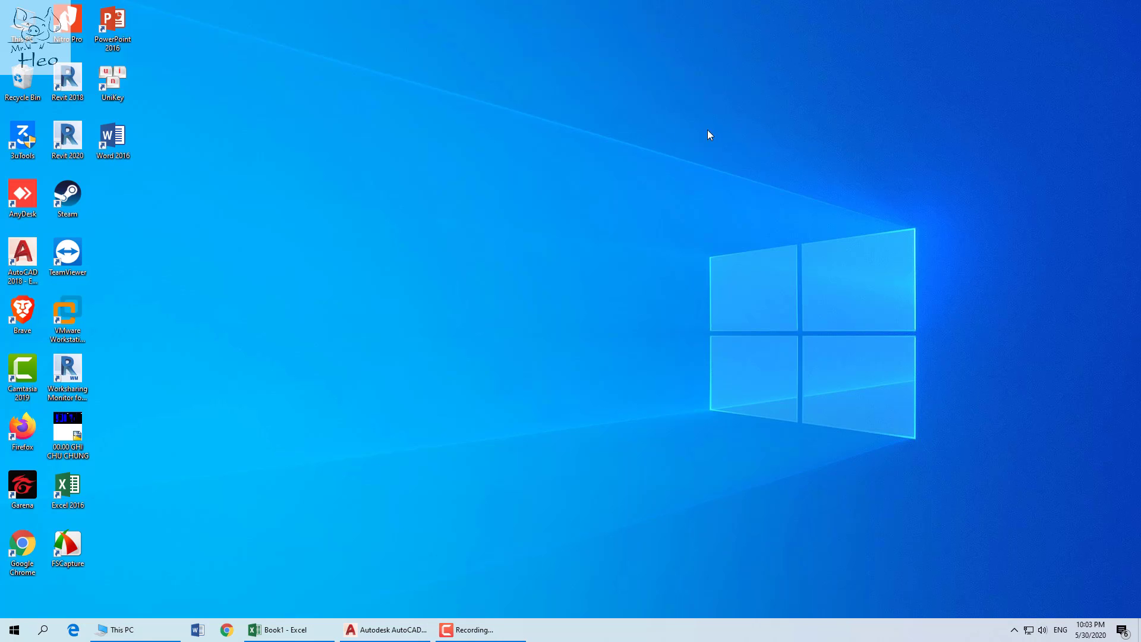
pyautogui.rightClick(642, 148)
pyautogui.click(663, 197)
# Switch to the AutoCAD drawing 00.00 GHI CHU CHUNG.dwg showing the drawing number table.
pyautogui.click(297, 630)
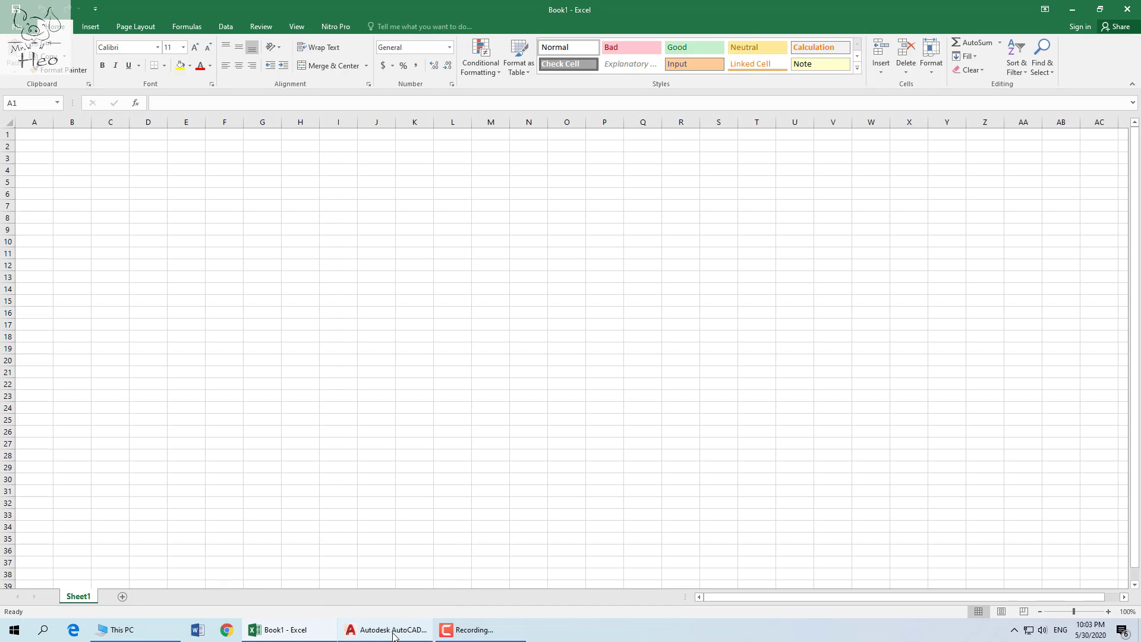
pyautogui.click(387, 630)
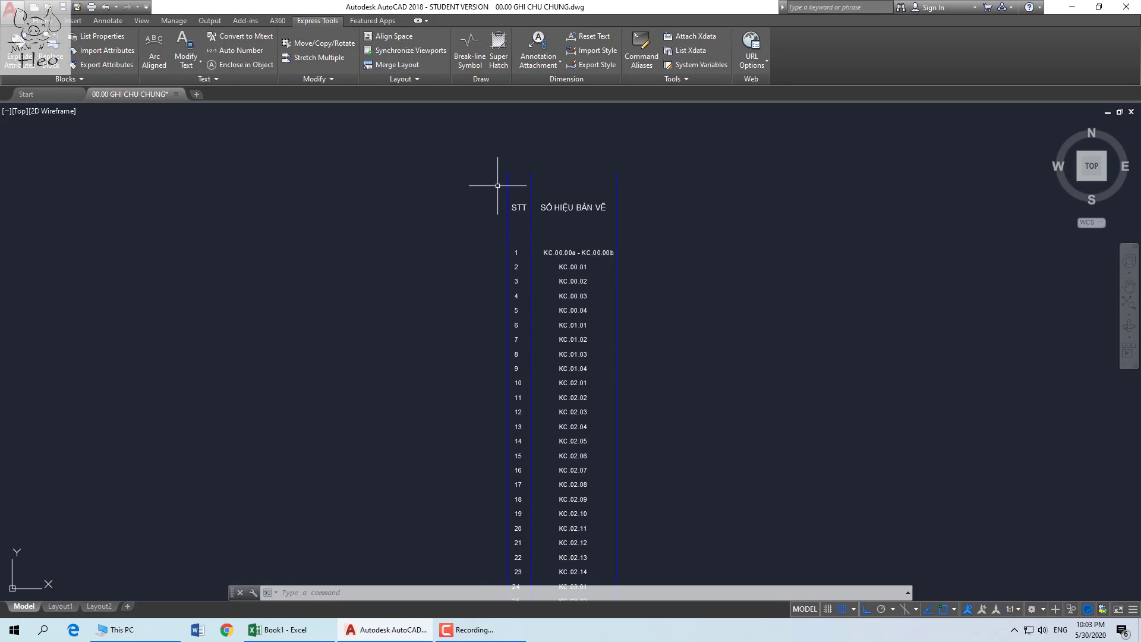
pyautogui.scroll(5, 596, 282)
pyautogui.click(517, 238)
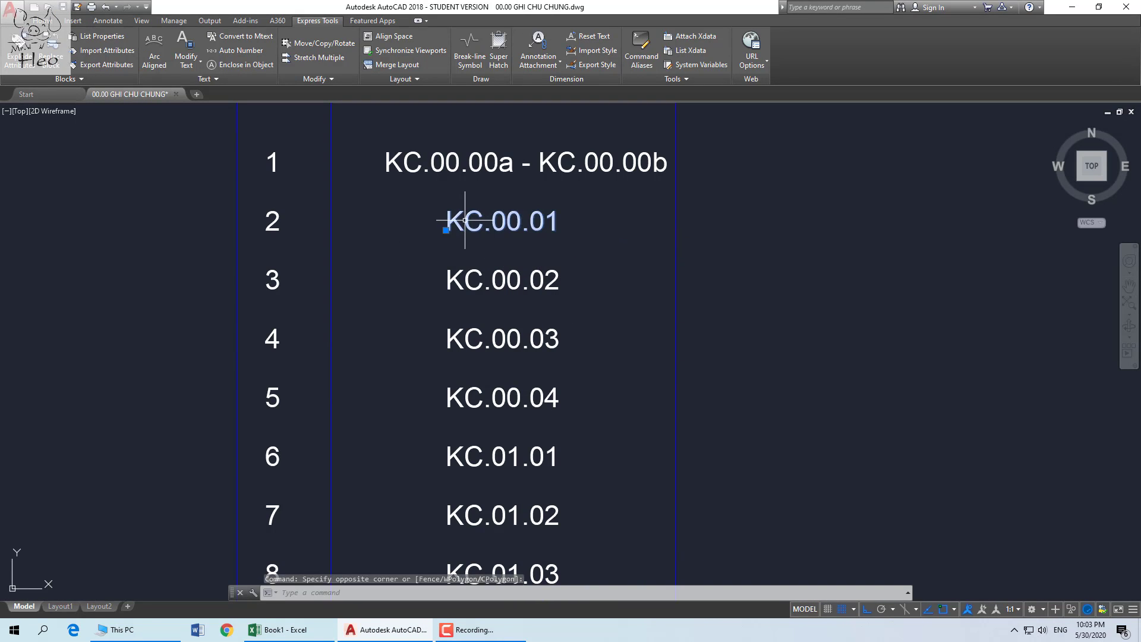
pyautogui.click(483, 280)
pyautogui.click(501, 339)
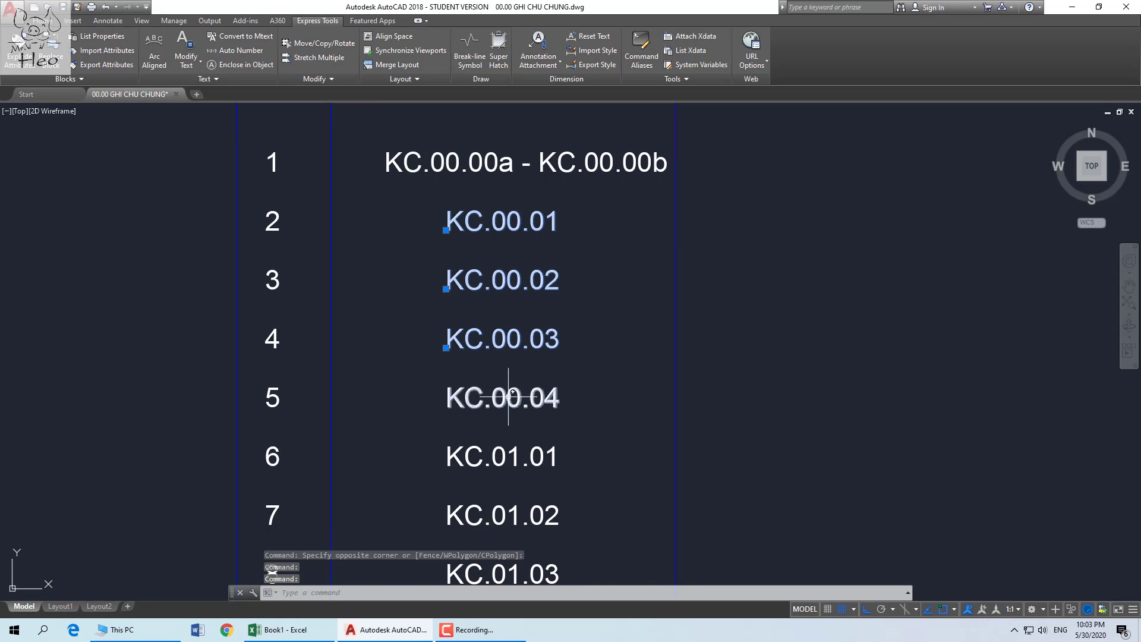
pyautogui.click(513, 392)
pyautogui.scroll(-8, 513, 392)
pyautogui.press('Escape')
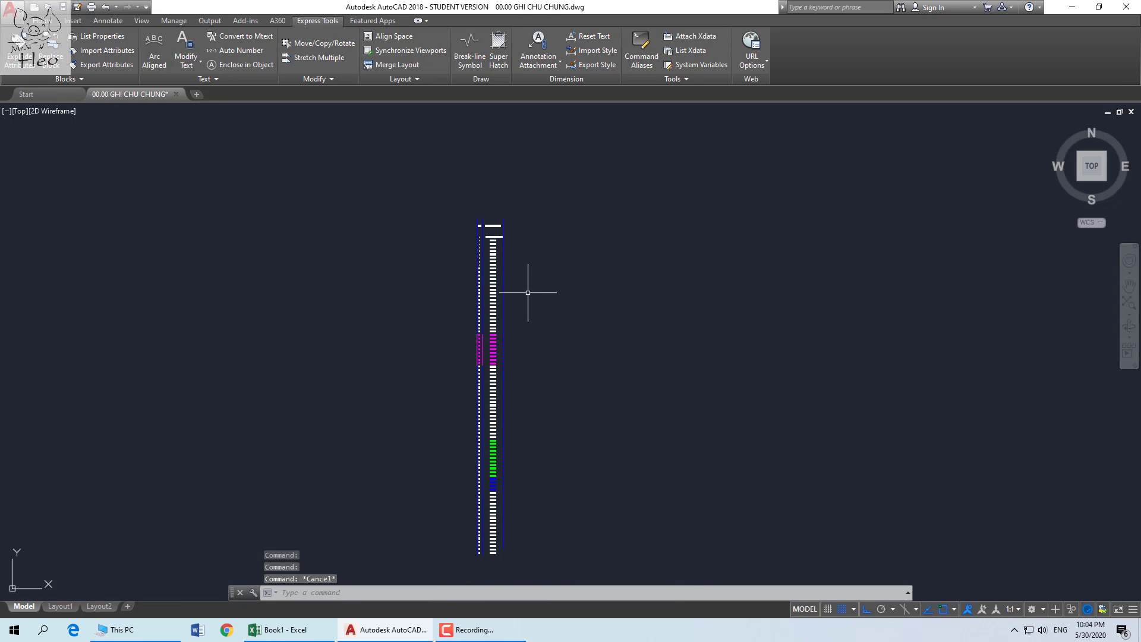
# Select all the drawing number texts in the SỐ HIỆU BẢN VẼ column from the first row to the last.
pyautogui.scroll(2, 550, 368)
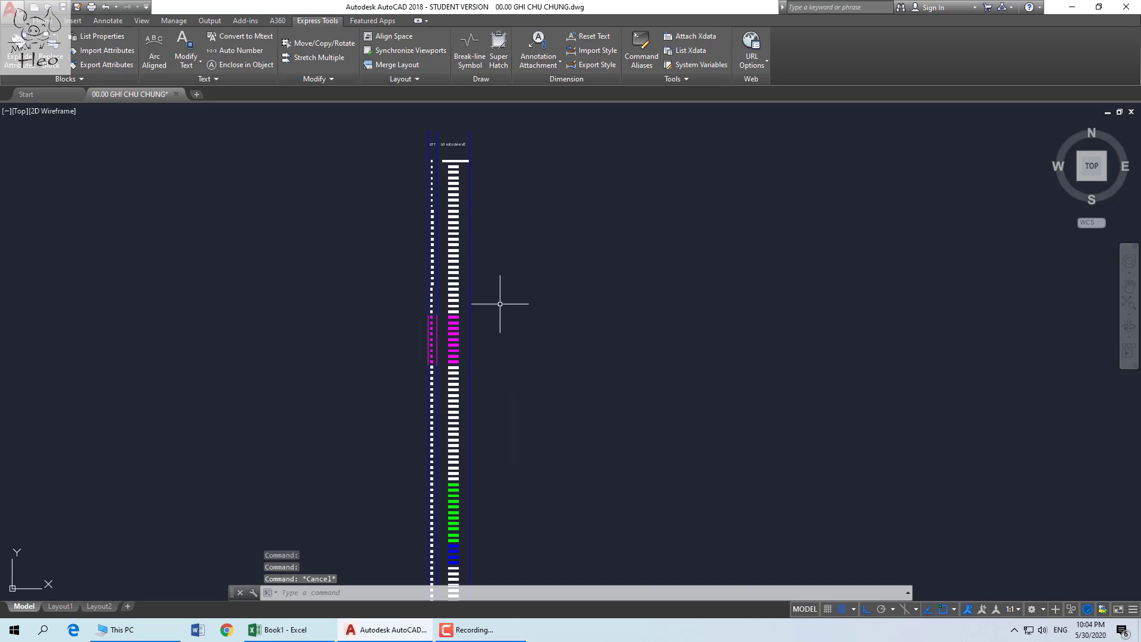
pyautogui.scroll(-2, 476, 262)
pyautogui.scroll(2, 464, 231)
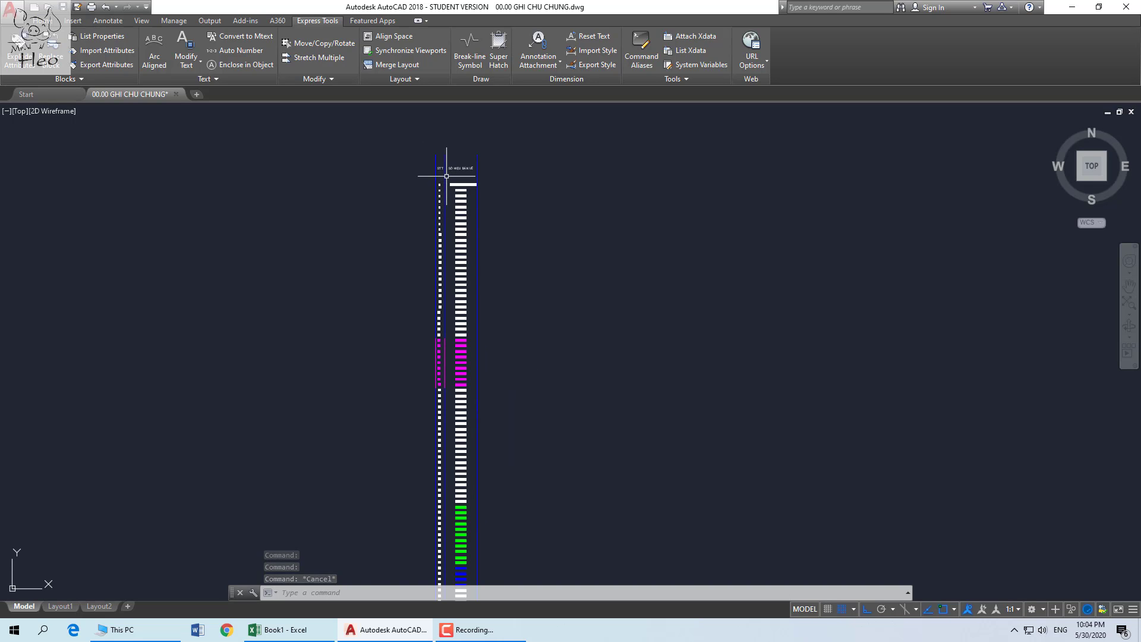
pyautogui.click(446, 176)
pyautogui.scroll(-2, 511, 387)
pyautogui.scroll(2, 482, 377)
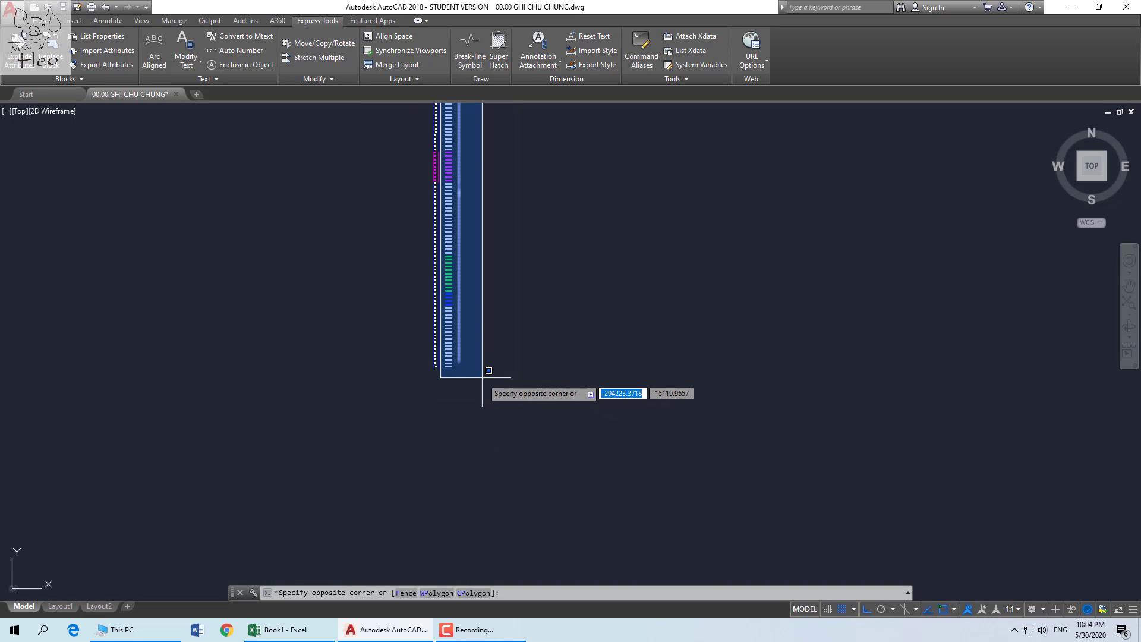
pyautogui.click(482, 377)
pyautogui.scroll(-4, 517, 291)
pyautogui.scroll(4, 493, 250)
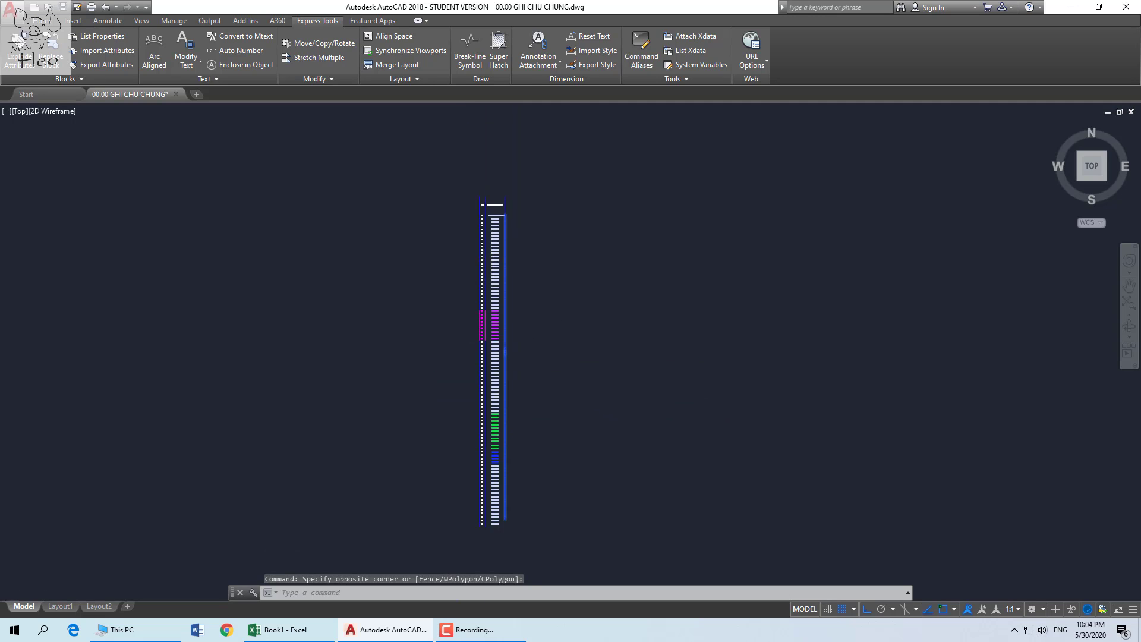
pyautogui.scroll(4, 495, 252)
pyautogui.scroll(-2, 496, 247)
pyautogui.click(42, 20)
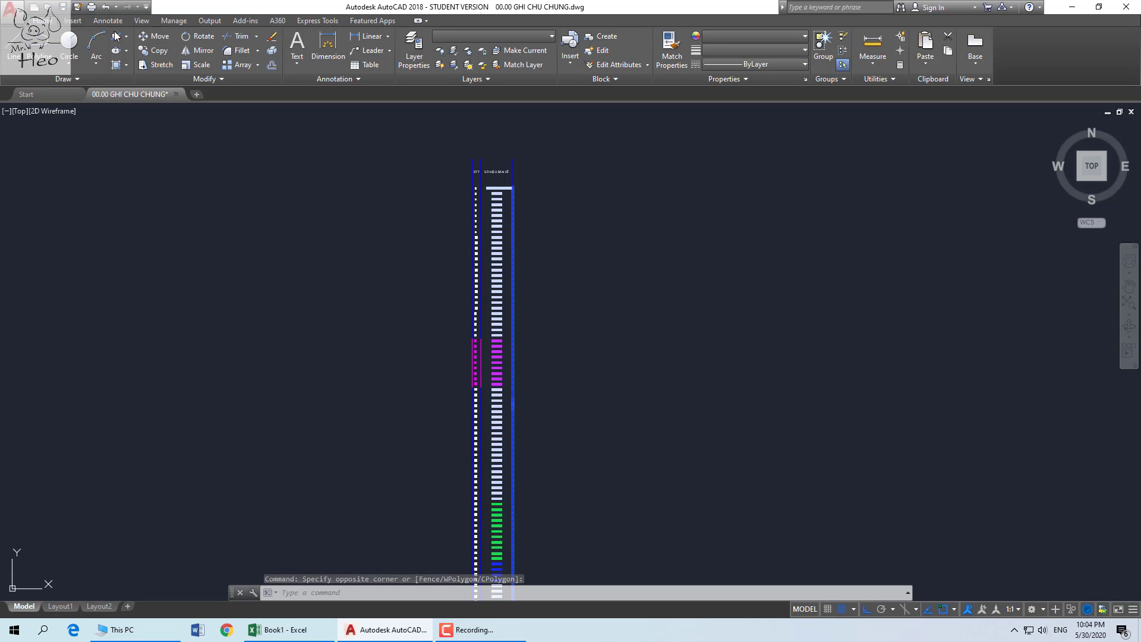
pyautogui.click(73, 21)
pyautogui.click(108, 20)
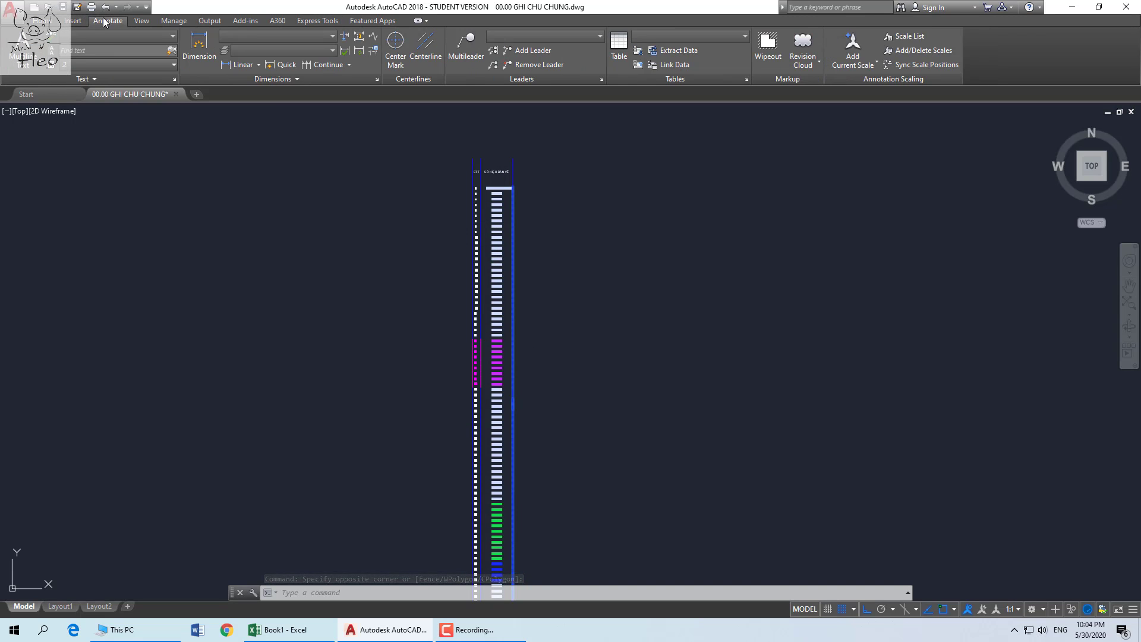
pyautogui.click(141, 21)
pyautogui.click(174, 22)
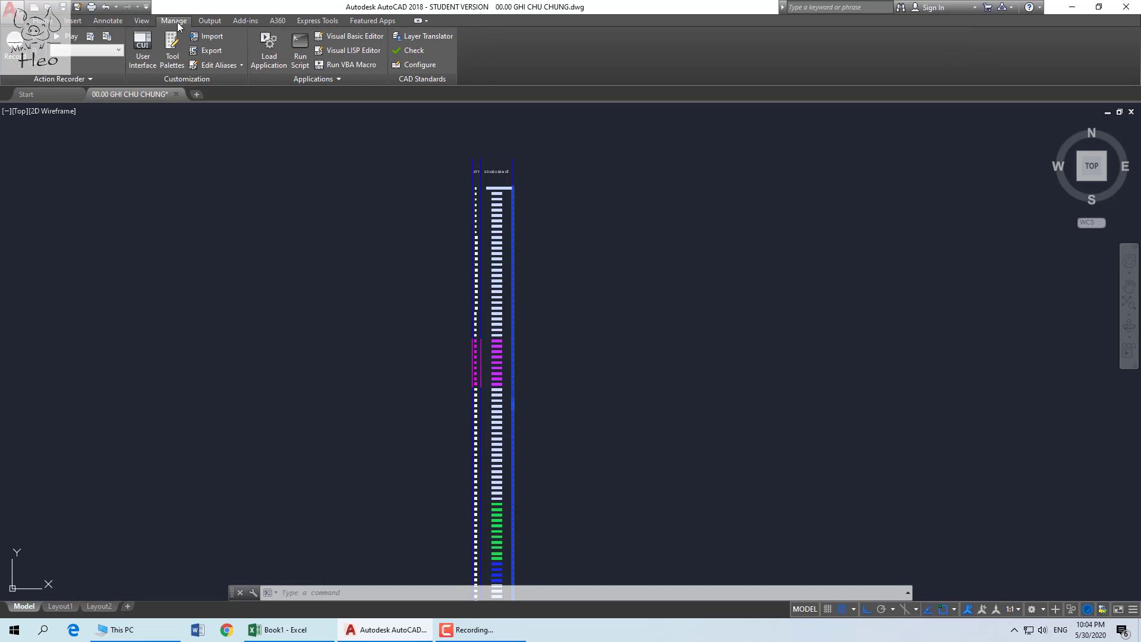
pyautogui.click(210, 22)
pyautogui.click(245, 22)
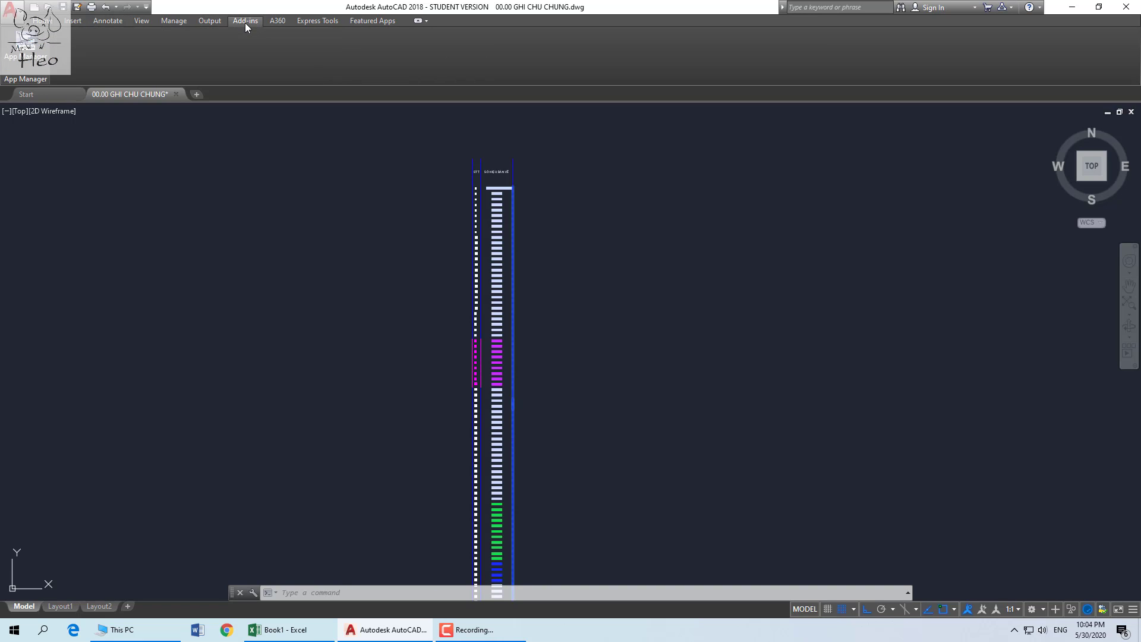
pyautogui.click(276, 22)
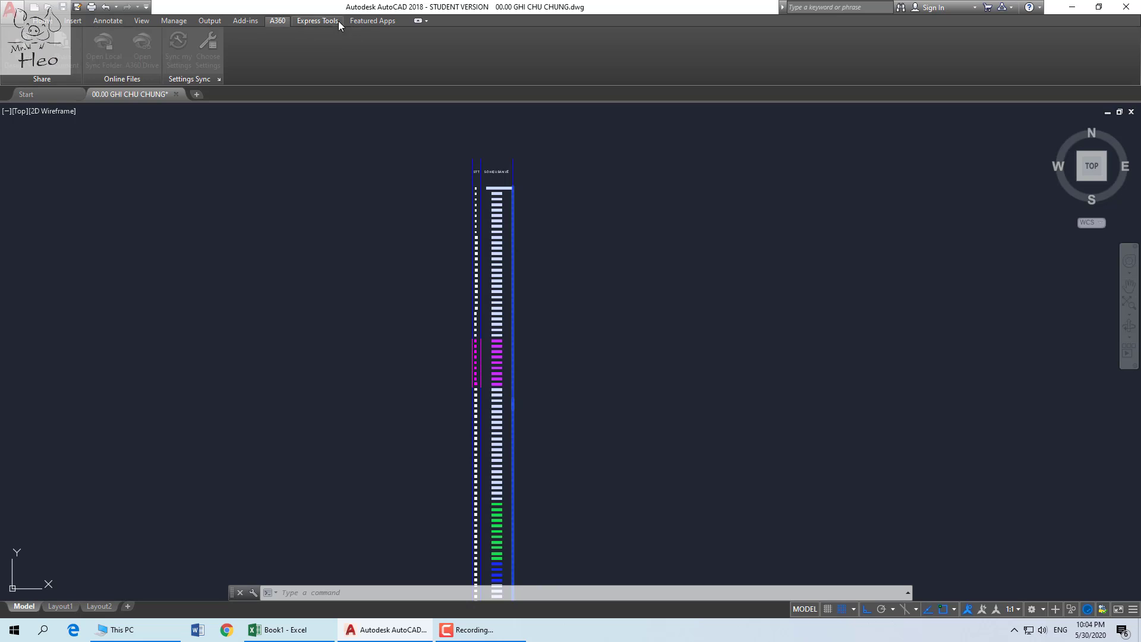
# Convert the selected drawing number texts to a single MText object and move it out of the table to the empty area beside it.
pyautogui.click(313, 22)
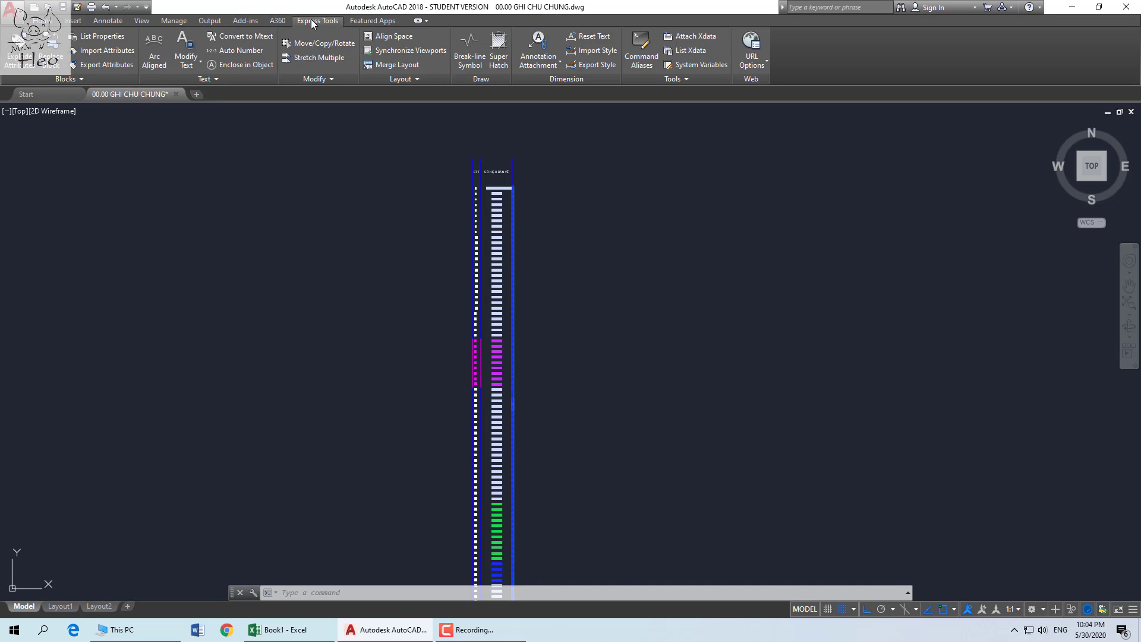
pyautogui.click(242, 36)
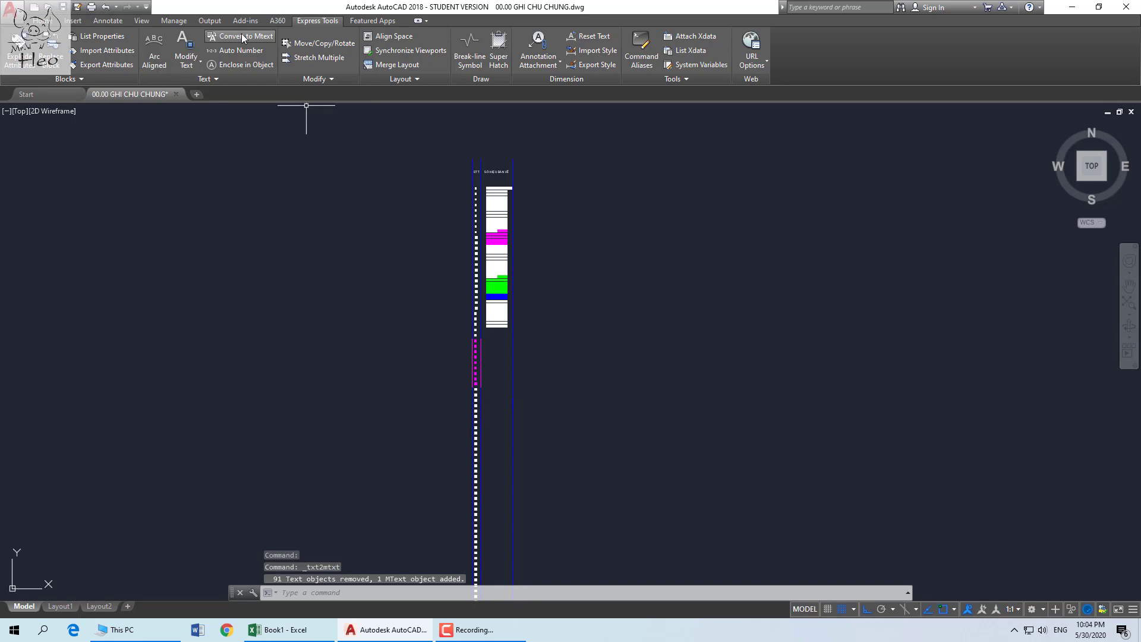
pyautogui.click(503, 211)
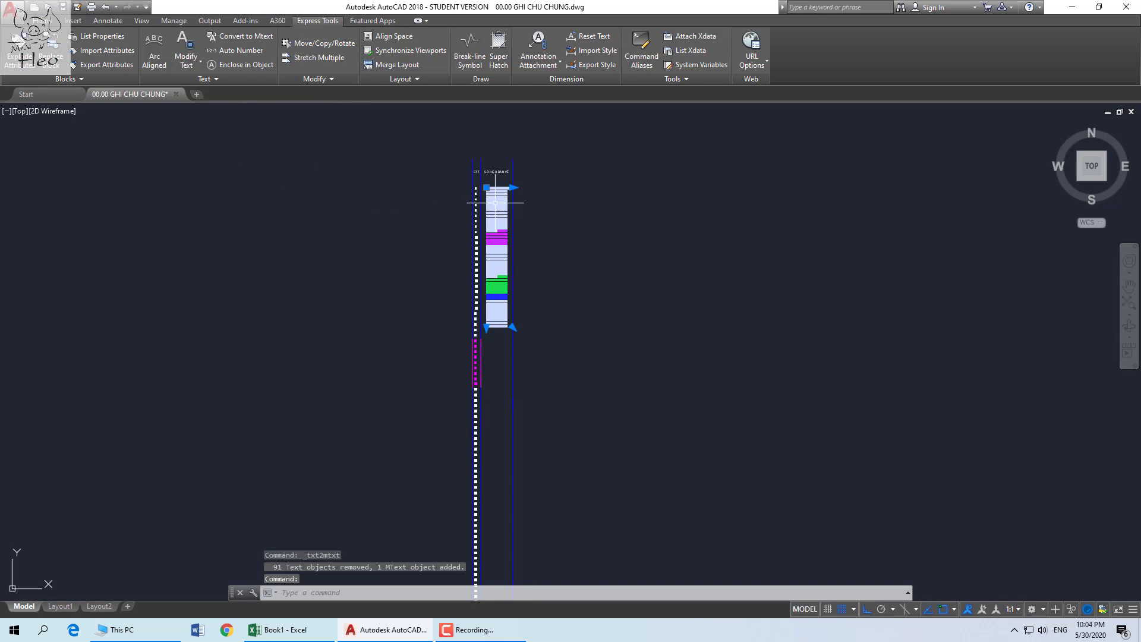
pyautogui.moveTo(500, 207); pyautogui.dragTo(653, 199)
pyautogui.scroll(6, 668, 202)
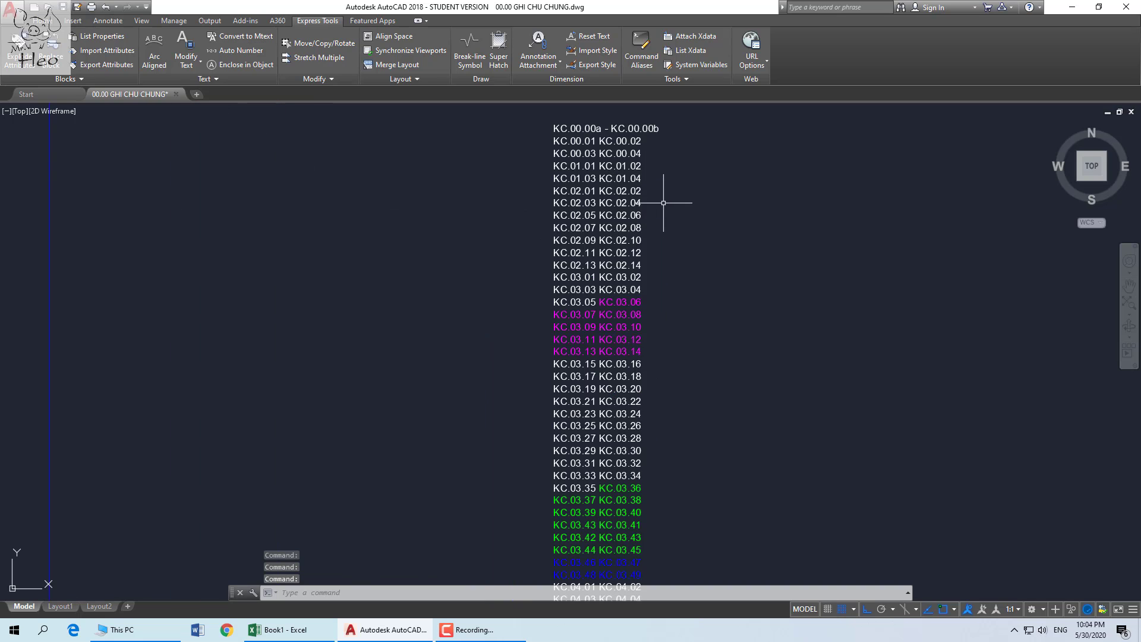
pyautogui.scroll(-4, 614, 190)
# Open the combined MText for editing, copy its entire text and close the text editor.
pyautogui.click(611, 179)
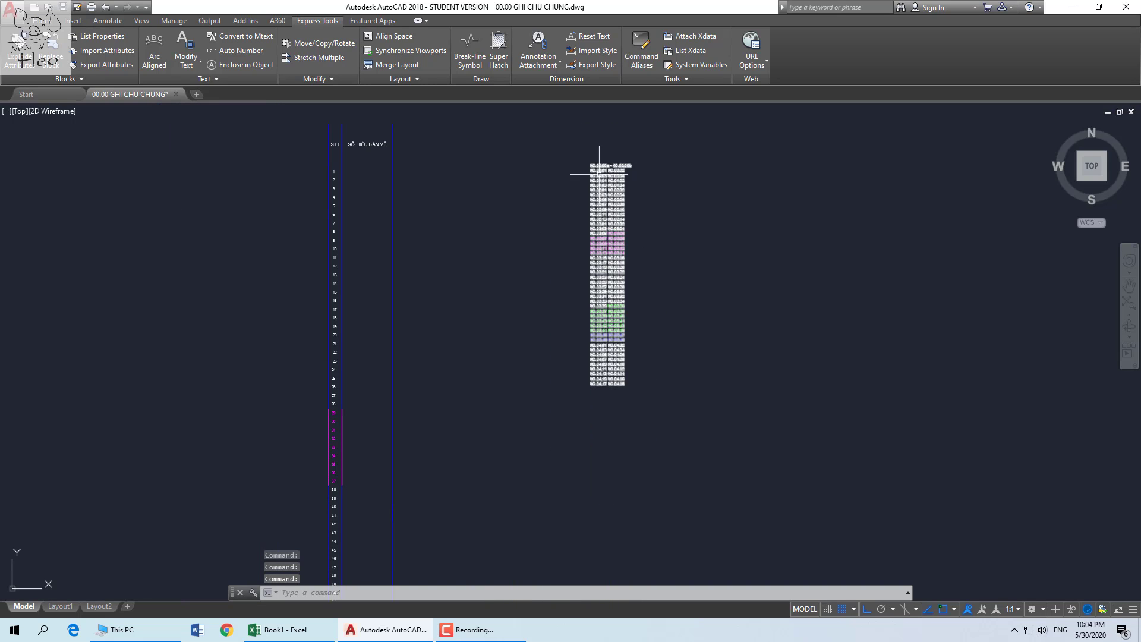
pyautogui.doubleClick(607, 206)
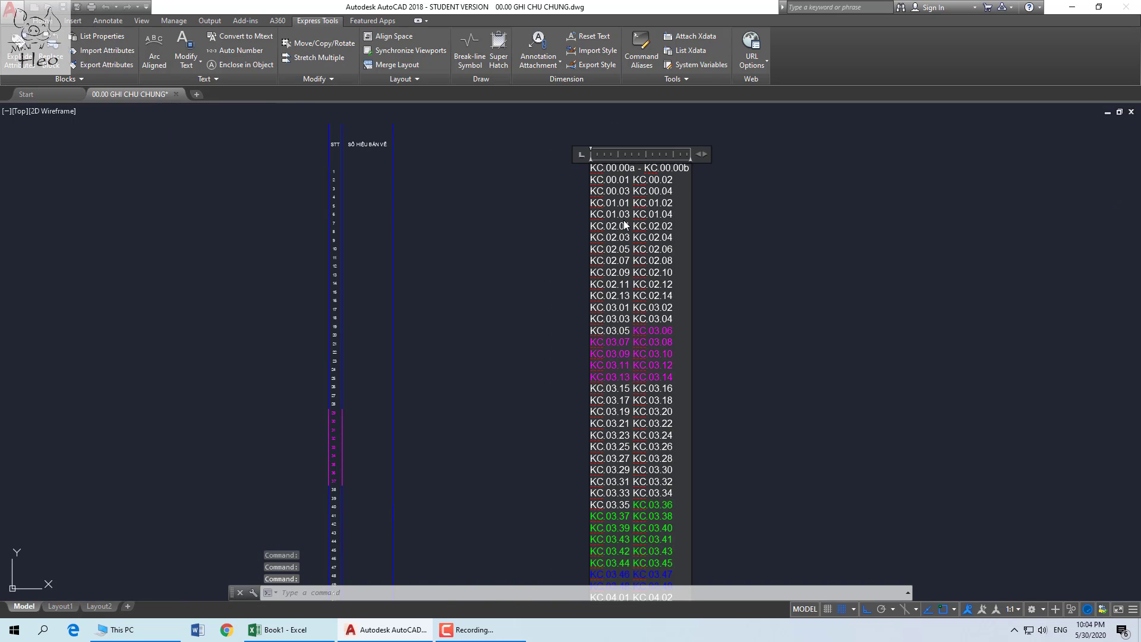
pyautogui.scroll(-2, 645, 285)
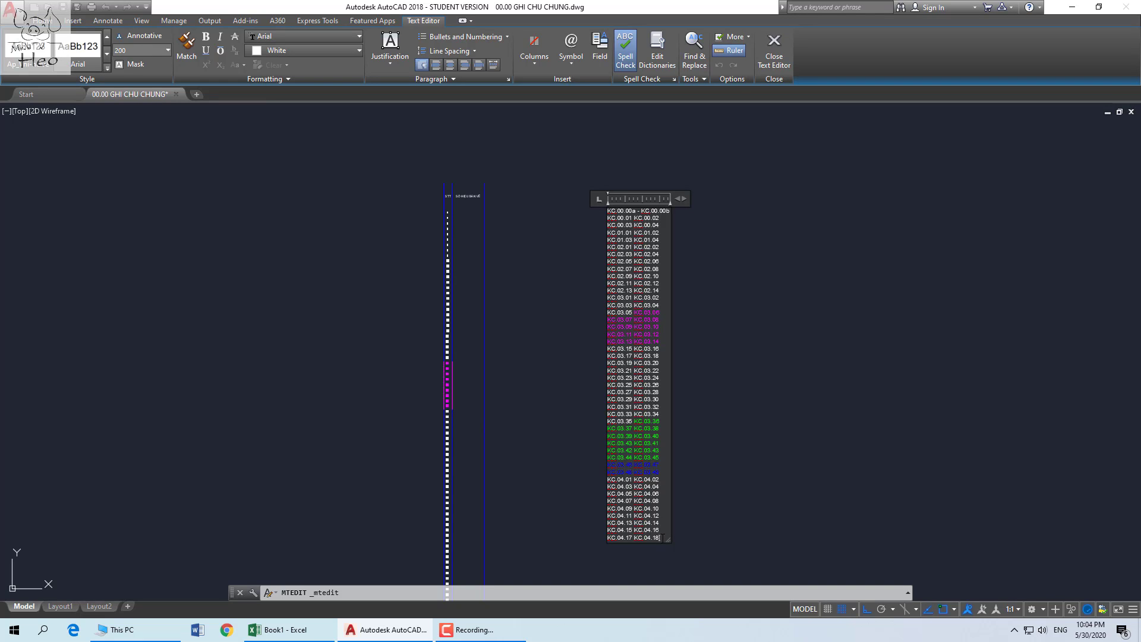
pyautogui.moveTo(659, 537); pyautogui.dragTo(600, 206)
pyautogui.rightClick(619, 225)
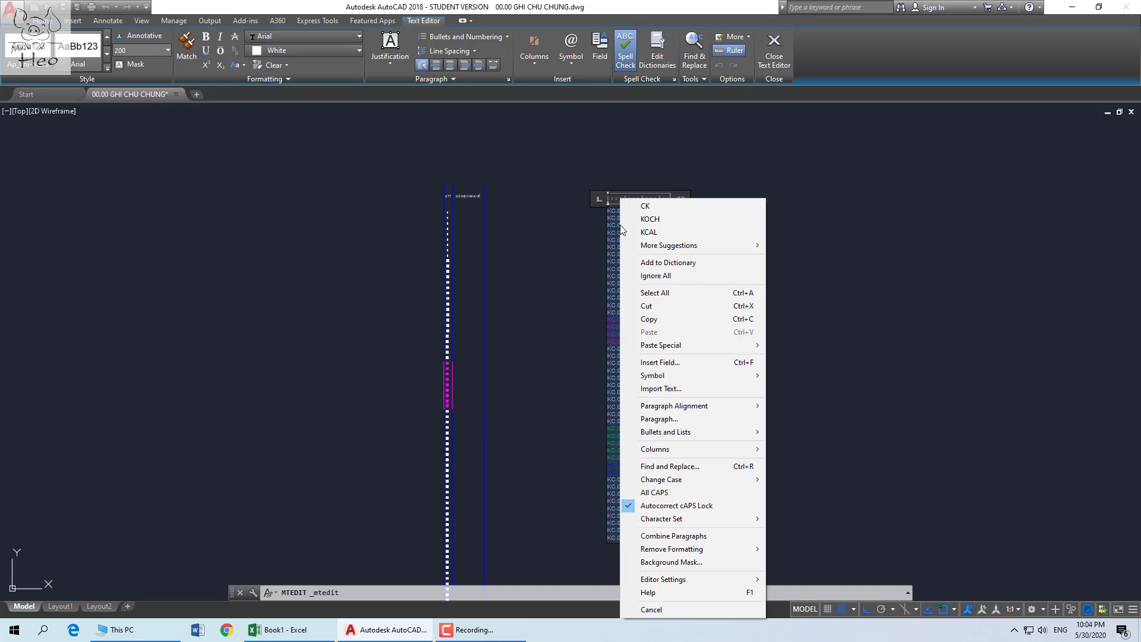
pyautogui.click(666, 327)
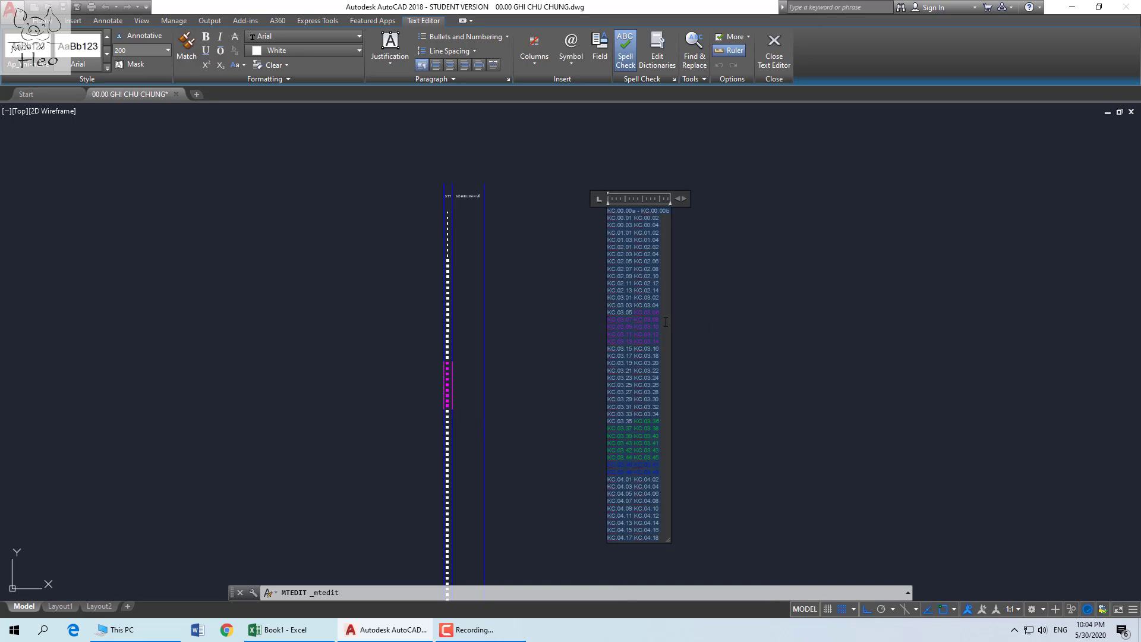
pyautogui.click(560, 321)
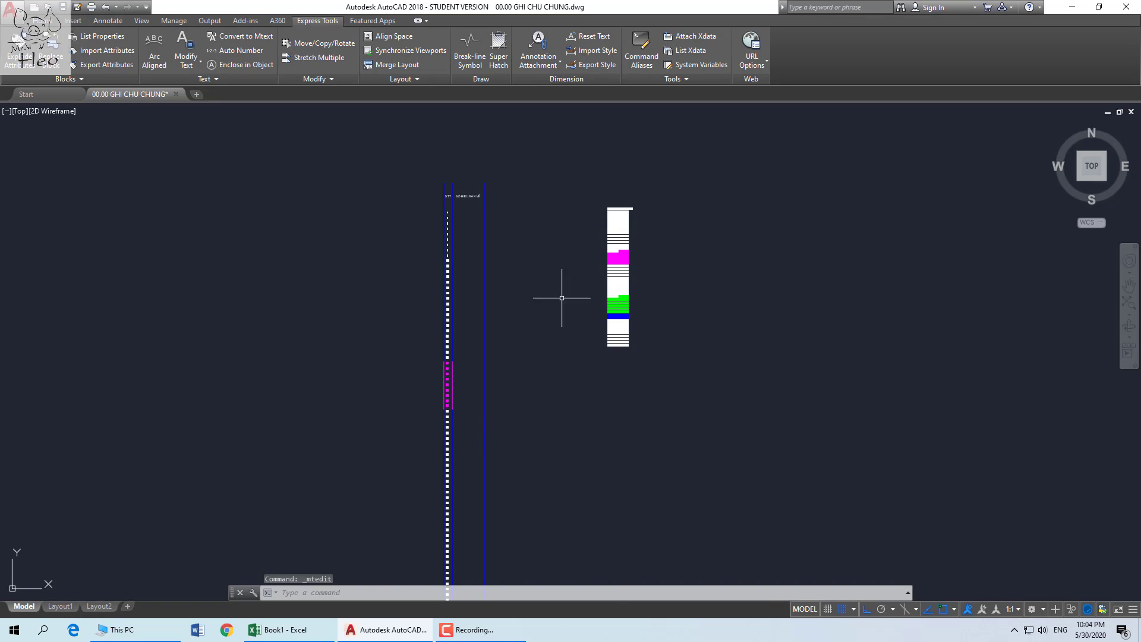
# Switch to the Excel workbook Book1 and paste the copied drawing number text into cell A2.
pyautogui.click(306, 634)
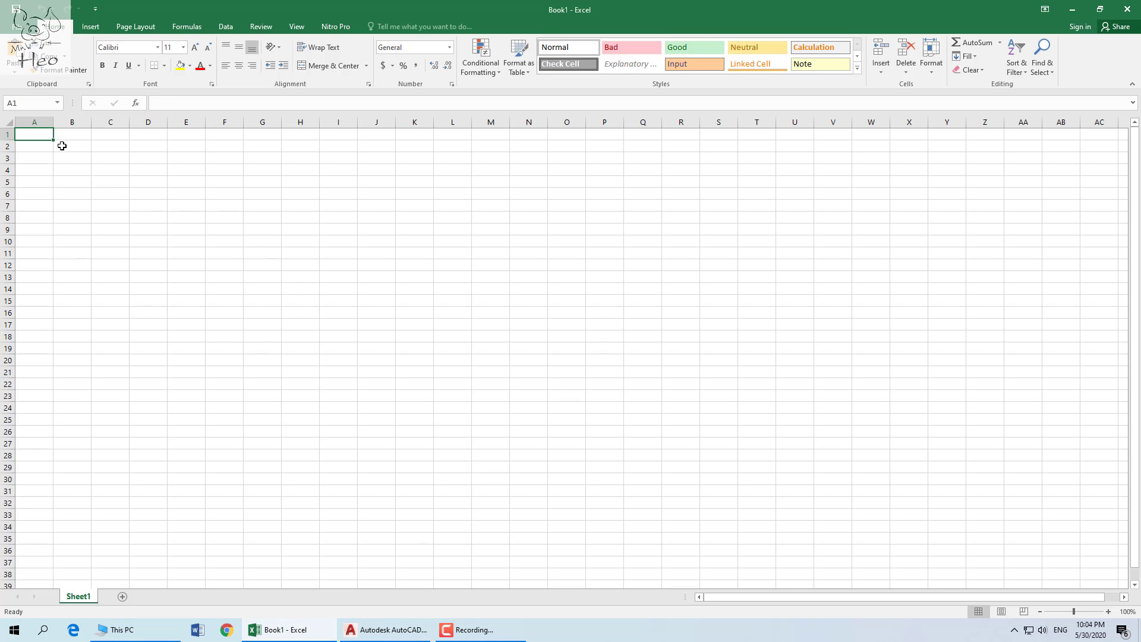
pyautogui.click(41, 146)
pyautogui.hotkey('ctrl', 'v')
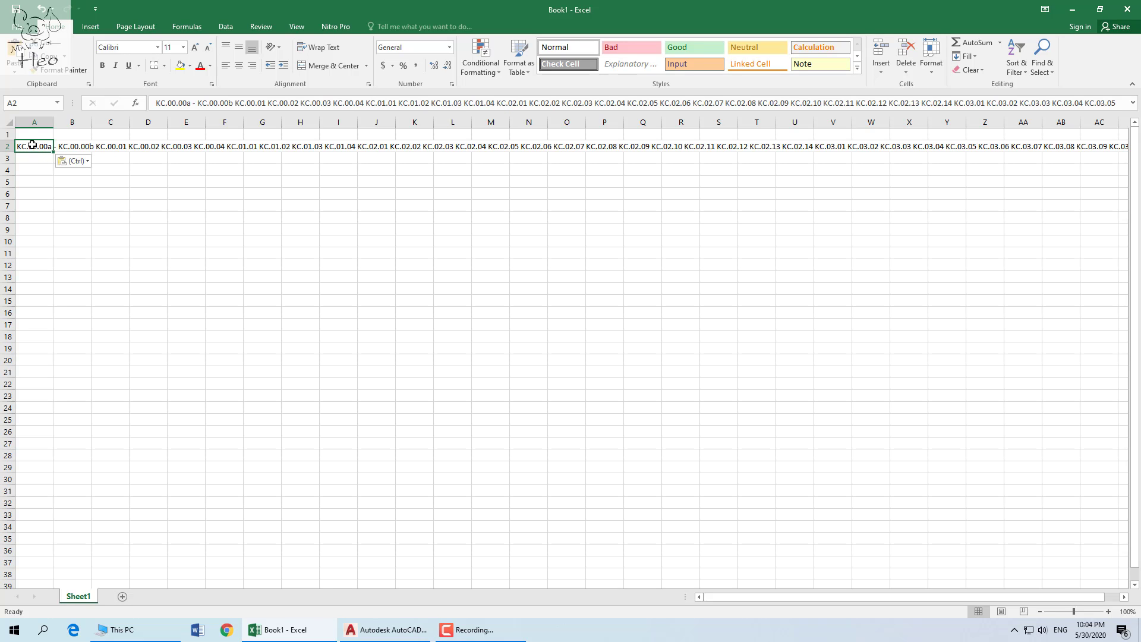
pyautogui.rightClick(32, 144)
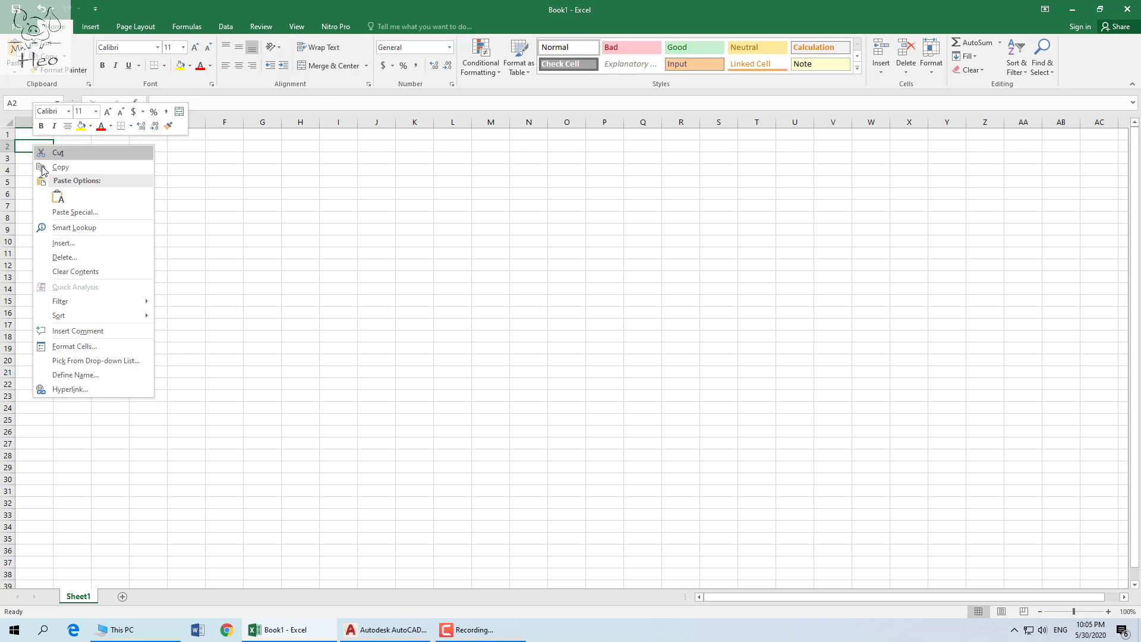
pyautogui.click(58, 196)
pyautogui.click(270, 290)
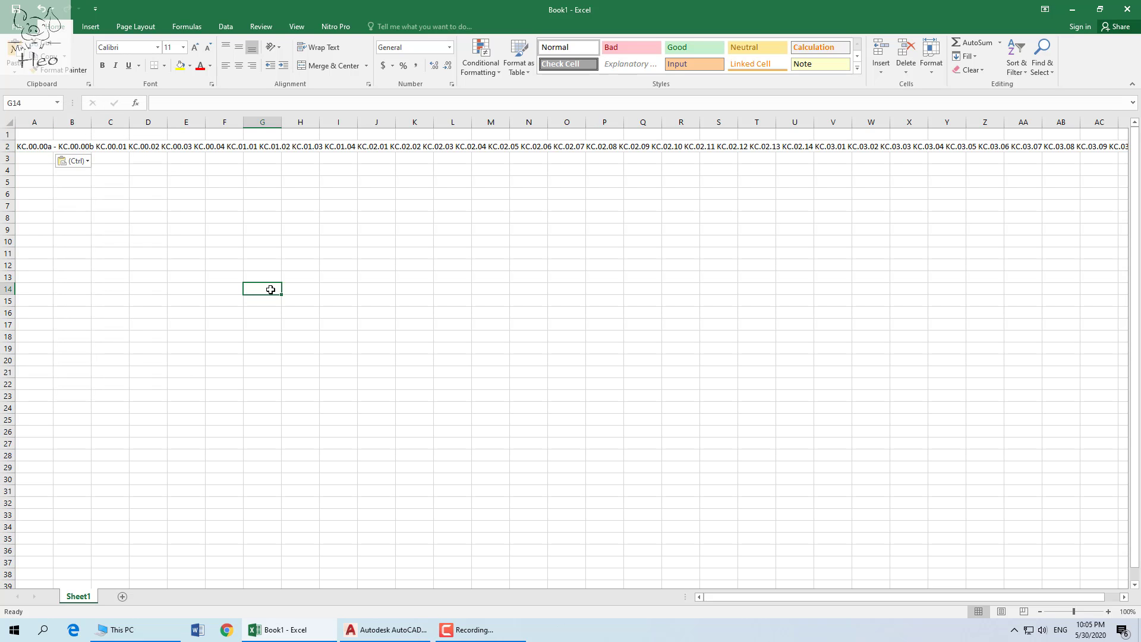
pyautogui.doubleClick(39, 146)
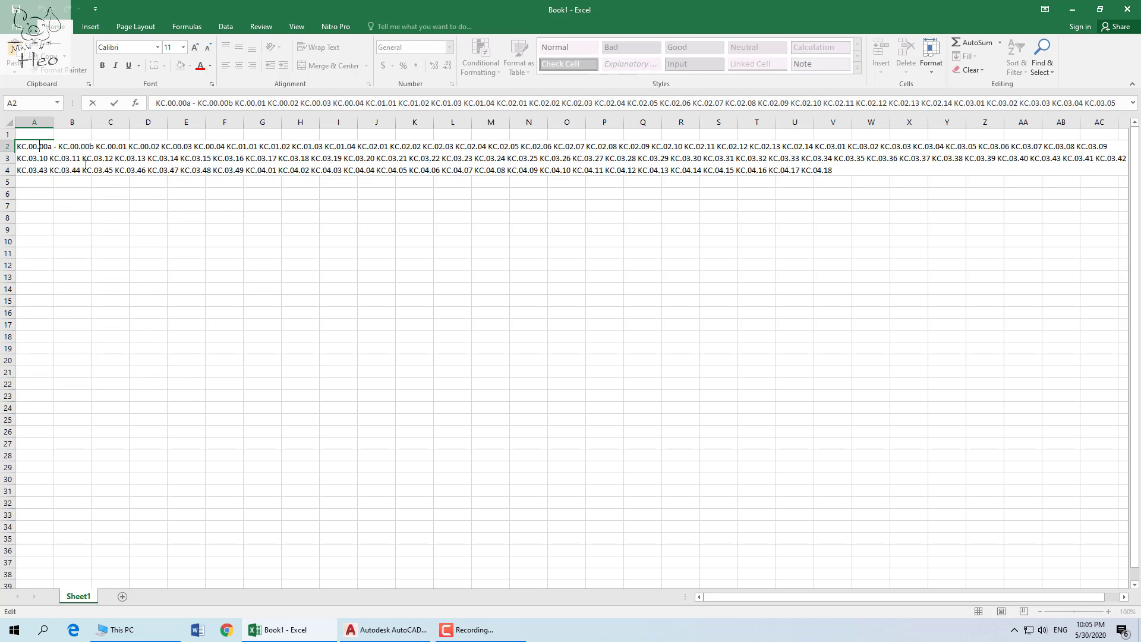
pyautogui.click(540, 307)
# Start converting the text in cell A2 to columns, using the Fixed width data type.
pyautogui.click(34, 148)
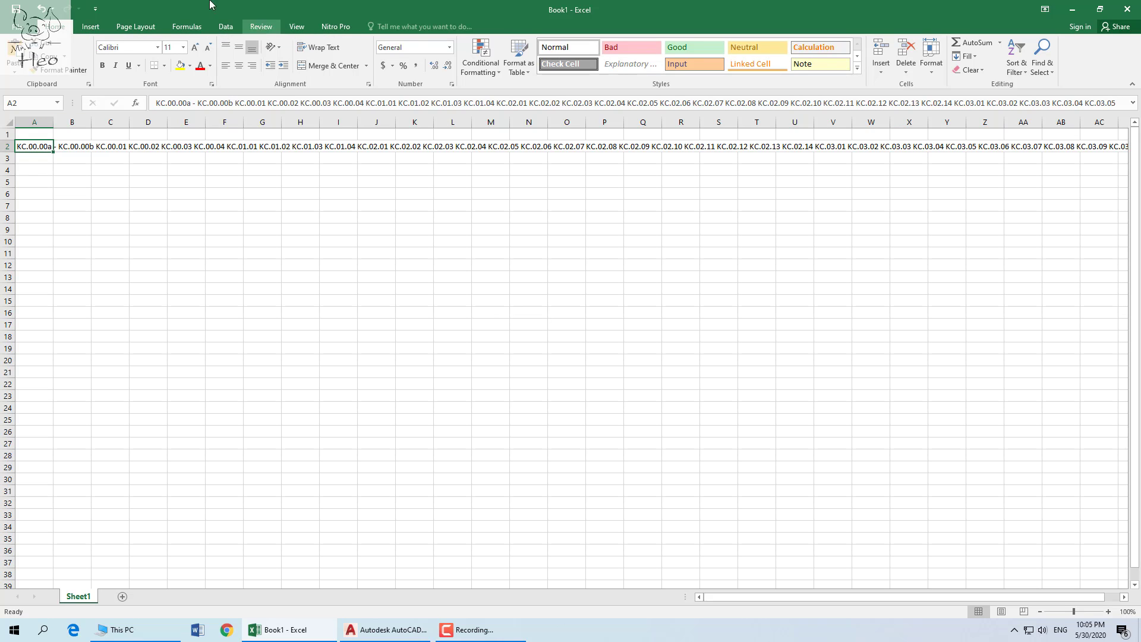
pyautogui.click(226, 27)
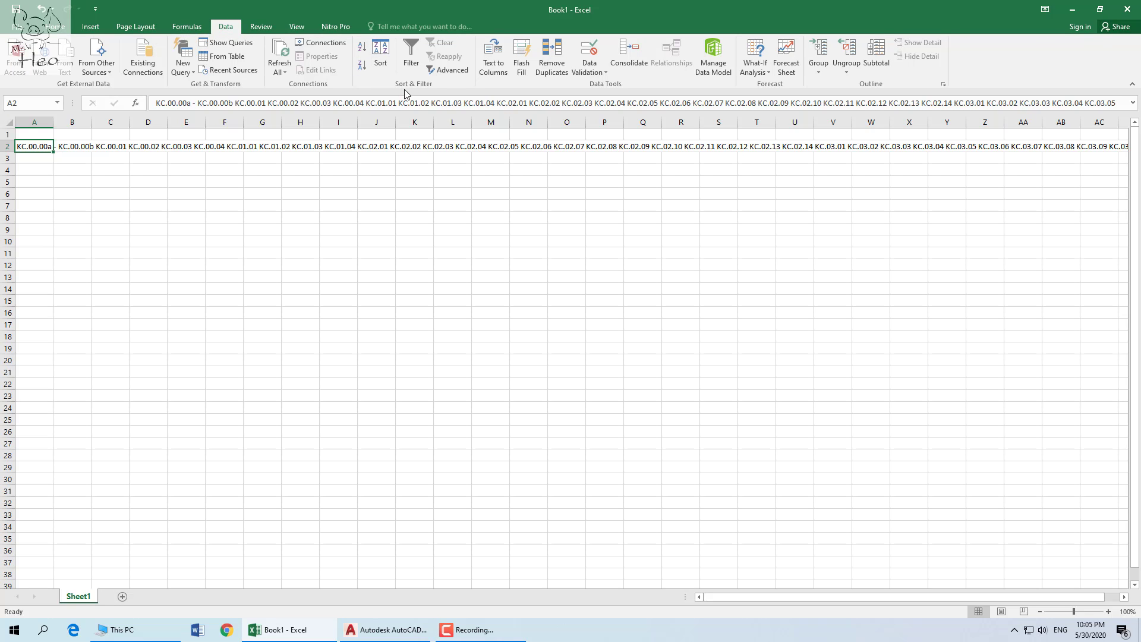
pyautogui.click(494, 63)
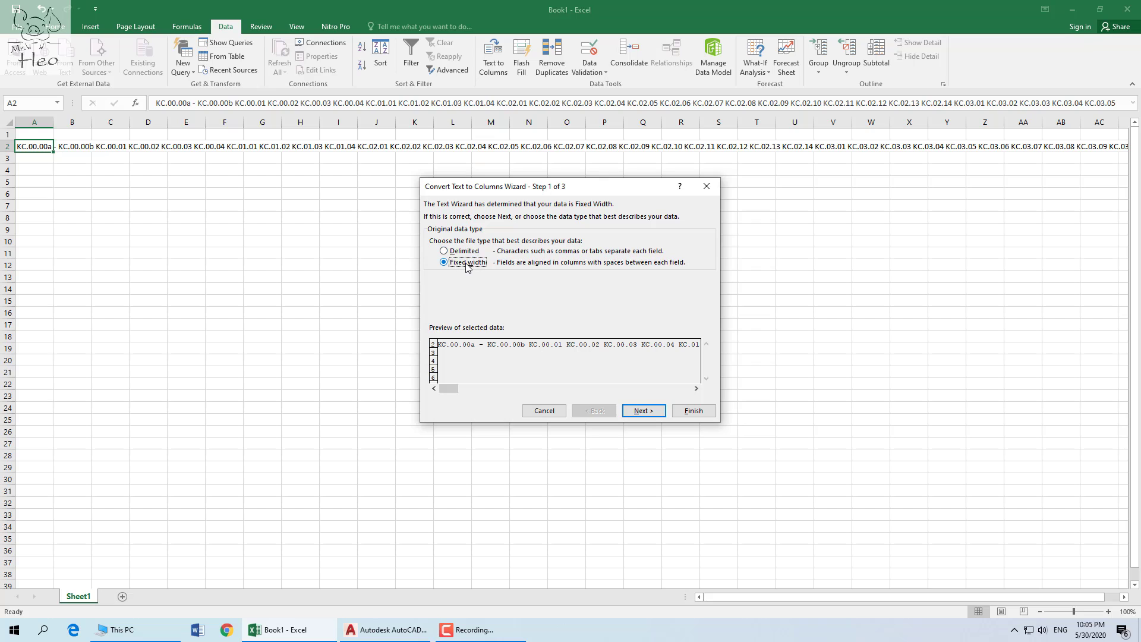
pyautogui.click(444, 263)
pyautogui.click(647, 414)
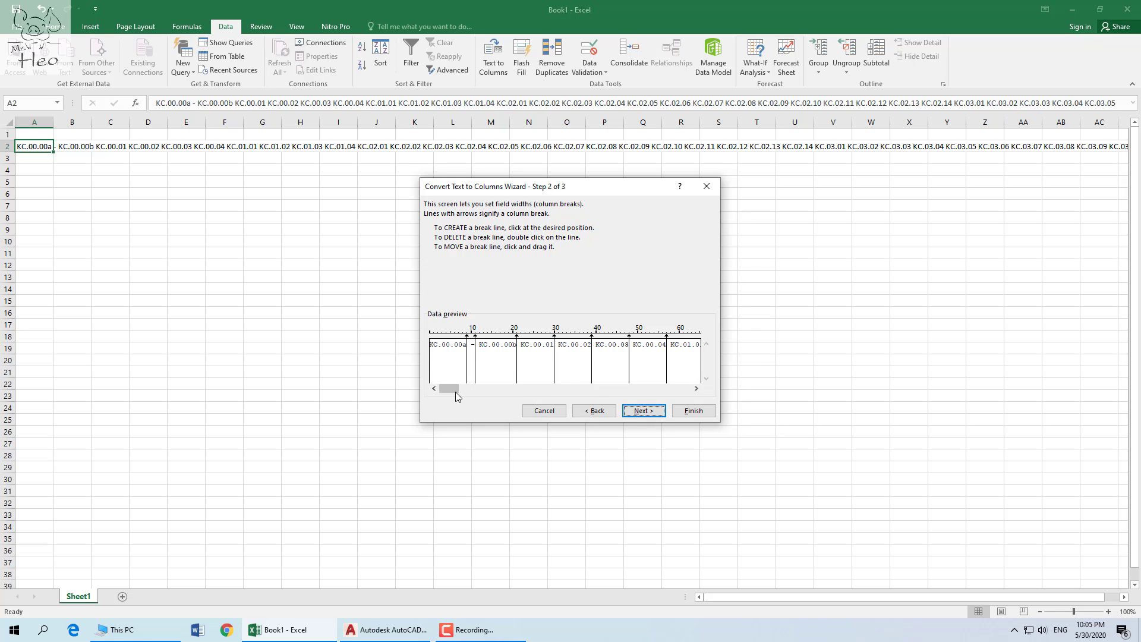
# Check the proposed column breaks through the end of the drawing number text and accept them.
pyautogui.click(696, 388)
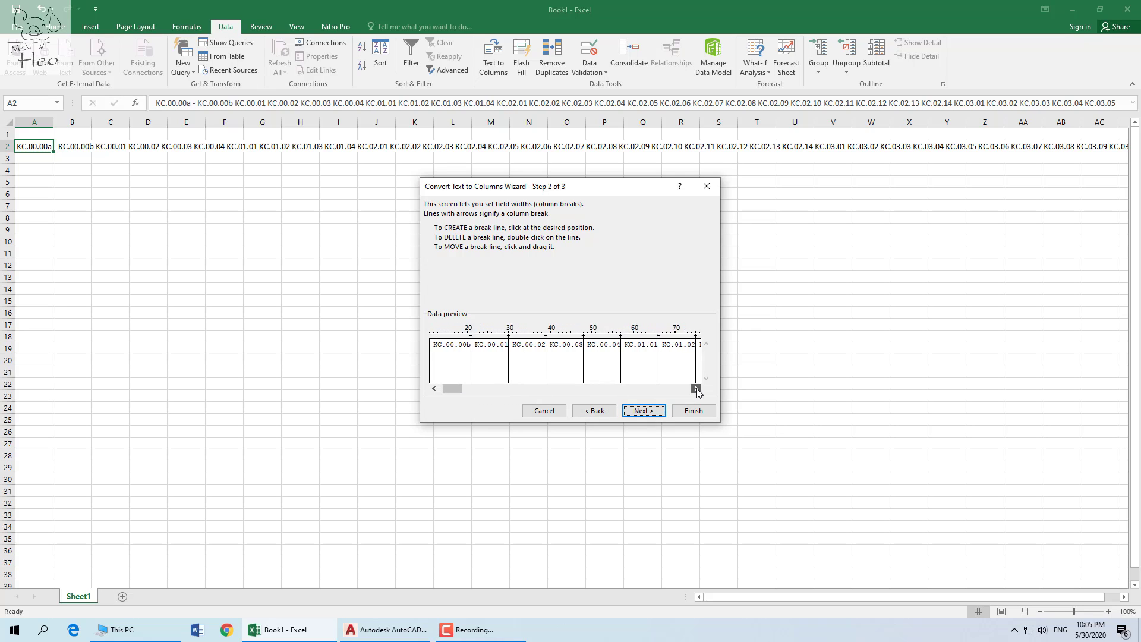
pyautogui.click(697, 388)
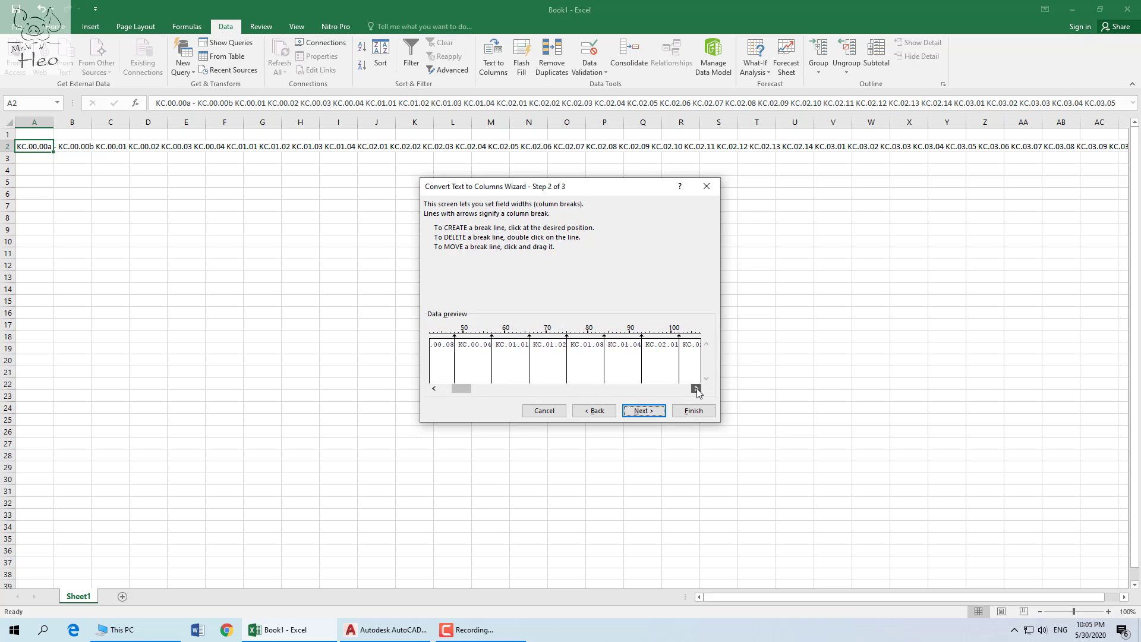
pyautogui.click(697, 388)
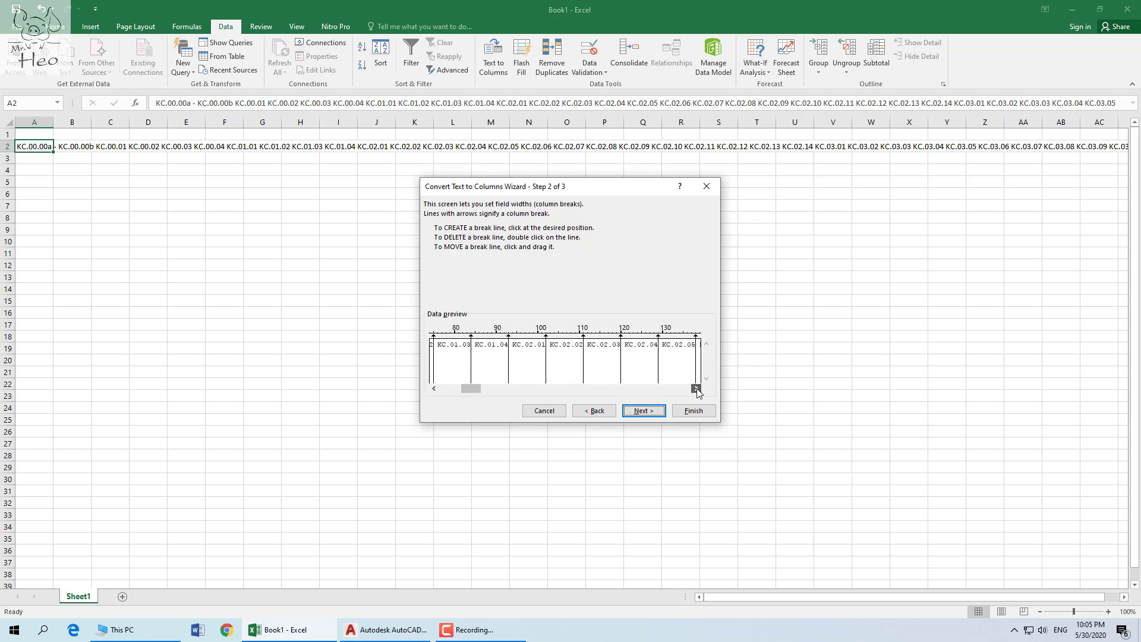
pyautogui.click(696, 389)
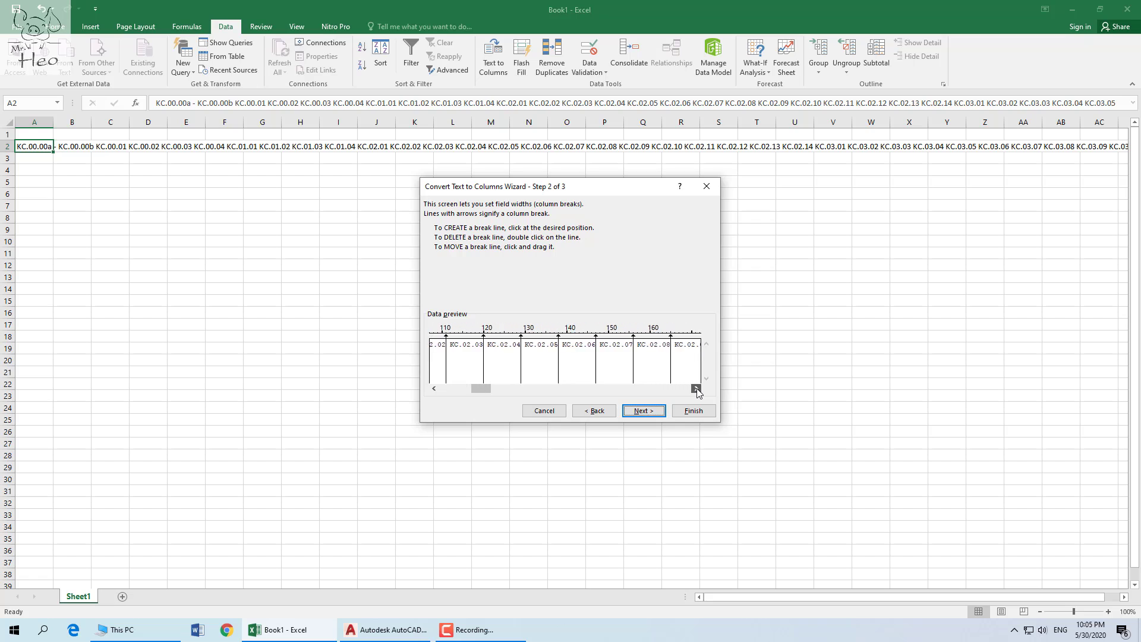
pyautogui.click(697, 389)
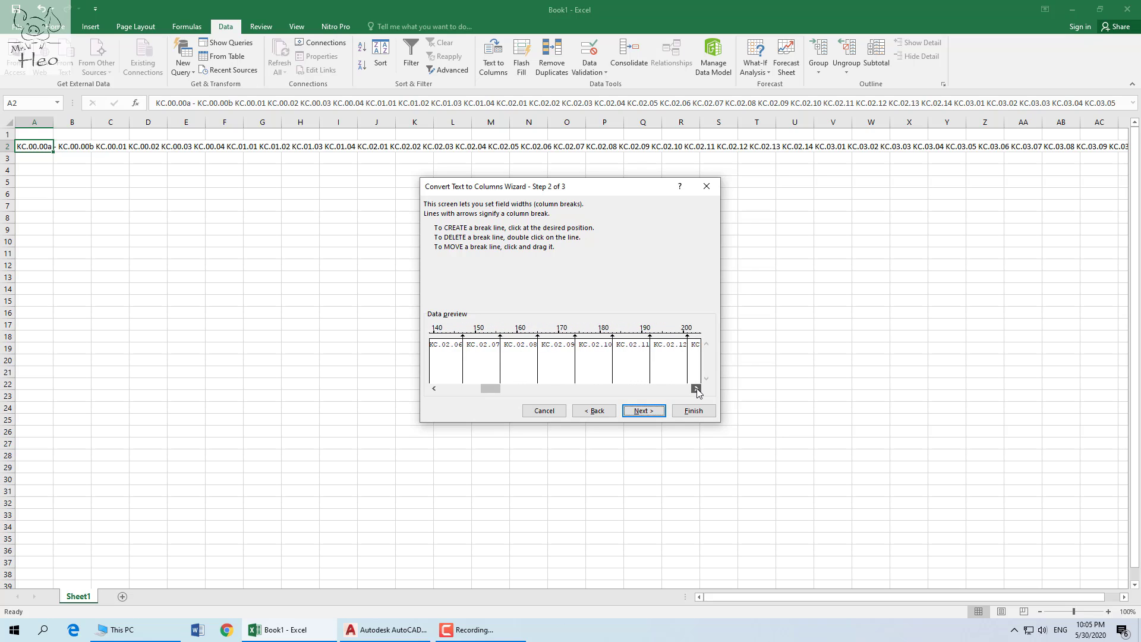
pyautogui.click(697, 389)
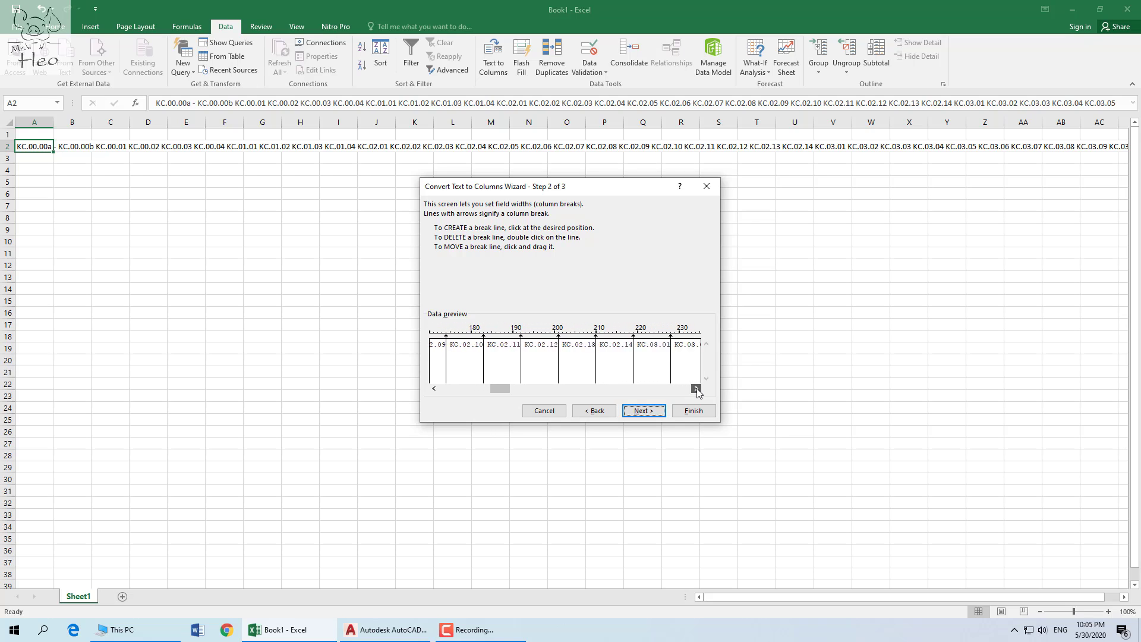
pyautogui.click(696, 389)
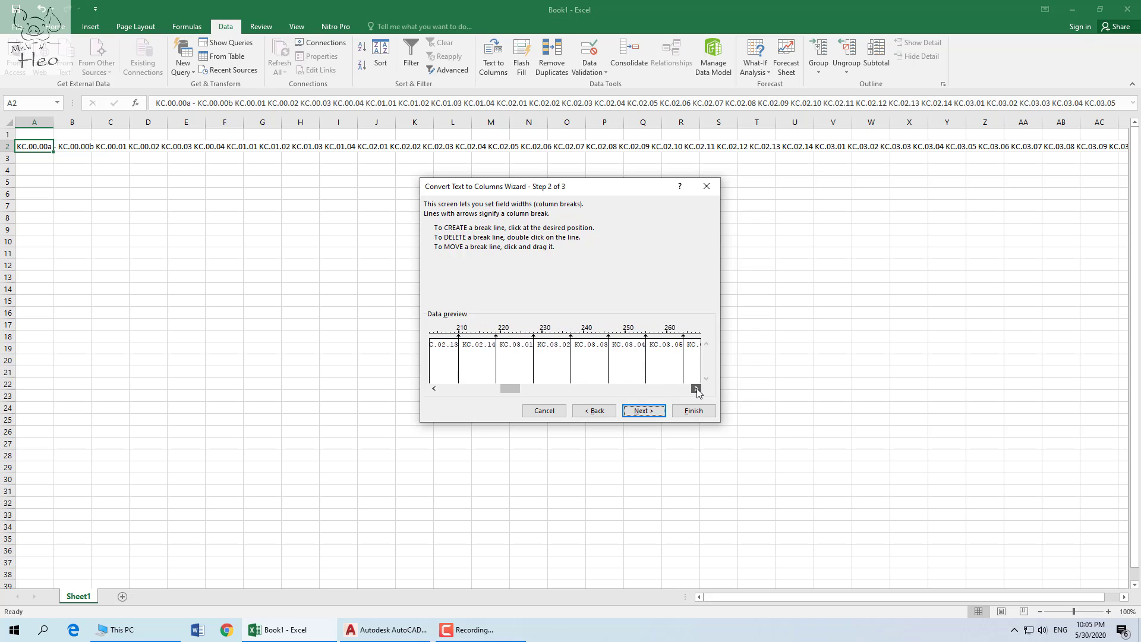
pyautogui.click(697, 389)
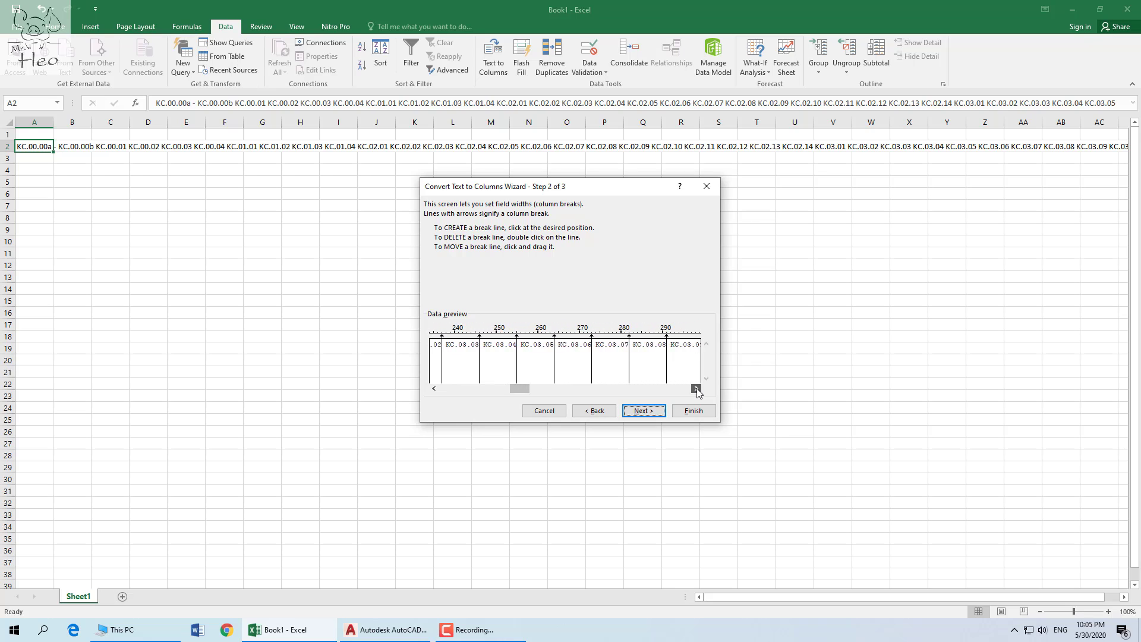
pyautogui.click(697, 389)
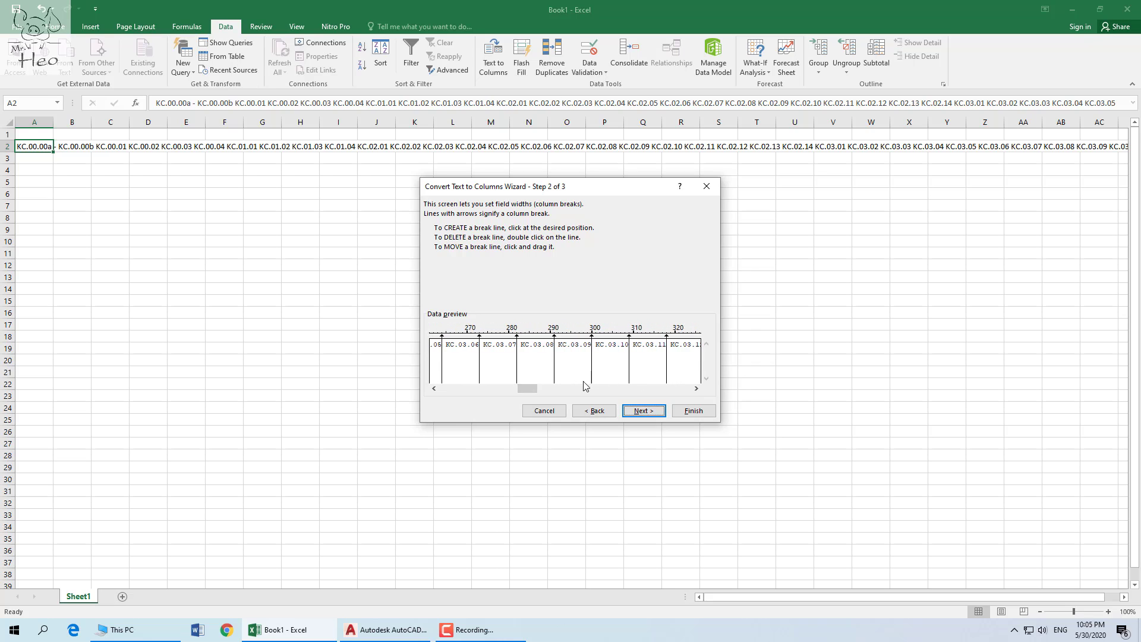
pyautogui.moveTo(533, 390); pyautogui.dragTo(696, 389)
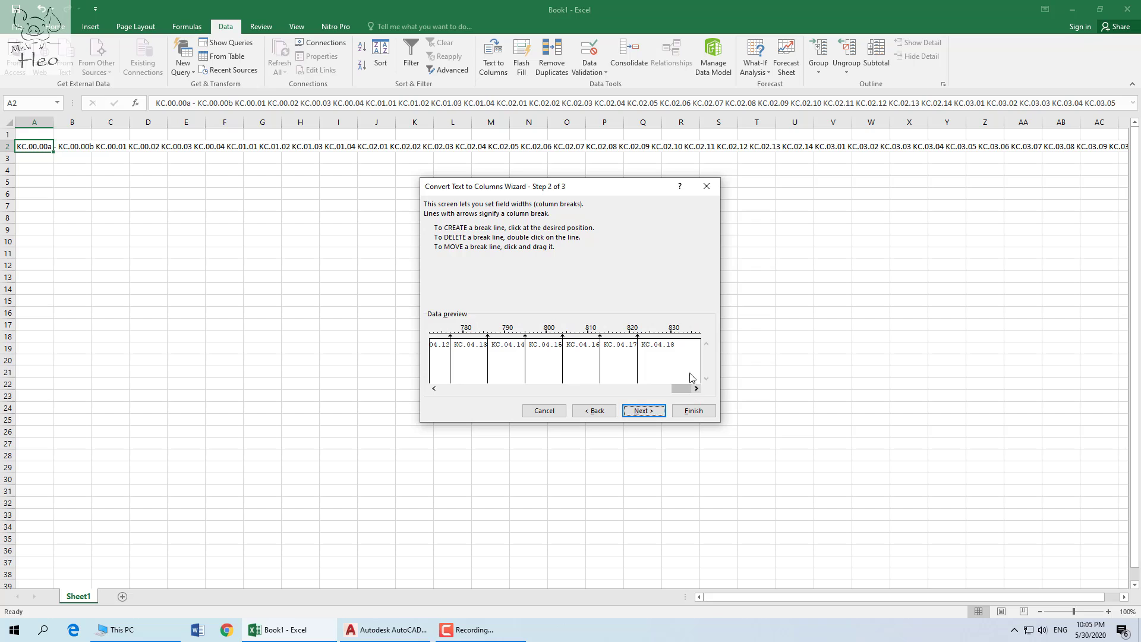
pyautogui.click(652, 416)
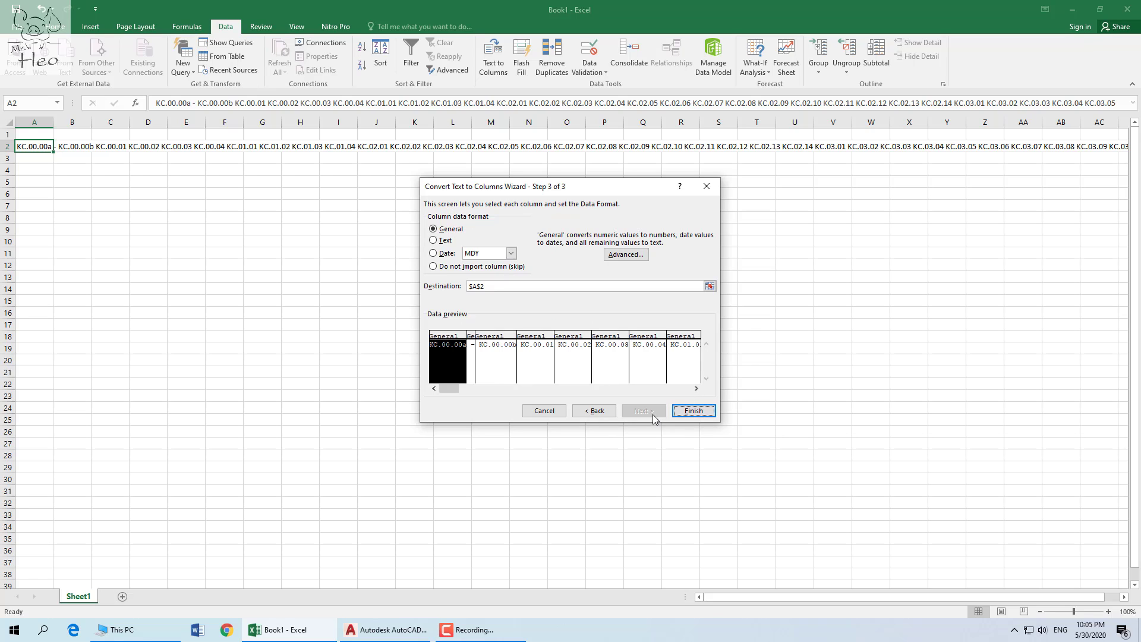
# Examine the column data format preview from the first drawing number through the last one.
pyautogui.click(493, 388)
pyautogui.click(568, 390)
pyautogui.click(605, 389)
pyautogui.click(623, 389)
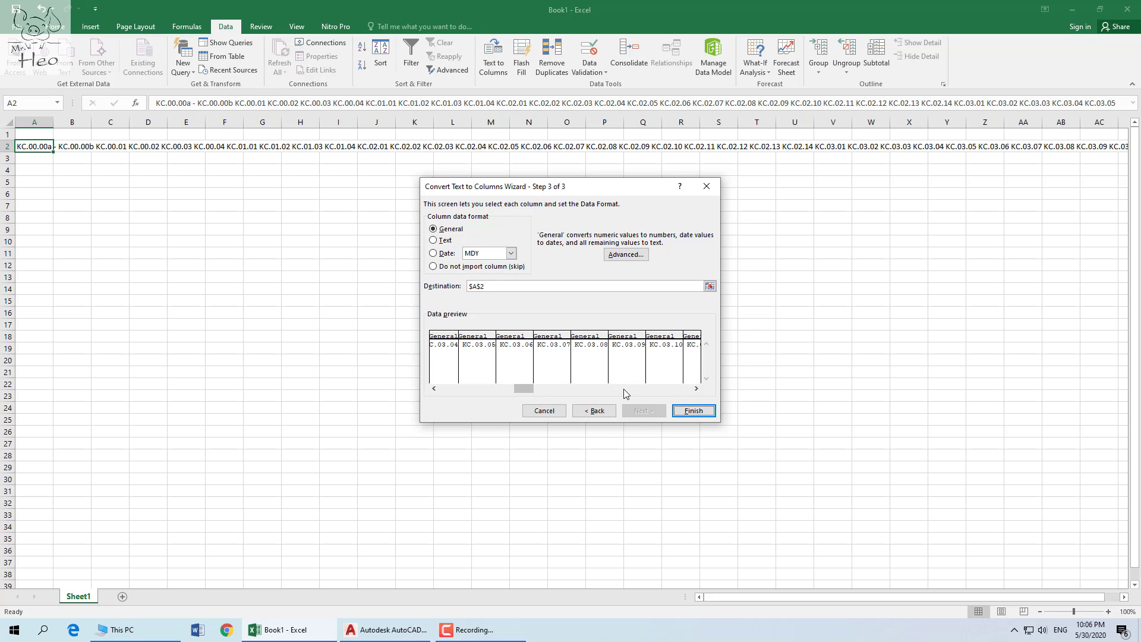
pyautogui.click(623, 389)
pyautogui.click(635, 390)
pyautogui.click(667, 391)
pyautogui.click(673, 390)
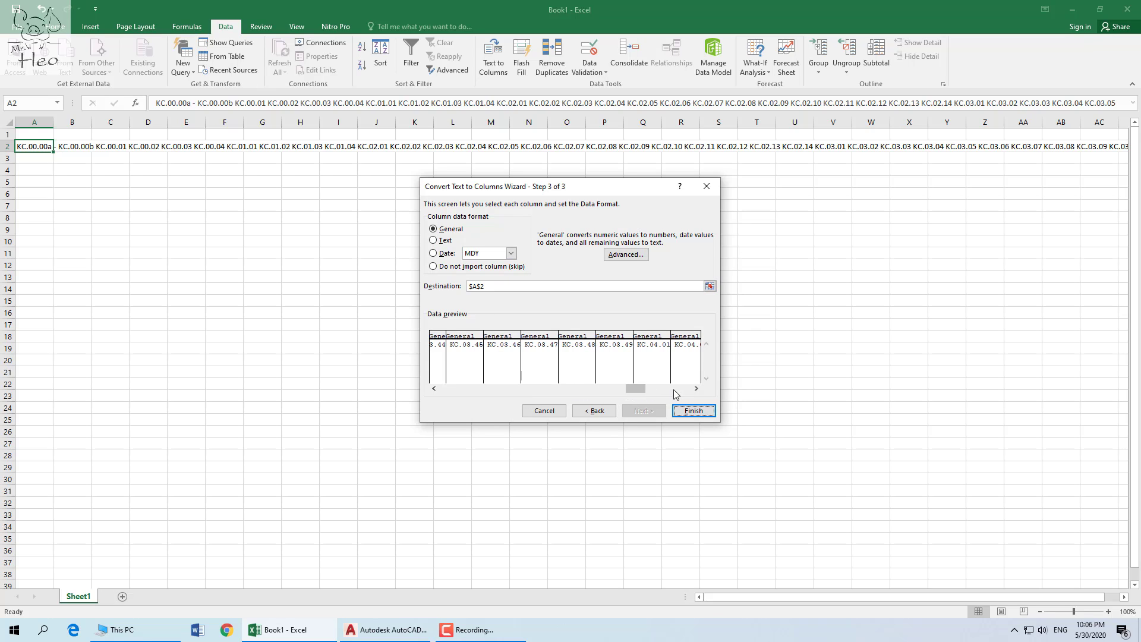
pyautogui.click(674, 391)
pyautogui.click(677, 390)
pyautogui.click(683, 389)
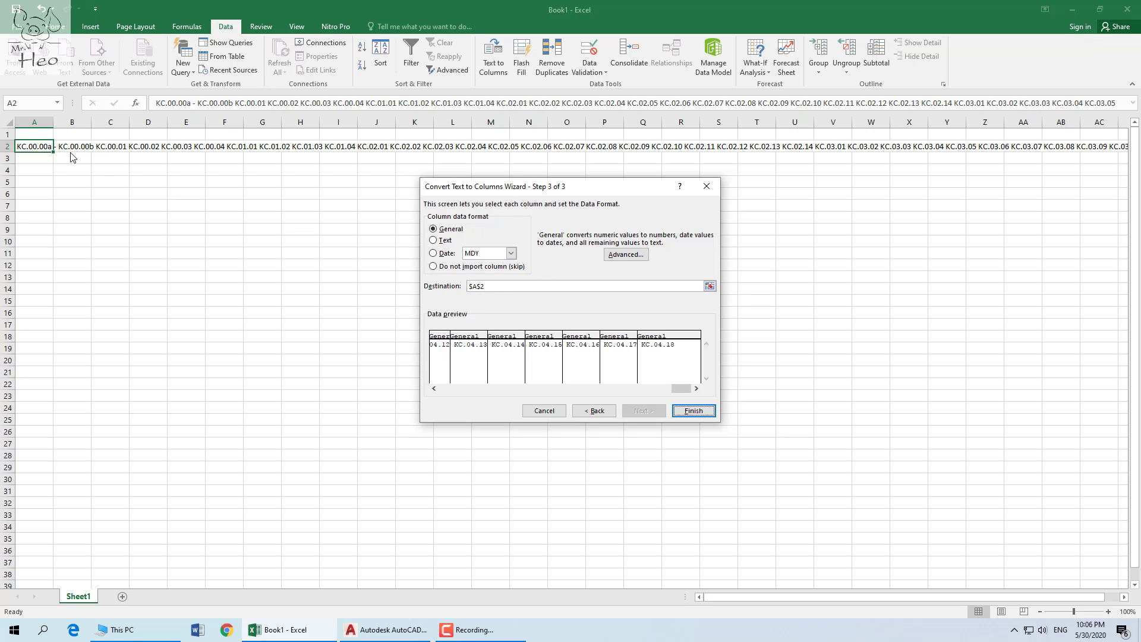
# Dismiss the advanced import settings unchanged and finish the split with General column format and destination $A$2.
pyautogui.click(630, 258)
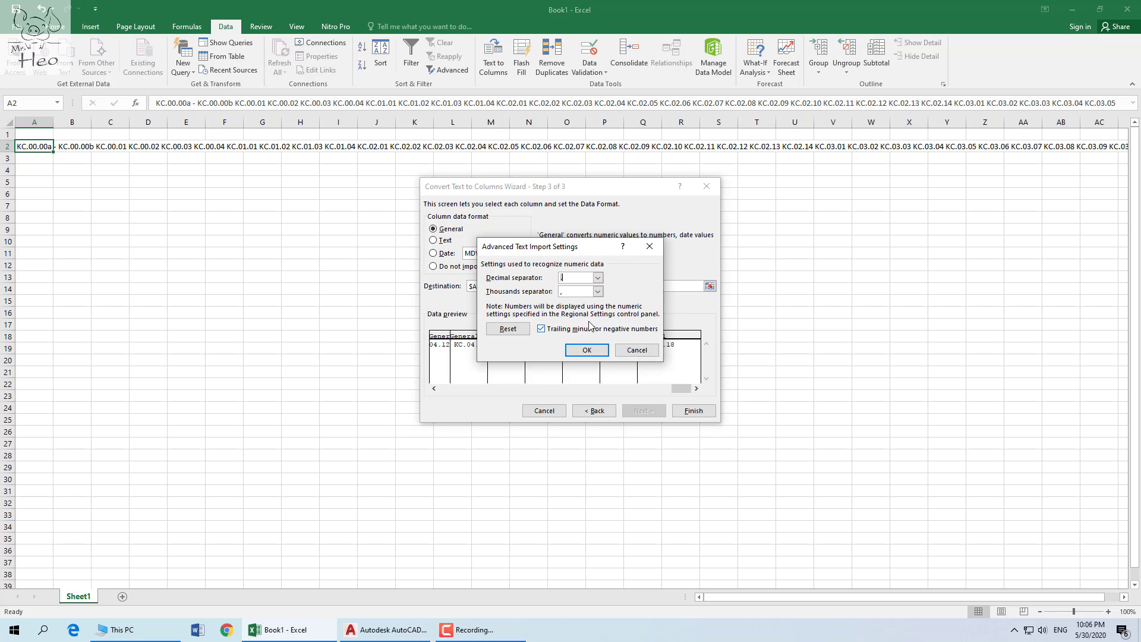
pyautogui.click(634, 350)
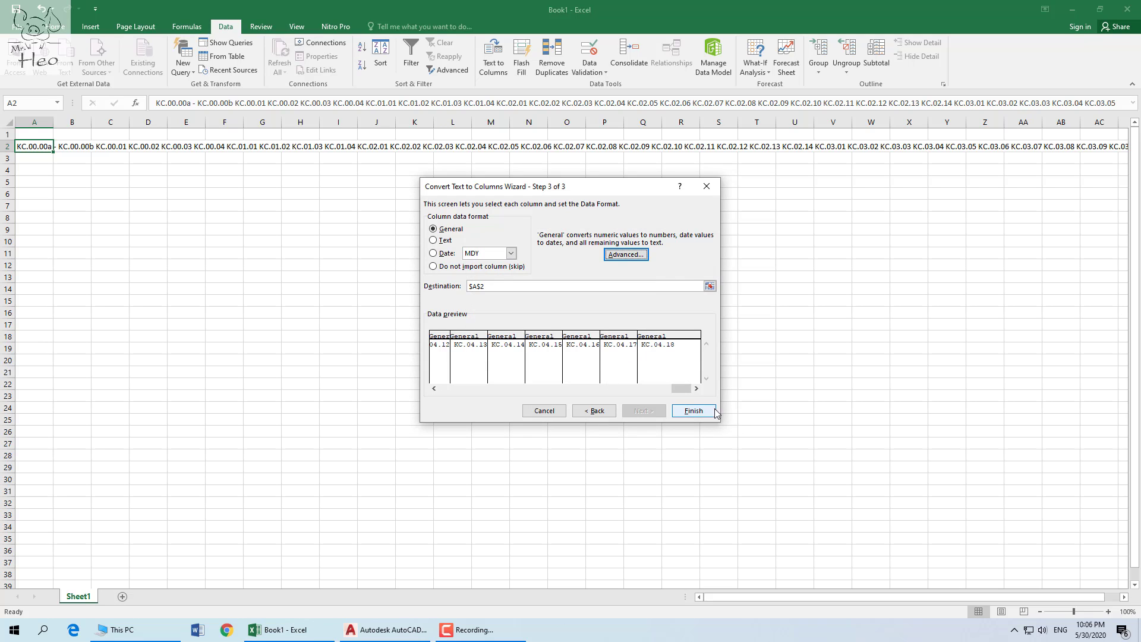
pyautogui.click(694, 411)
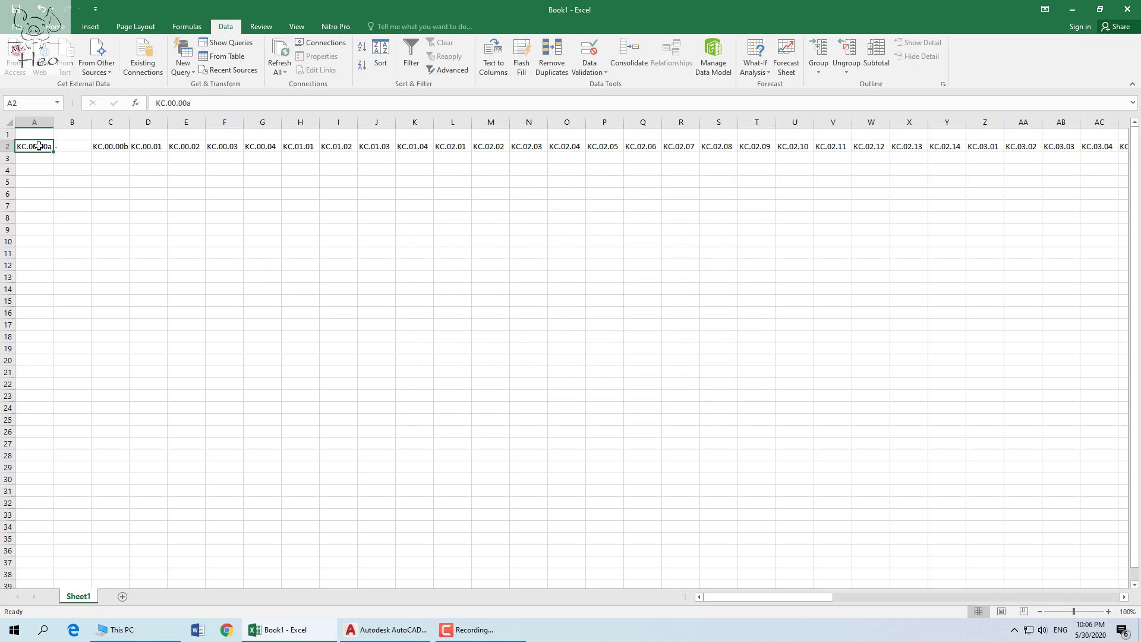
# Examine the separated drawing numbers across row 2 to the end of the list.
pyautogui.click(68, 196)
pyautogui.click(110, 148)
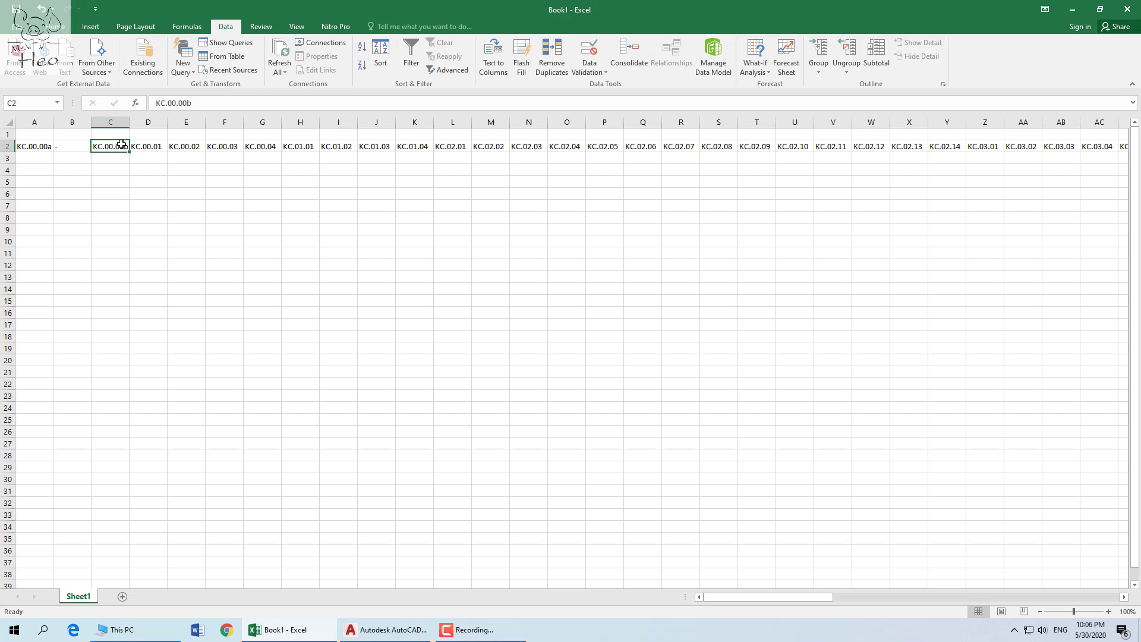
pyautogui.click(188, 154)
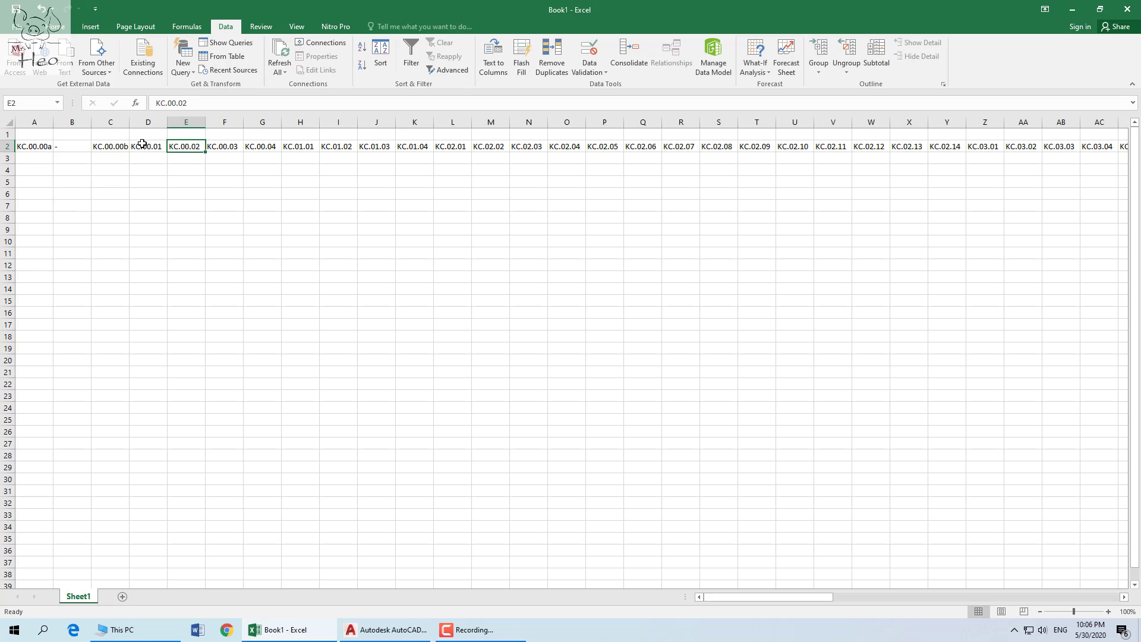
pyautogui.press('Right')
pyautogui.press('Right')
pyautogui.press('Right')
pyautogui.press('Right')
pyautogui.press('Right')
pyautogui.press('Right')
pyautogui.press('Right')
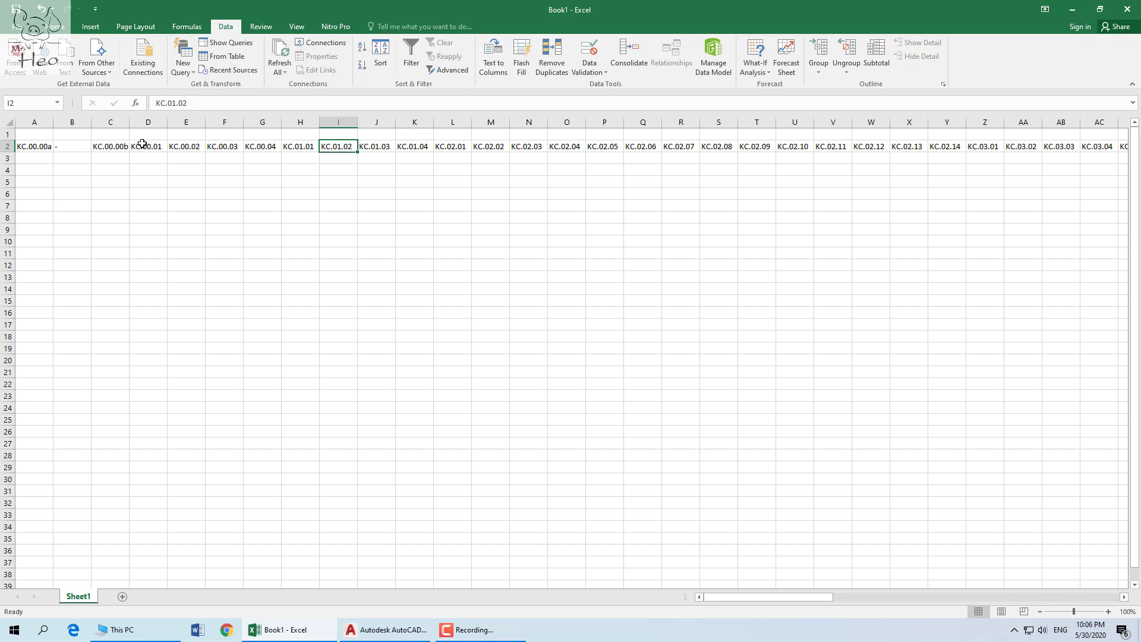
pyautogui.press('Right')
pyautogui.press('Right')
pyautogui.press('Right')
pyautogui.press('Right')
pyautogui.press('Right')
pyautogui.press('Right')
pyautogui.press('Right')
pyautogui.press('Right')
pyautogui.press('Right')
pyautogui.press('Right')
pyautogui.press('Right')
pyautogui.press('Right')
pyautogui.press('Right')
pyautogui.press('Right')
pyautogui.press('Right')
pyautogui.press('Right')
pyautogui.press('Right')
pyautogui.press('Right')
pyautogui.press('Right')
pyautogui.press('Right')
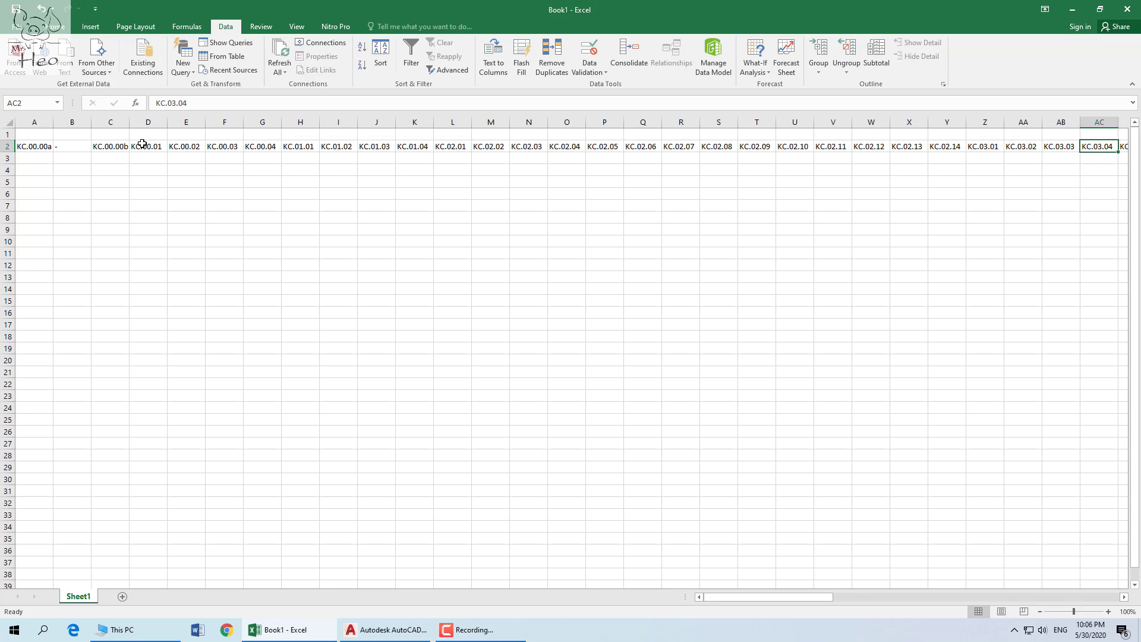
pyautogui.press('Right')
pyautogui.press('Right')
pyautogui.press('Right')
pyautogui.press('Right')
pyautogui.press('Right')
pyautogui.press('Right')
pyautogui.press('Right')
pyautogui.press('Right')
pyautogui.press('Right')
pyautogui.press('Right')
pyautogui.press('Right')
pyautogui.press('Right')
pyautogui.press('Right')
pyautogui.press('Right')
pyautogui.press('Right')
pyautogui.press('Right')
pyautogui.press('Right')
pyautogui.press('Right')
pyautogui.press('Right')
pyautogui.press('Right')
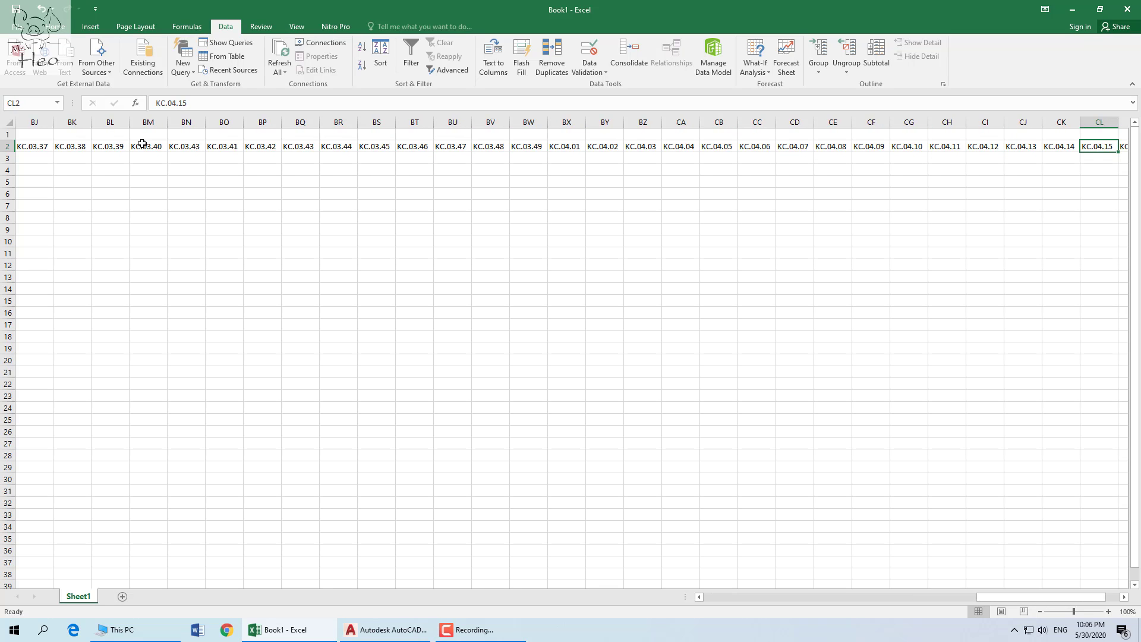
pyautogui.press('Left')
pyautogui.press('Left')
pyautogui.press('Left')
pyautogui.press('Left')
pyautogui.press('Left')
pyautogui.press('Left')
pyautogui.press('Left')
pyautogui.press('Left')
pyautogui.press('Left')
pyautogui.press('Left')
pyautogui.press('Left')
pyautogui.press('Left')
pyautogui.press('Left')
pyautogui.press('Left')
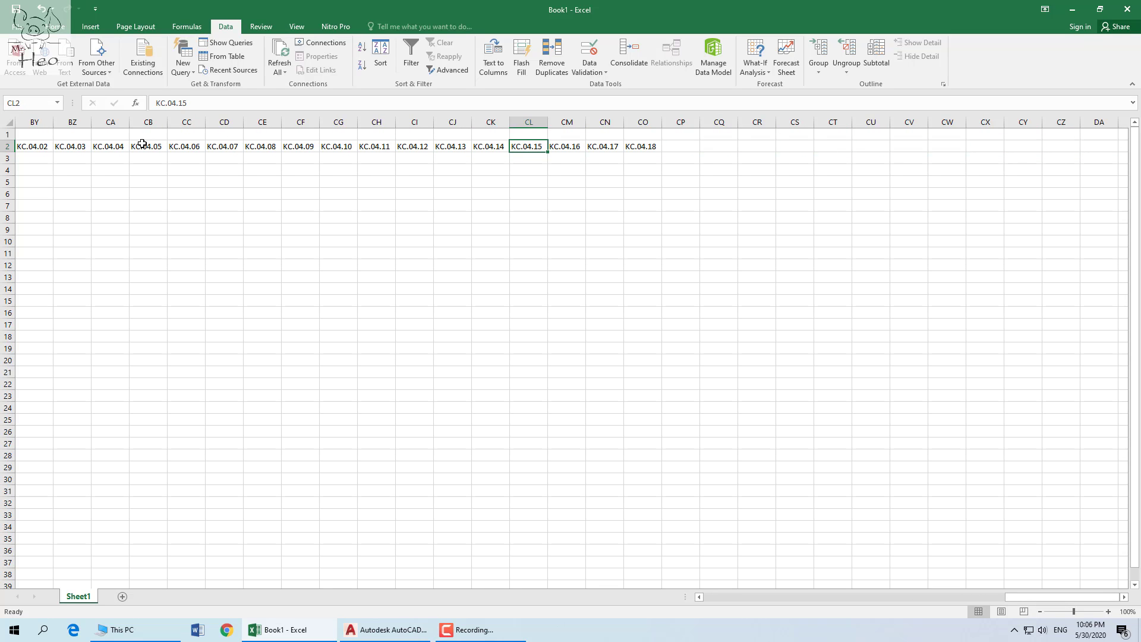
# Delete column B, which holds only the stray dash between the first two drawing numbers.
pyautogui.moveTo(641, 147); pyautogui.dragTo(46, 155)
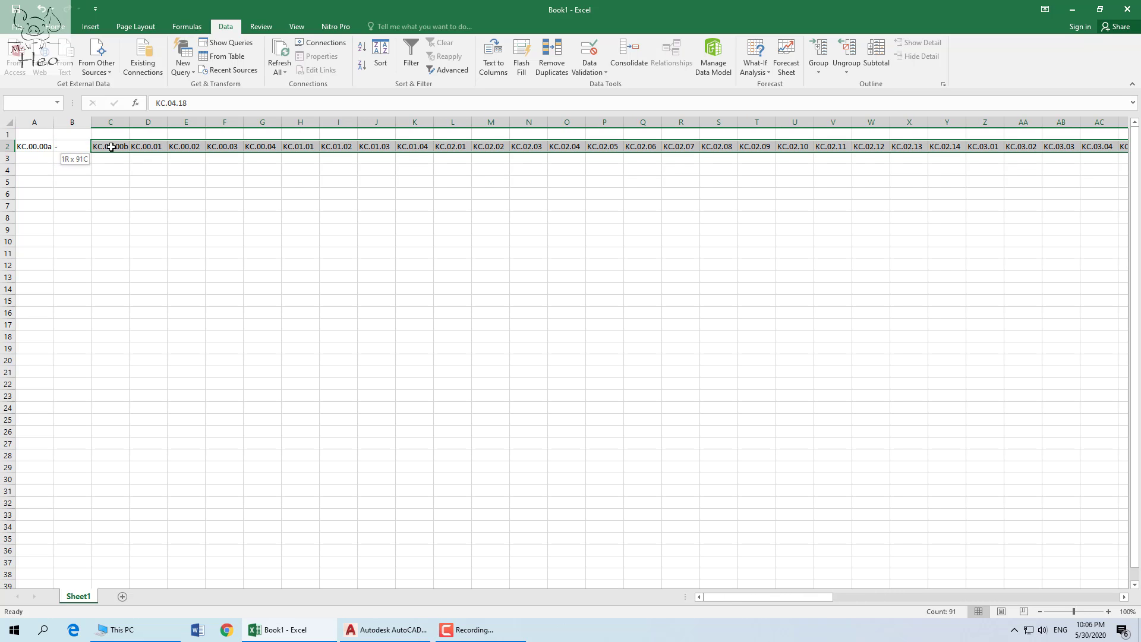
pyautogui.click(76, 121)
pyautogui.rightClick(76, 121)
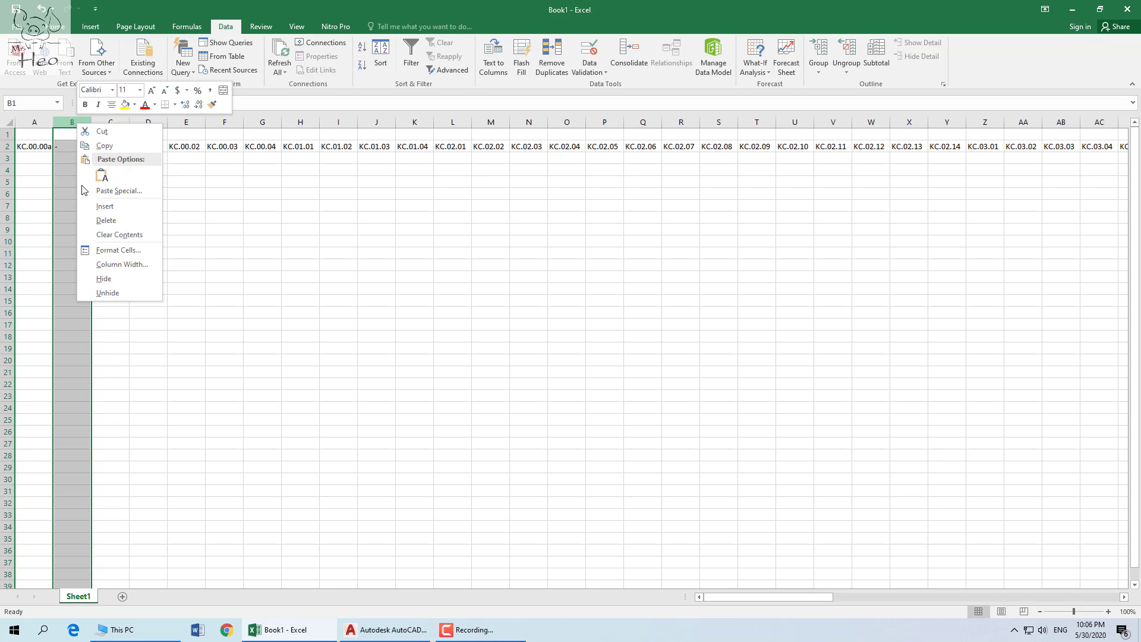
pyautogui.click(109, 223)
pyautogui.click(108, 219)
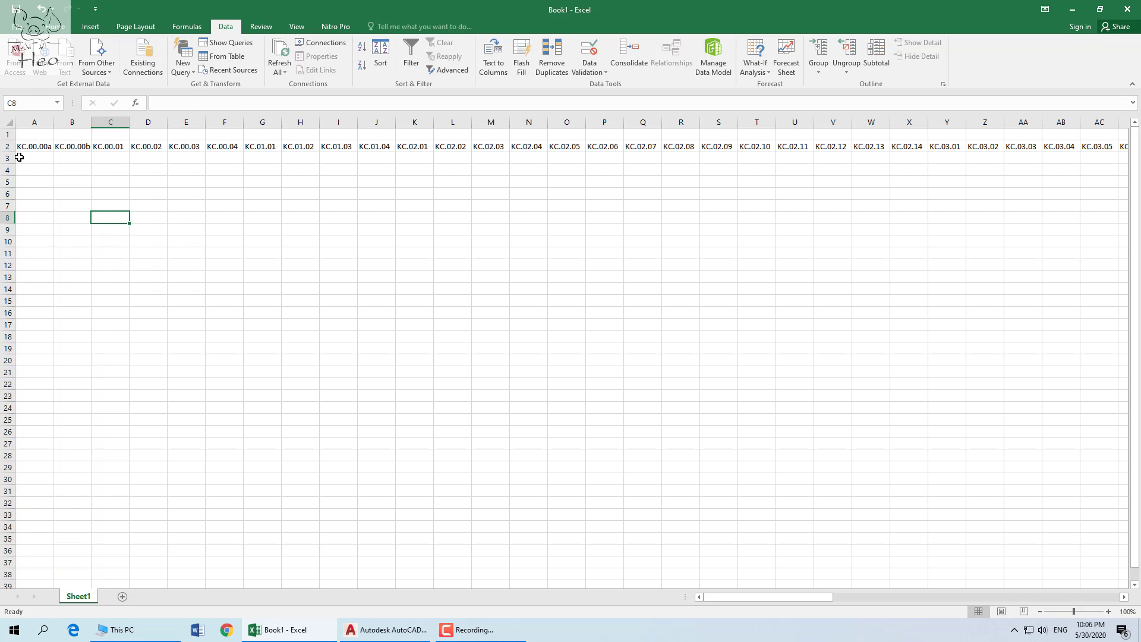
# Copy all the drawing numbers in row 2, from cell A2 through CN2.
pyautogui.moveTo(28, 146); pyautogui.dragTo(1061, 146)
pyautogui.rightClick(835, 146)
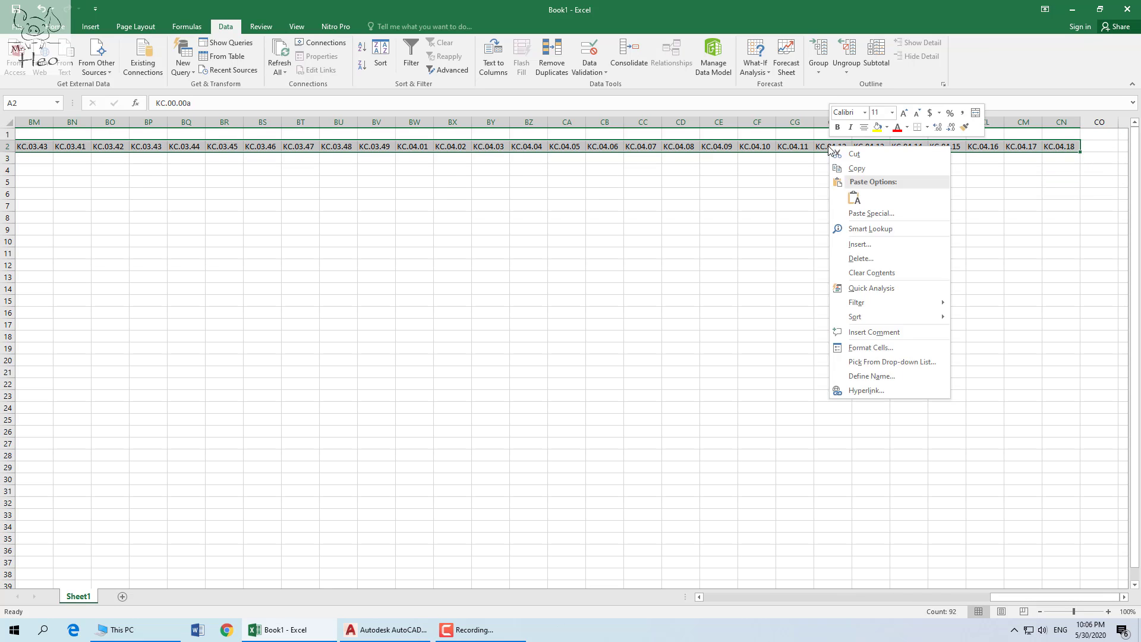
pyautogui.click(857, 169)
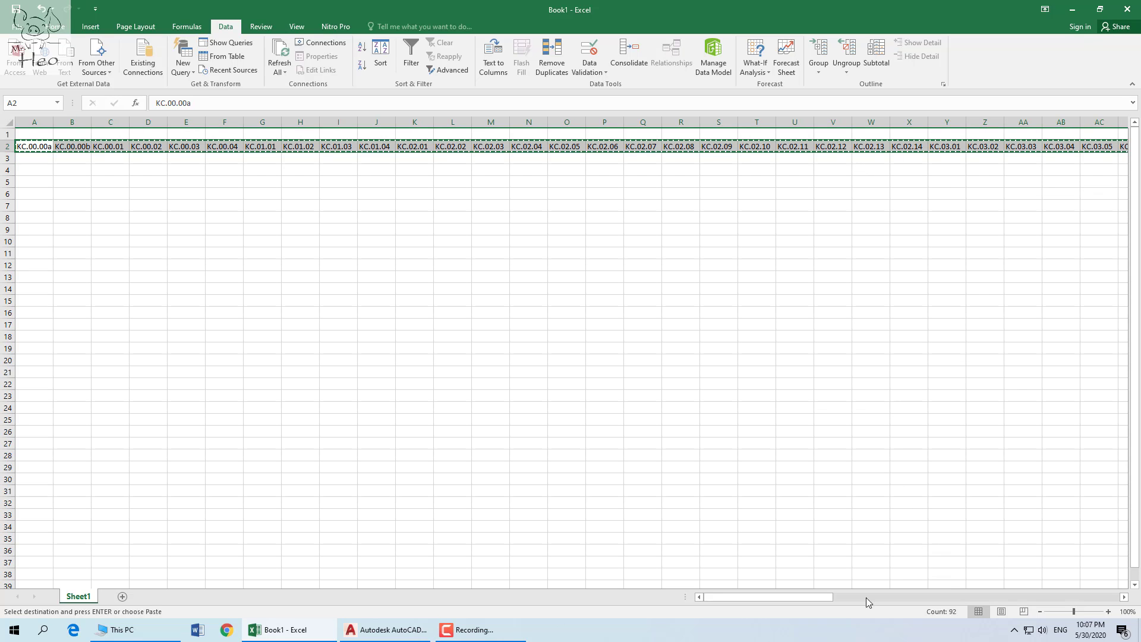
# Paste the copied drawing numbers transposed into a vertical list starting at cell B4.
pyautogui.click(31, 161)
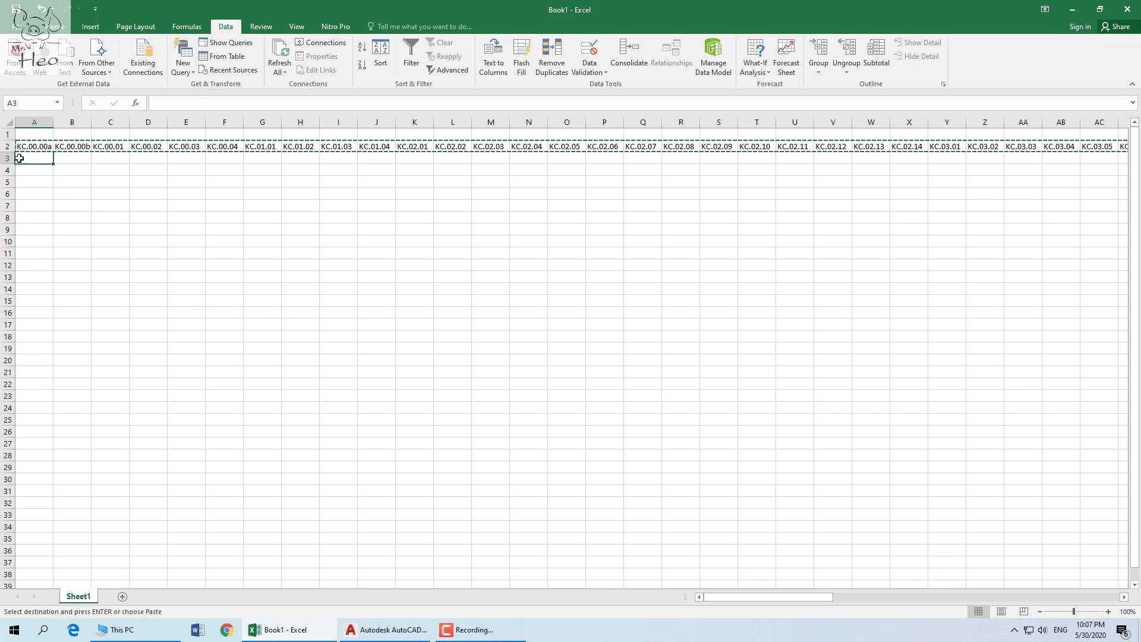
pyautogui.click(45, 170)
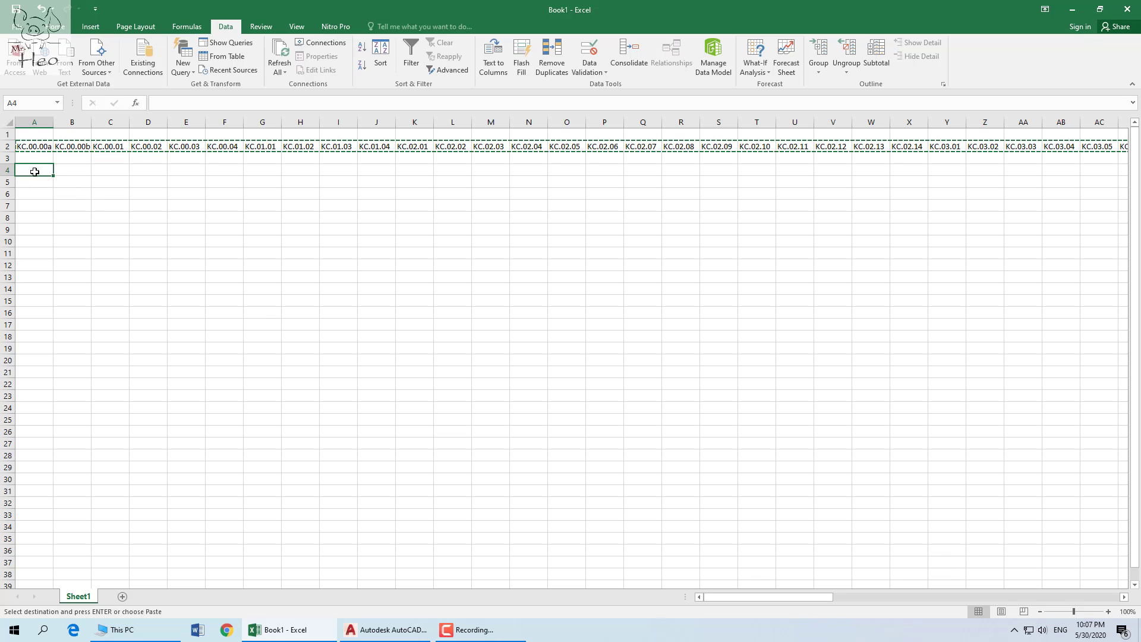
pyautogui.click(79, 172)
pyautogui.rightClick(70, 173)
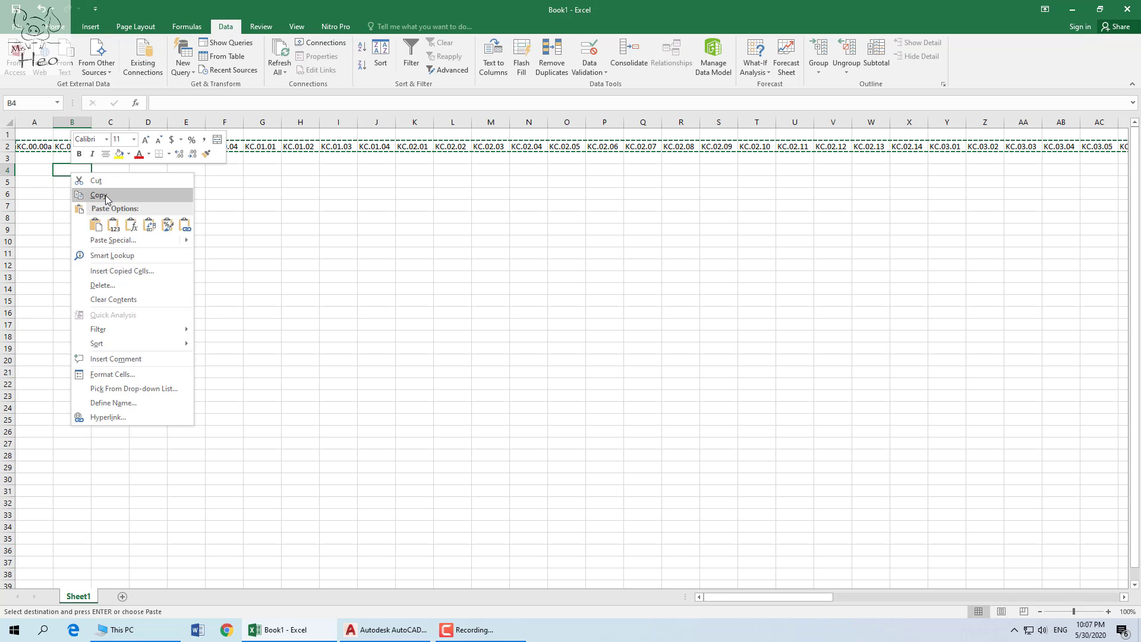
pyautogui.click(148, 227)
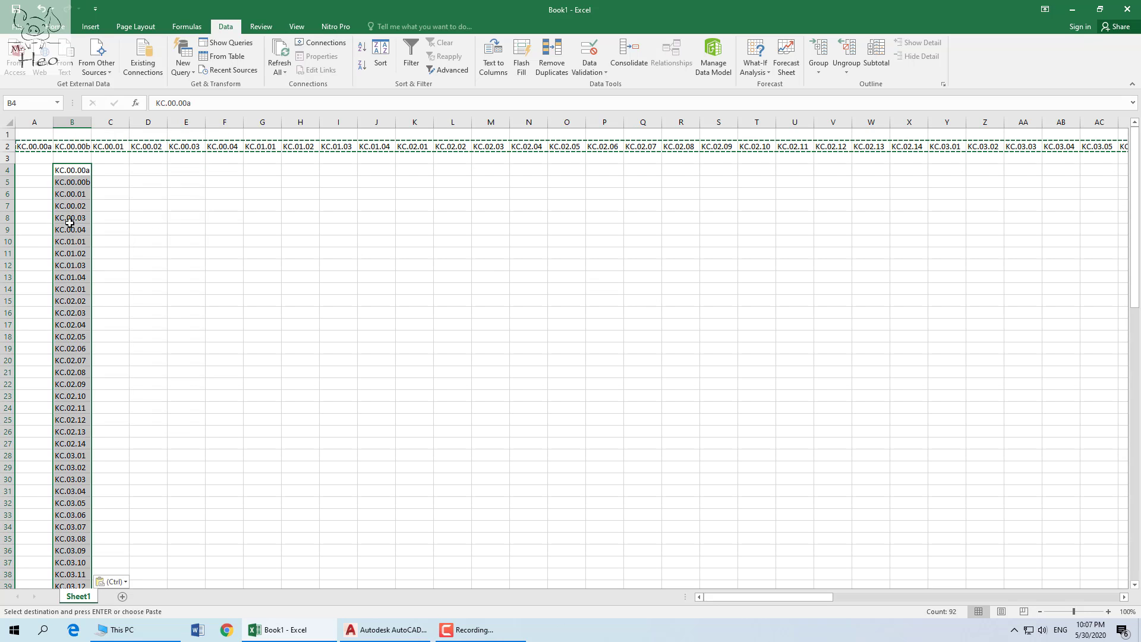
# Enter the header STT in cell A3, above the column beside the drawing numbers.
pyautogui.click(35, 162)
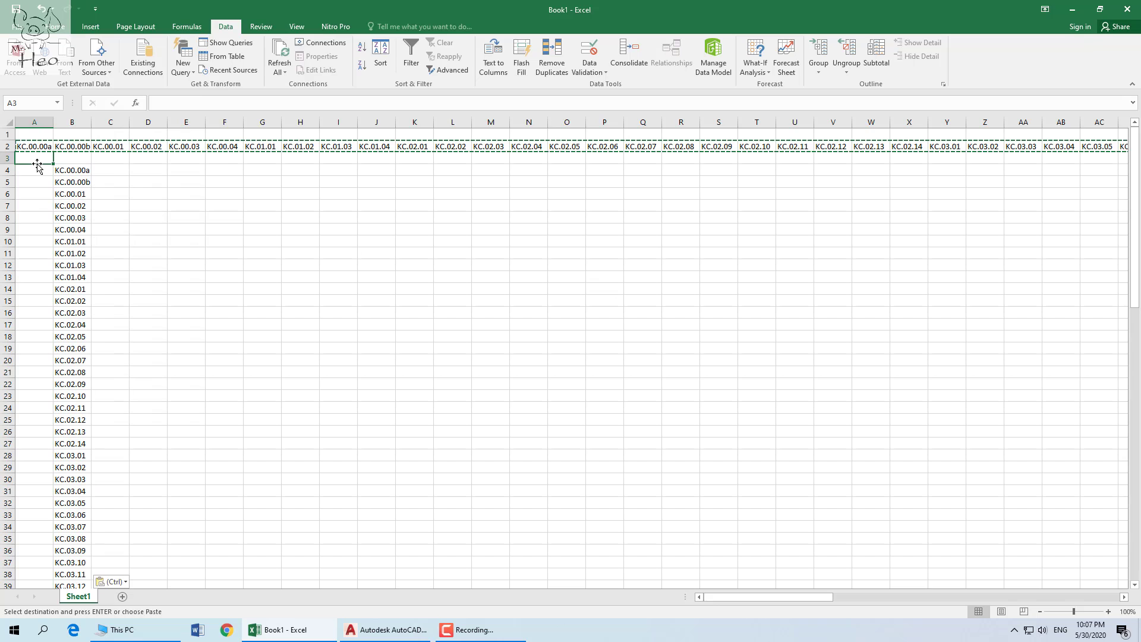
pyautogui.write('SST')
pyautogui.press('Return')
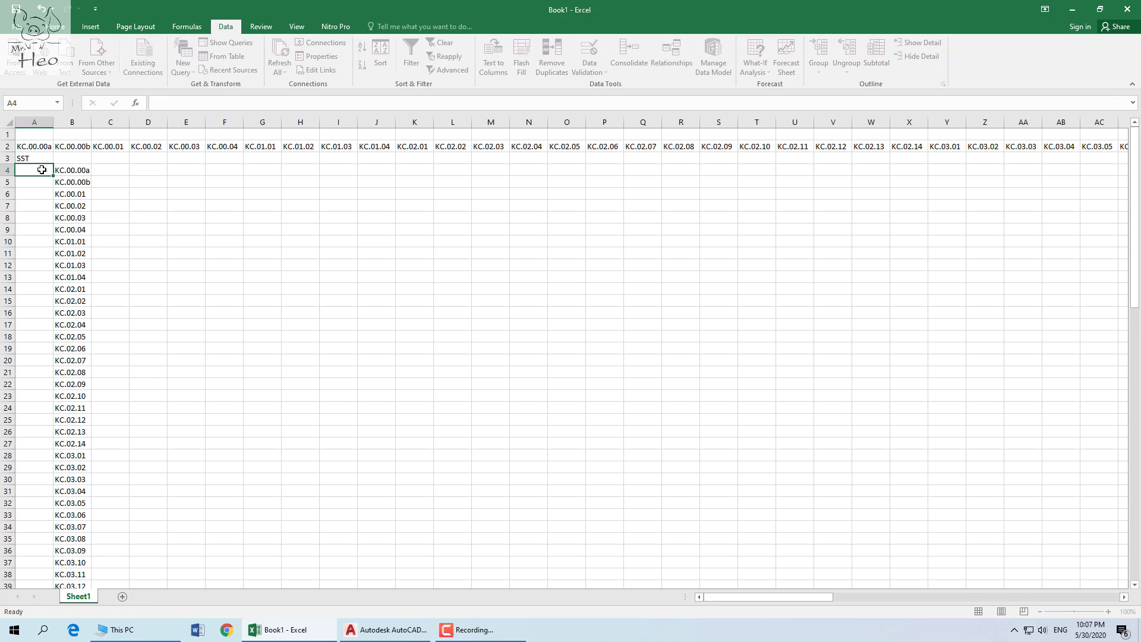
pyautogui.click(39, 159)
pyautogui.write('S')
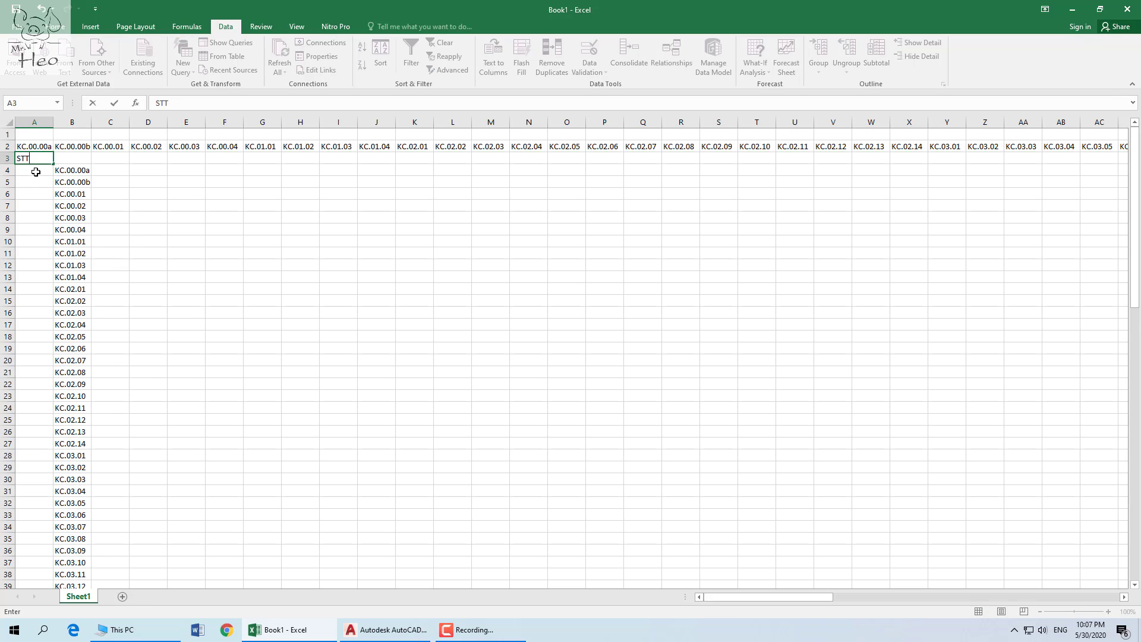
pyautogui.press('Return')
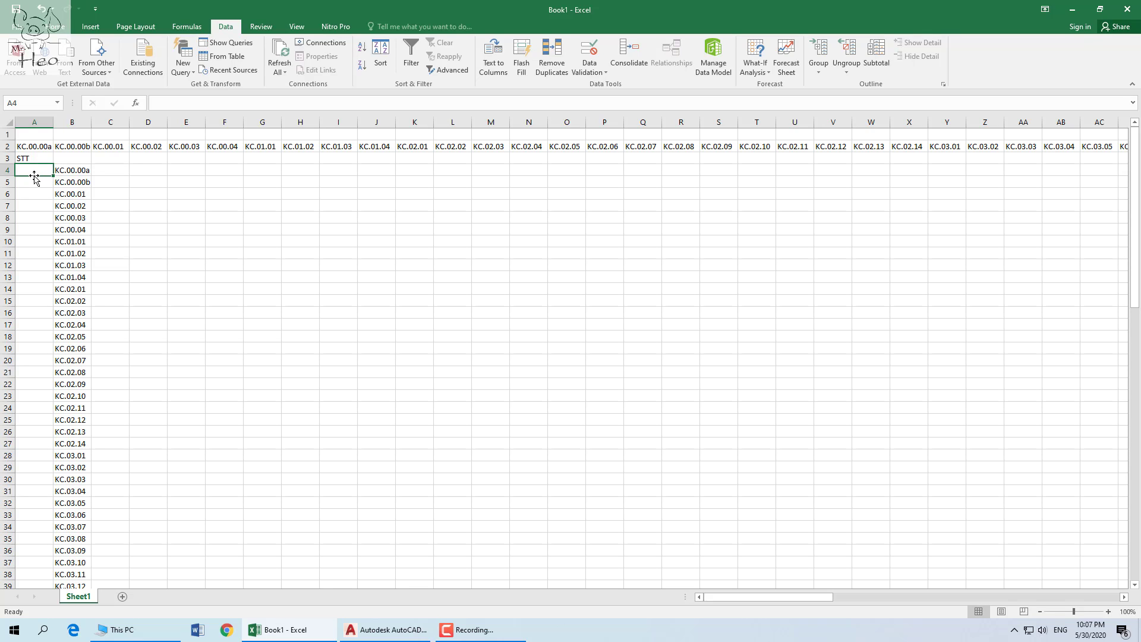
# Enter 1 and 2 in cells A4 and A5 and fill the number series down to the end of the list.
pyautogui.write('1')
pyautogui.press('Return')
pyautogui.write('2')
pyautogui.press('Return')
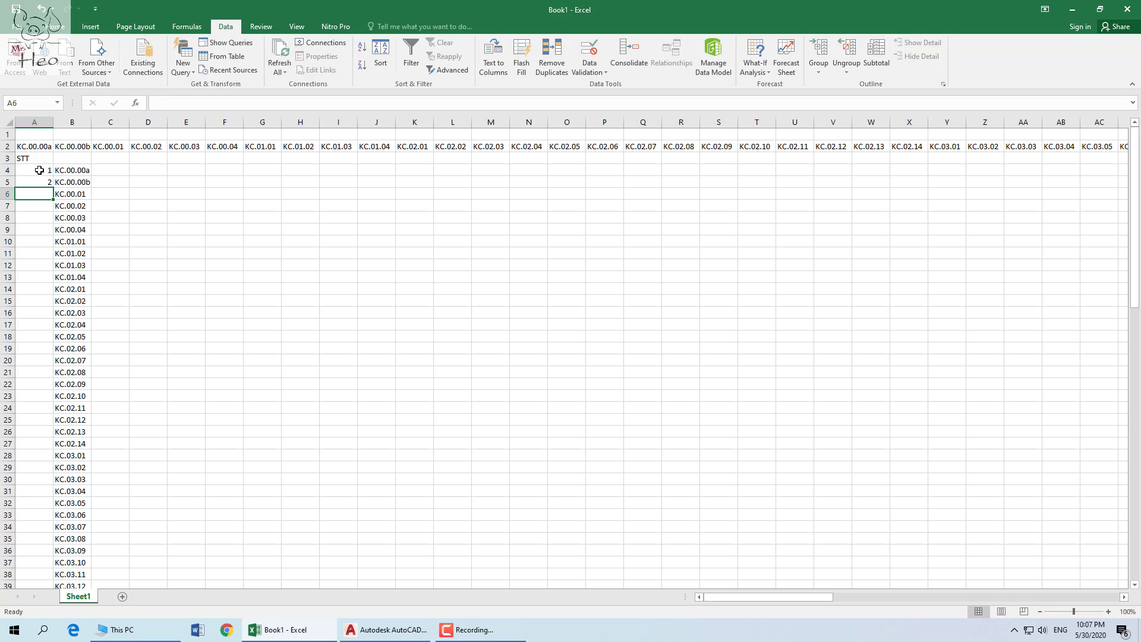
pyautogui.moveTo(39, 170); pyautogui.dragTo(46, 182)
pyautogui.doubleClick(54, 187)
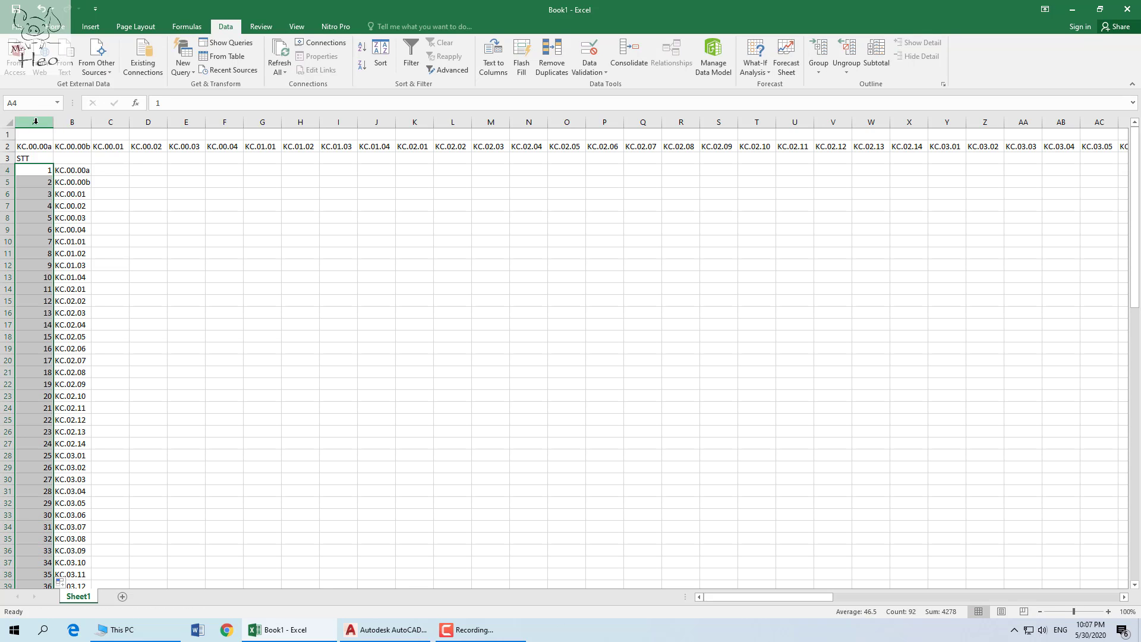
# Center the contents of columns A and B horizontally.
pyautogui.moveTo(34, 122); pyautogui.dragTo(72, 121)
pyautogui.click(52, 25)
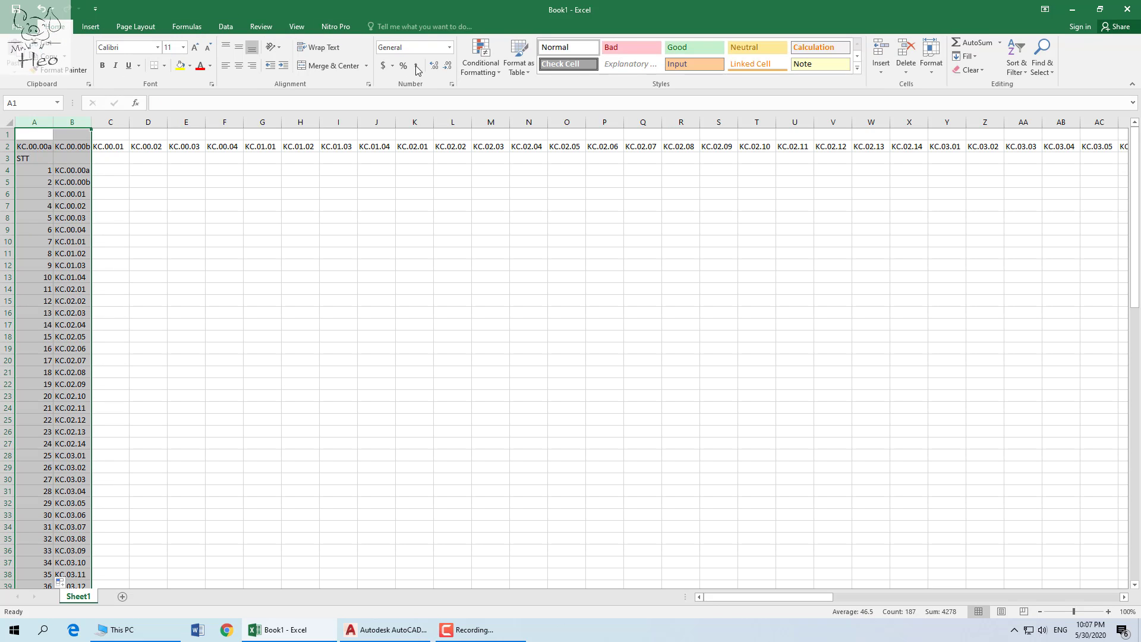
pyautogui.click(238, 65)
pyautogui.click(224, 265)
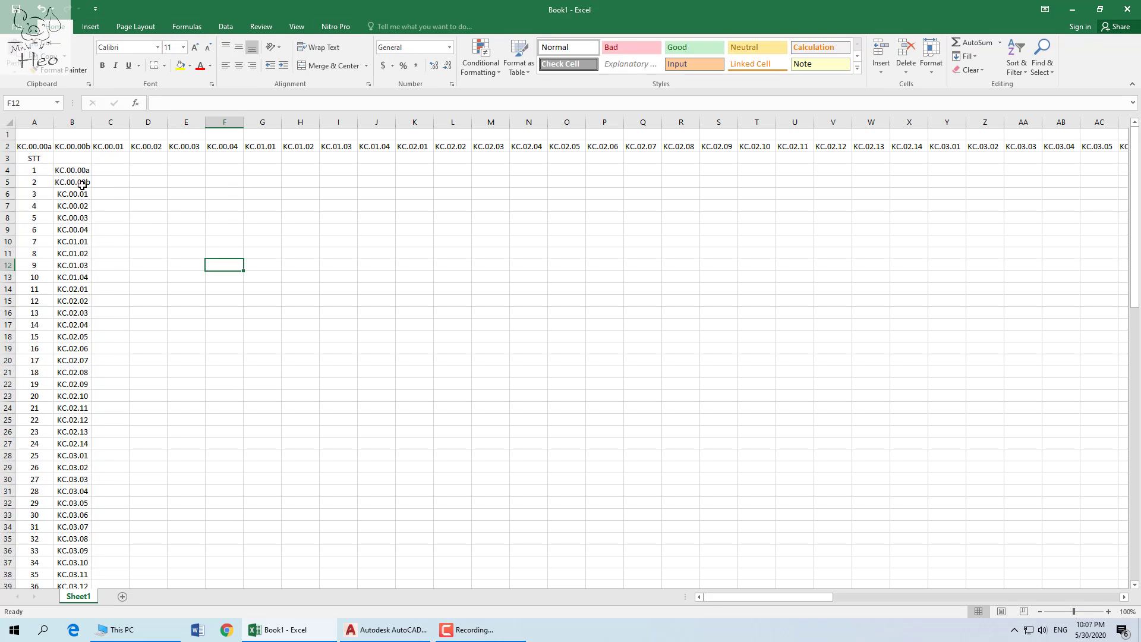
# Clear the original horizontal drawing numbers from row 2 and widen column B.
pyautogui.click(8, 146)
pyautogui.press('Delete')
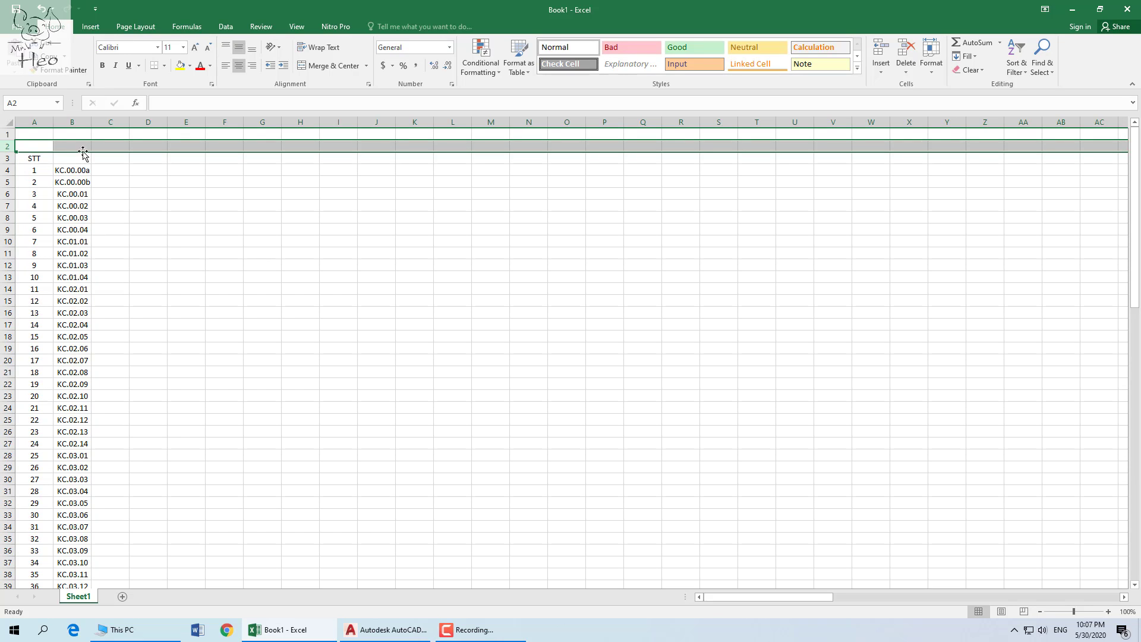
pyautogui.moveTo(91, 122); pyautogui.dragTo(121, 122)
pyautogui.click(237, 208)
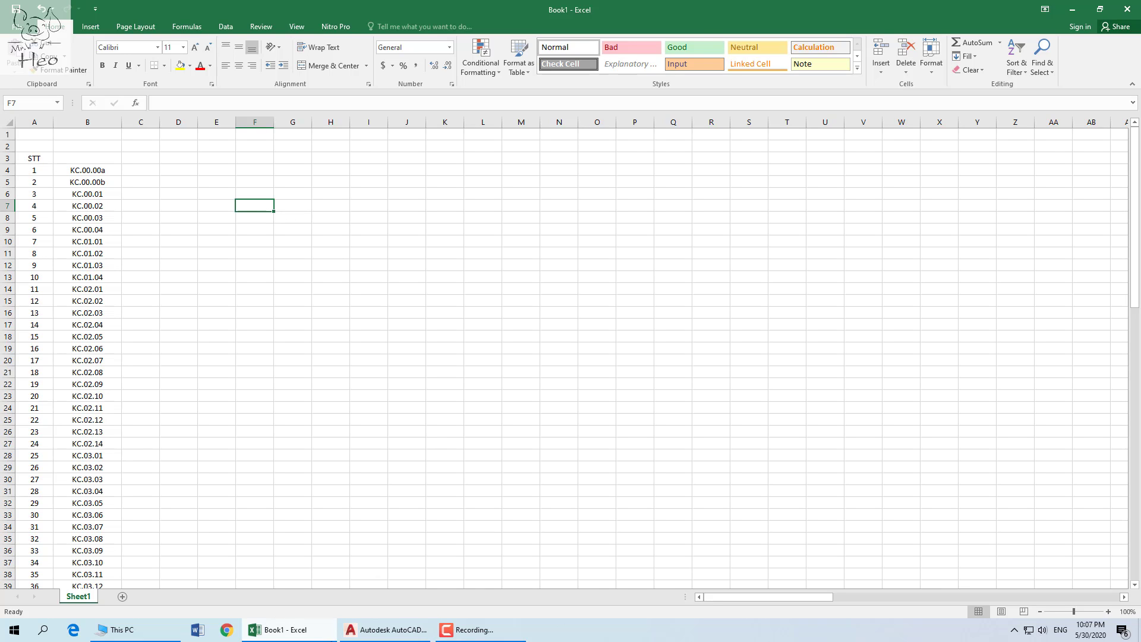
# Review the numbered vertical list of drawing numbers down to its last entry.
pyautogui.click(102, 181)
pyautogui.scroll(-7, 98, 190)
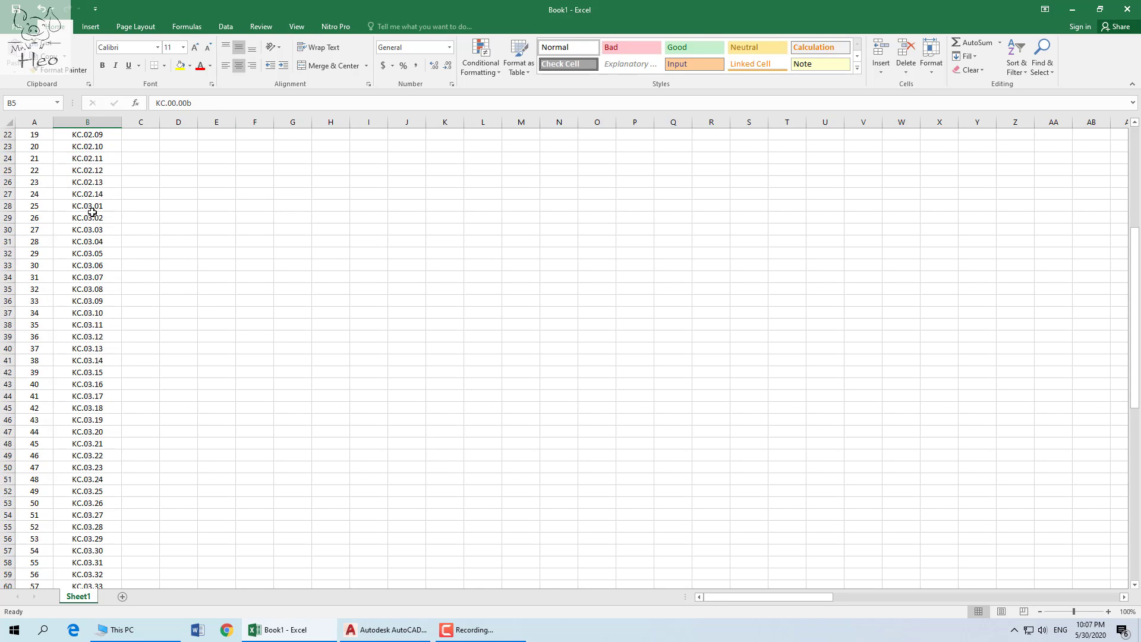
pyautogui.scroll(-16, 92, 213)
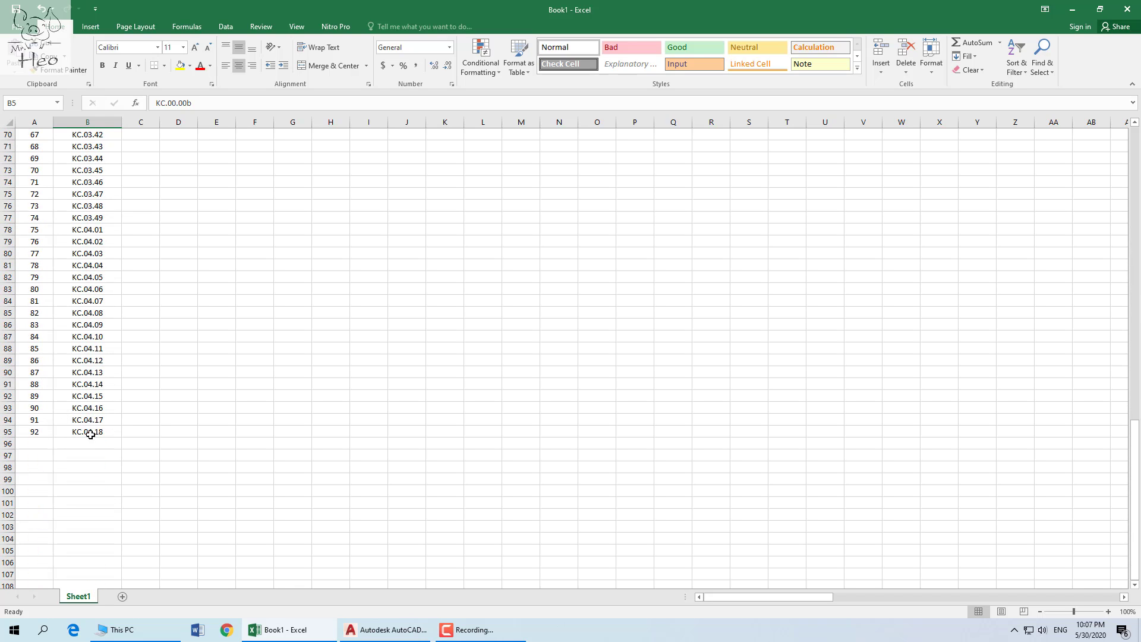
pyautogui.click(293, 632)
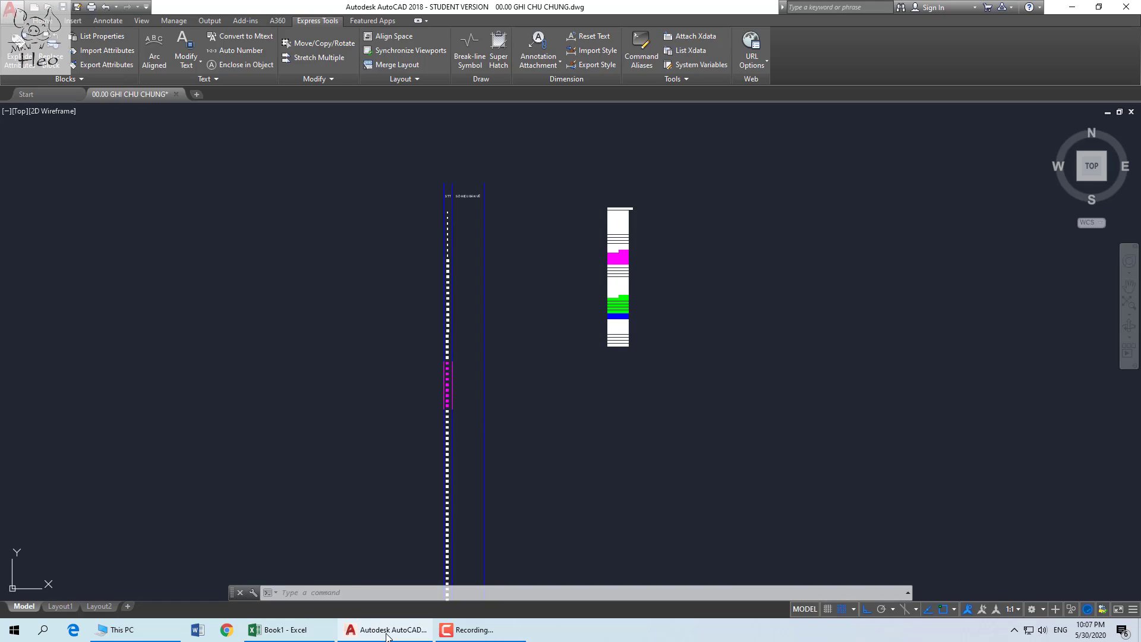
pyautogui.click(385, 631)
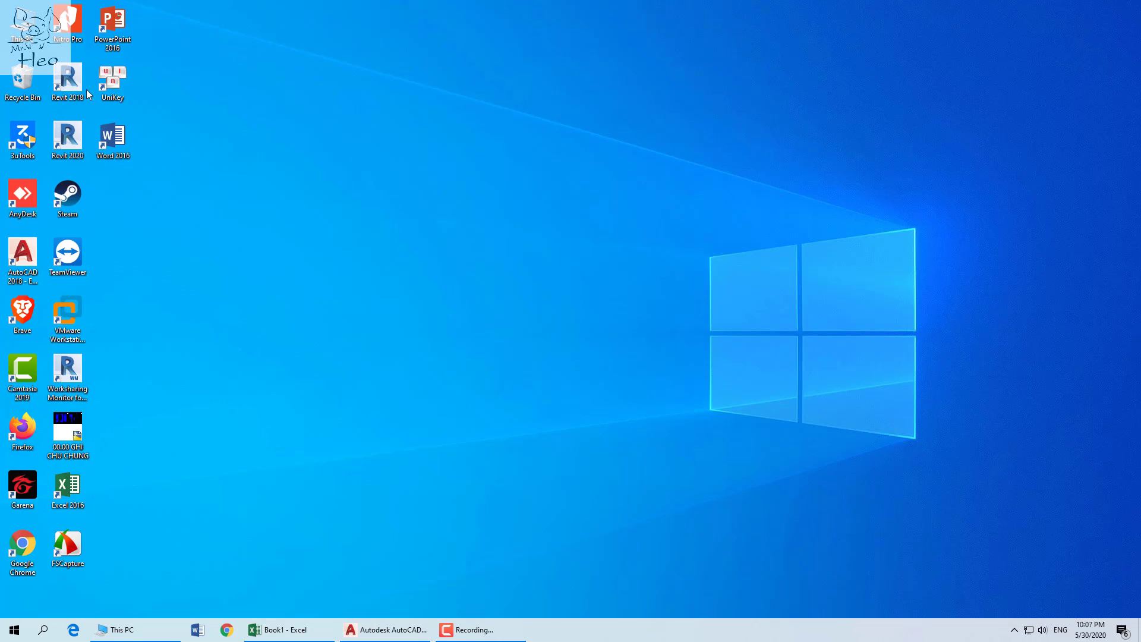
pyautogui.rightClick(333, 255)
pyautogui.click(382, 308)
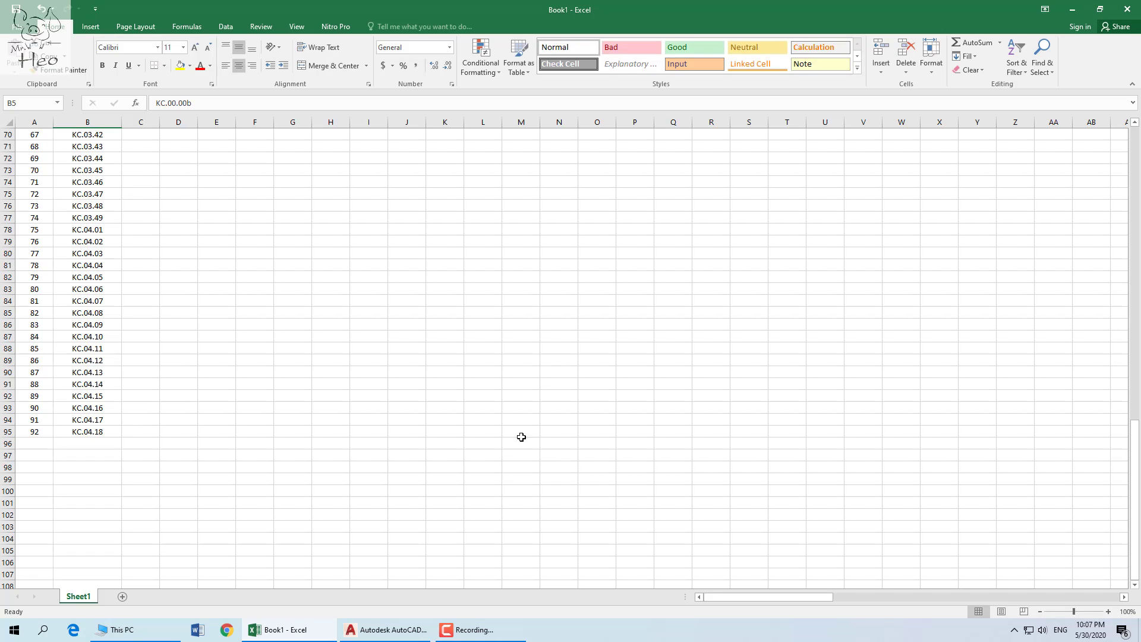
pyautogui.click(416, 279)
pyautogui.click(454, 291)
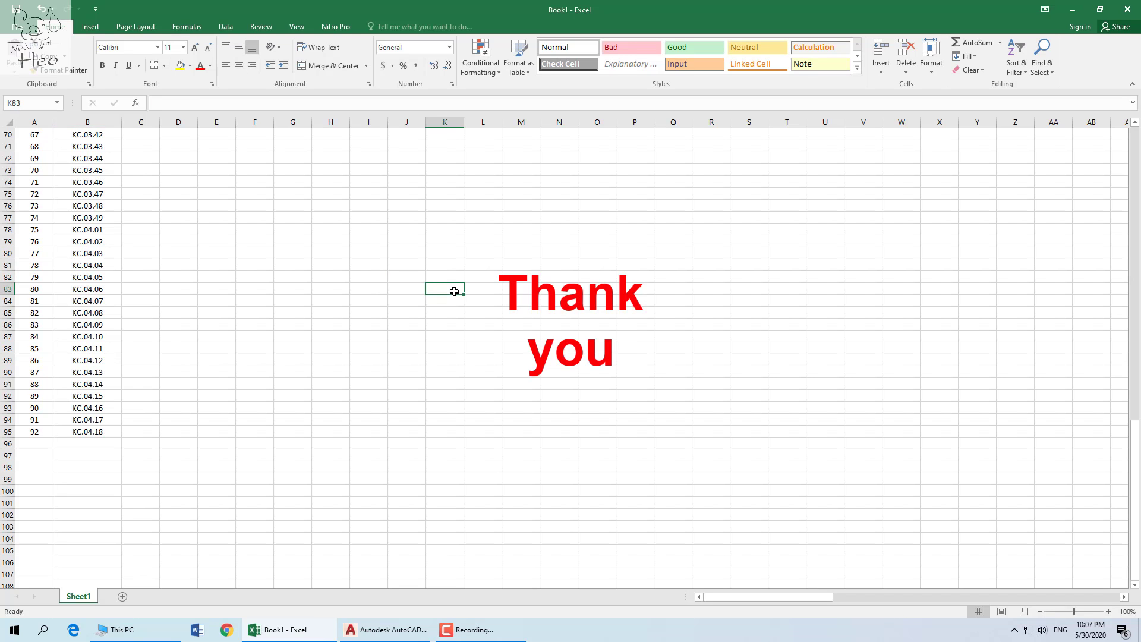
pyautogui.click(321, 635)
pyautogui.click(470, 633)
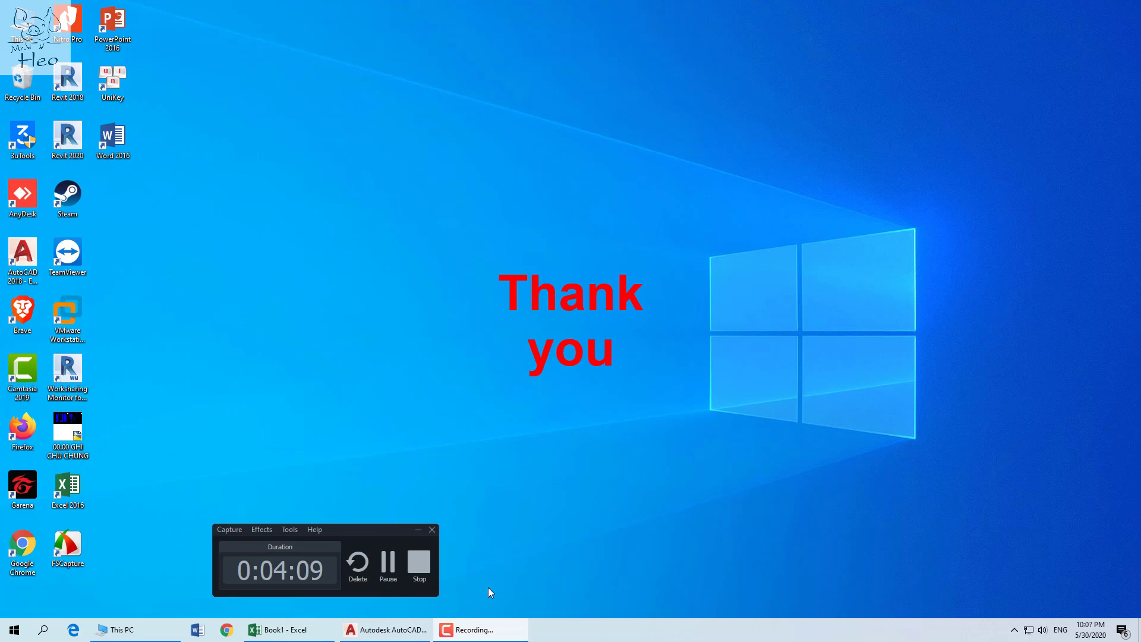